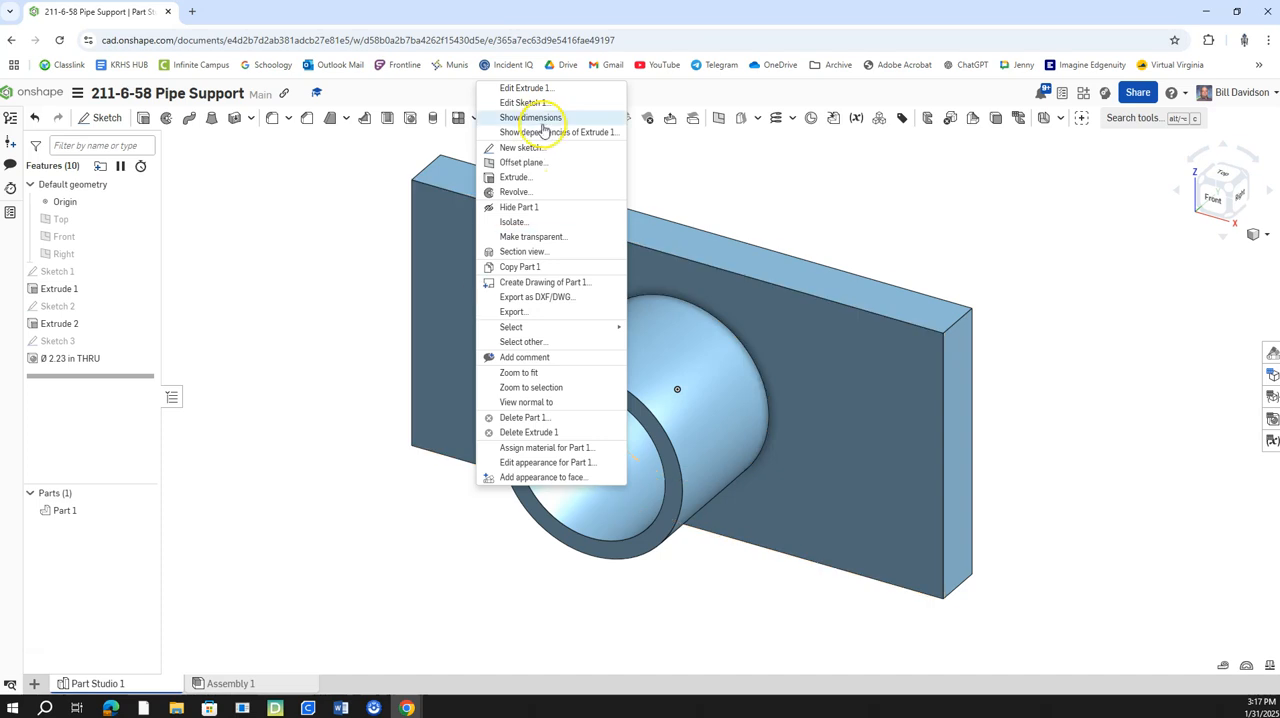
Start a new sketch on the front face of the rectangular plate.
{"action": "left_click", "coordinate": [530, 147]}
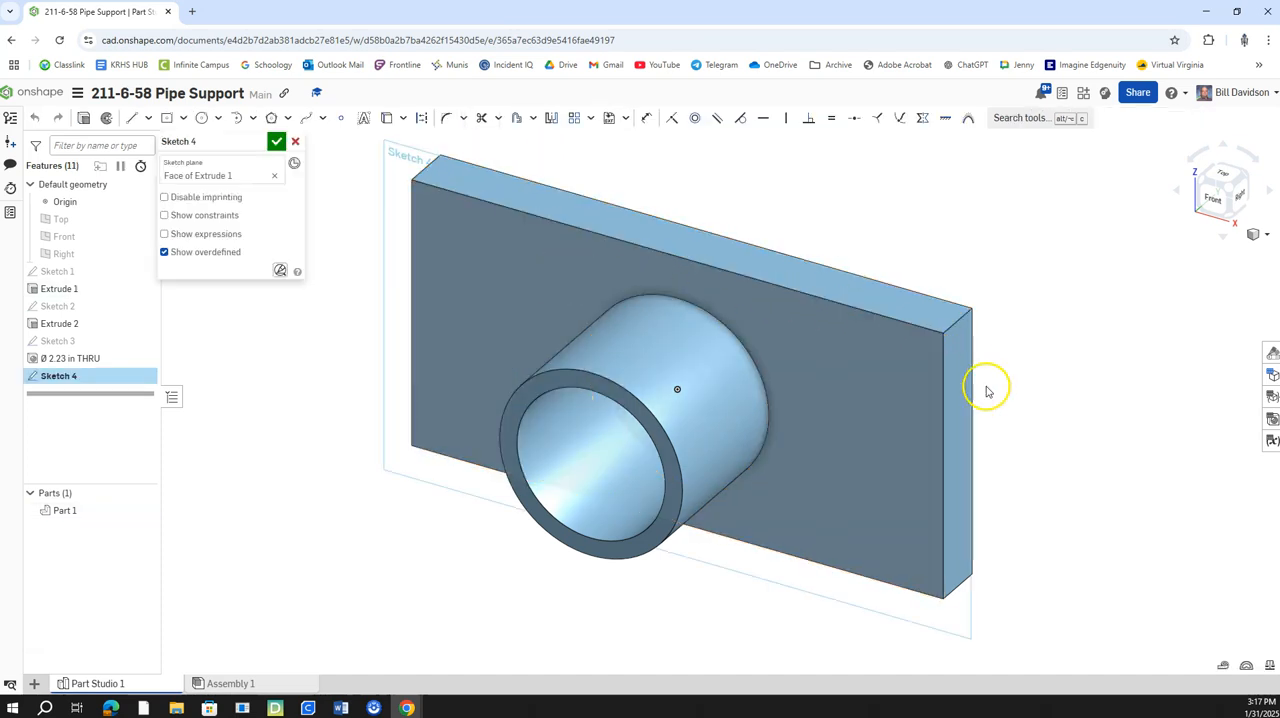
{"action": "right_click", "coordinate": [951, 622]}
{"action": "mouse_move", "coordinate": [1001, 578]}
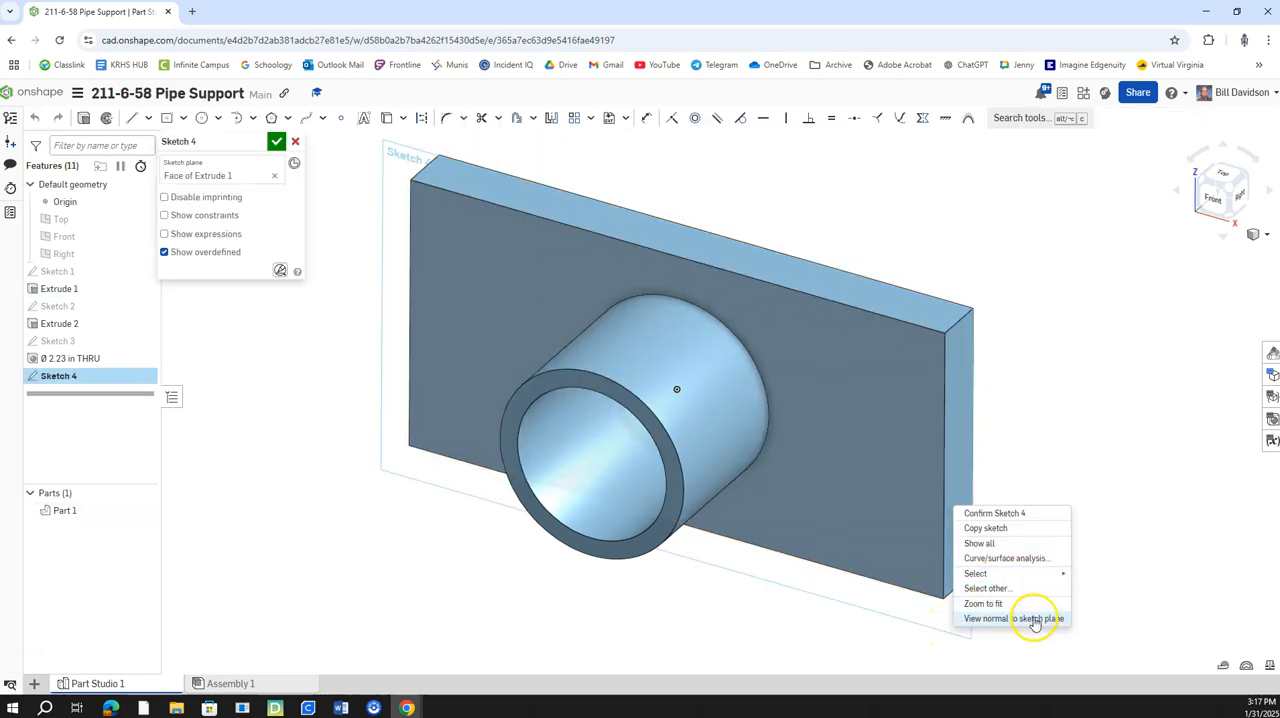
{"action": "left_click", "coordinate": [1035, 618]}
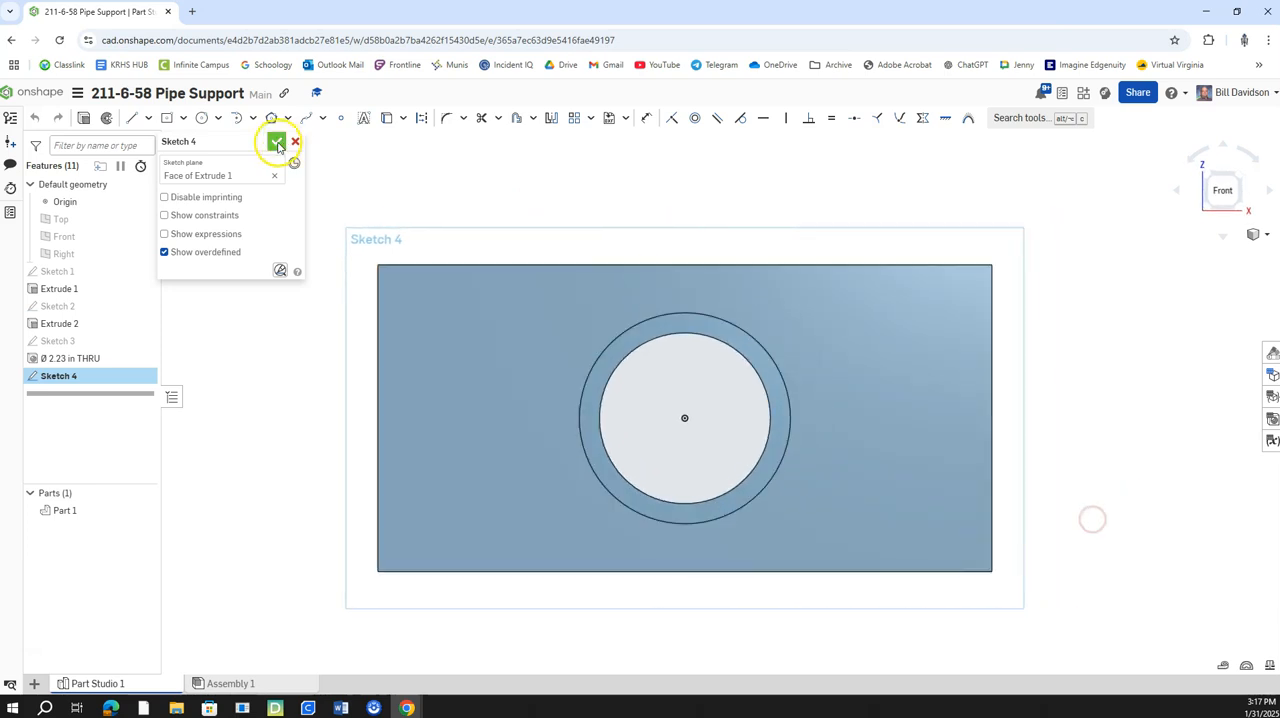
Sketch two parallel horizontal lines about 1.7 in long, running inward from the plate's left edge.
{"action": "left_click", "coordinate": [131, 118]}
{"action": "left_click", "coordinate": [378, 366]}
{"action": "left_click", "coordinate": [507, 367]}
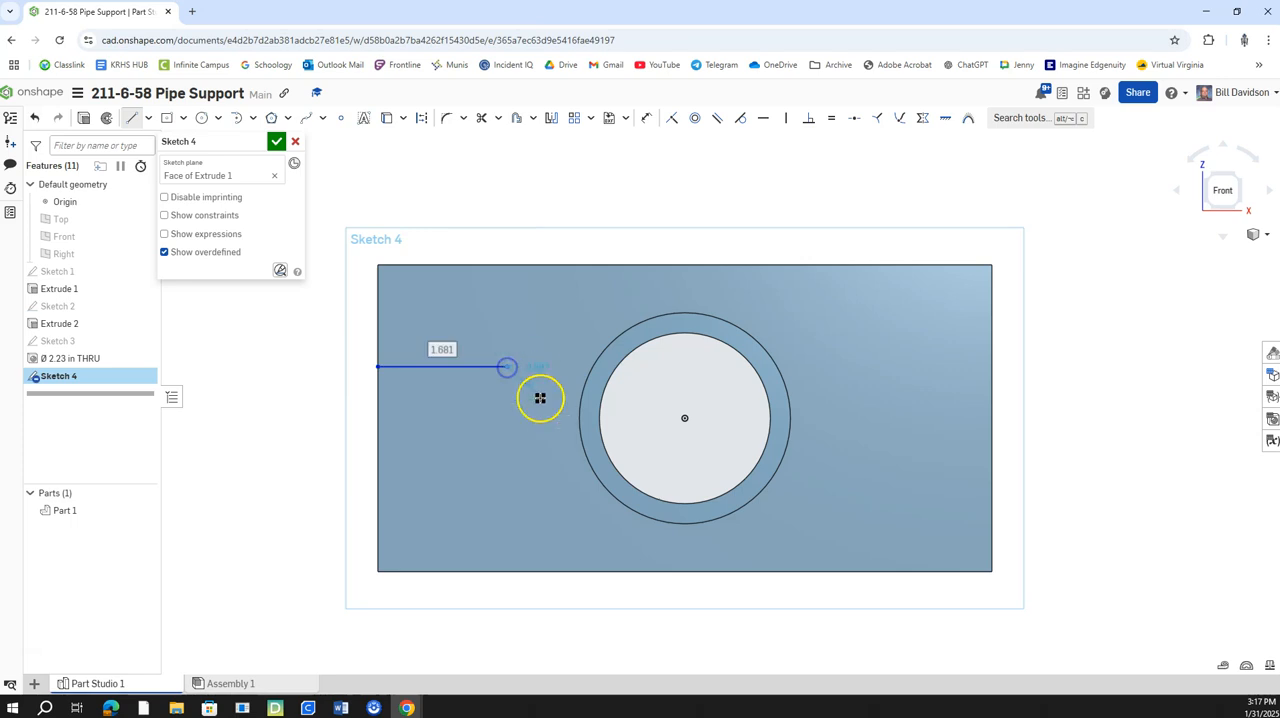
{"action": "left_click", "coordinate": [131, 118]}
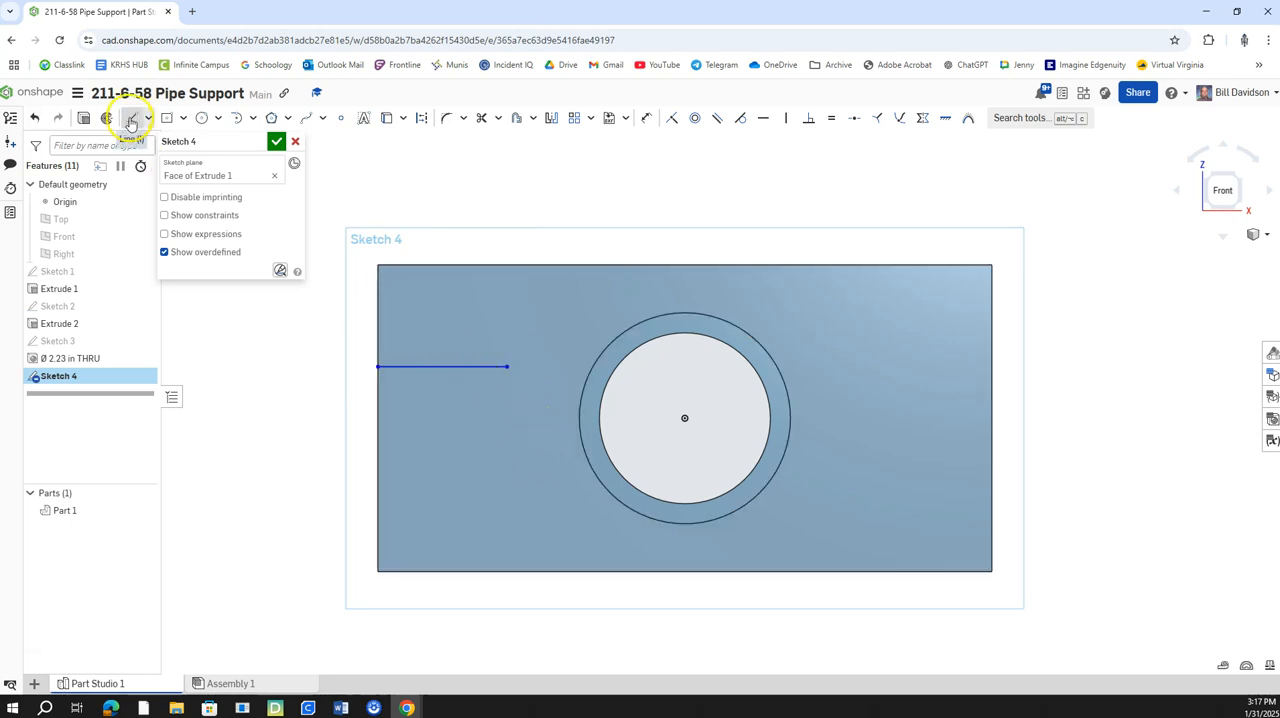
{"action": "left_click", "coordinate": [379, 452]}
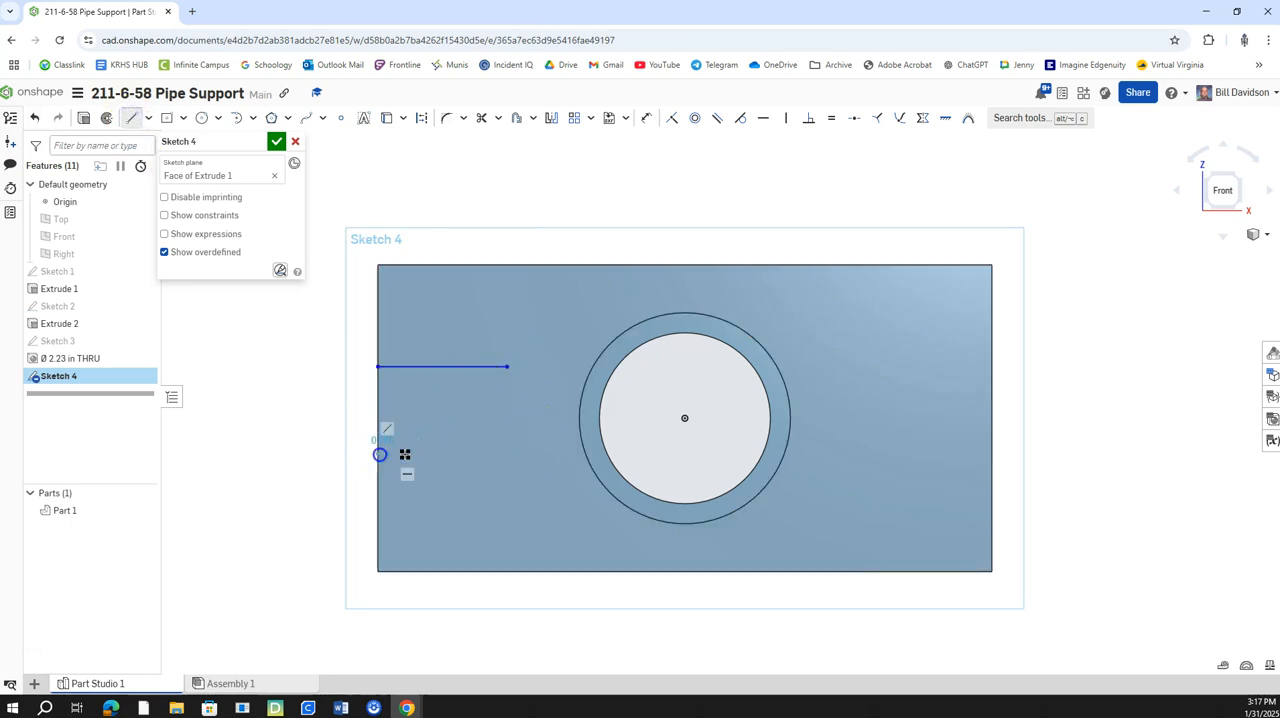
{"action": "left_click", "coordinate": [509, 454]}
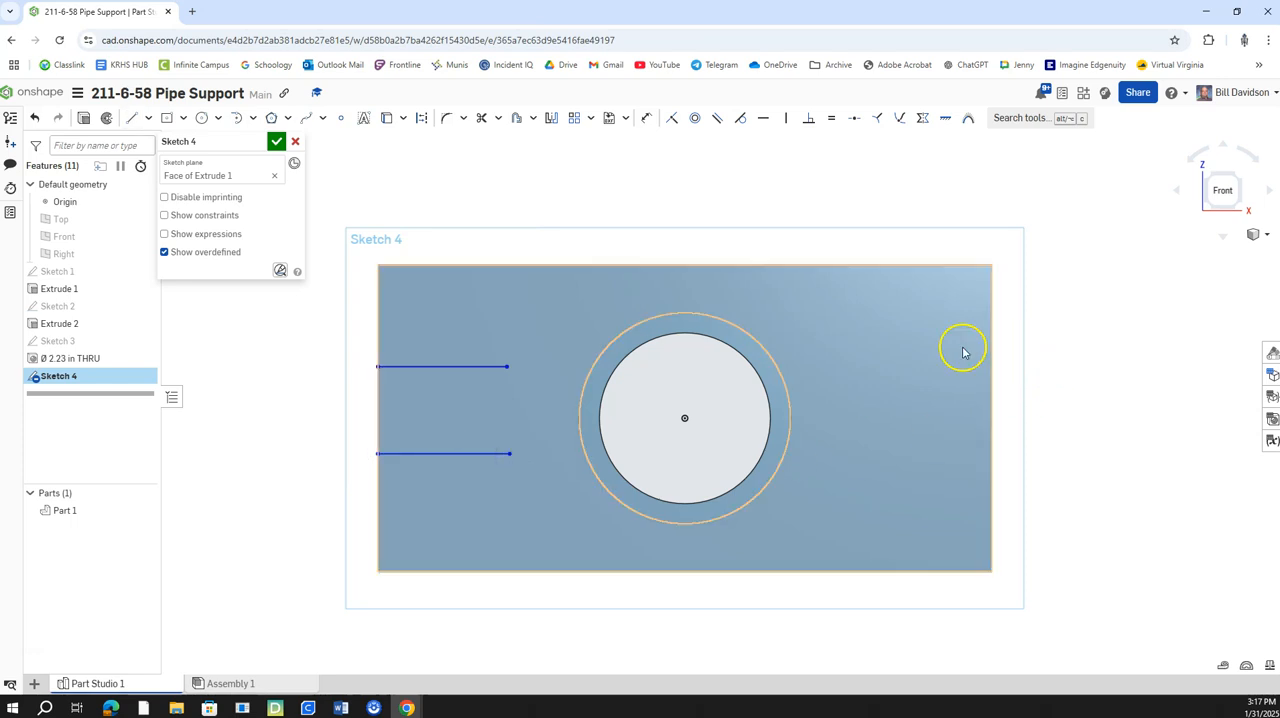
Sketch two horizontal lines inward from the plate's right edge, the upper about 1.5 in and the lower about 1.7 in long.
{"action": "left_click", "coordinate": [143, 119]}
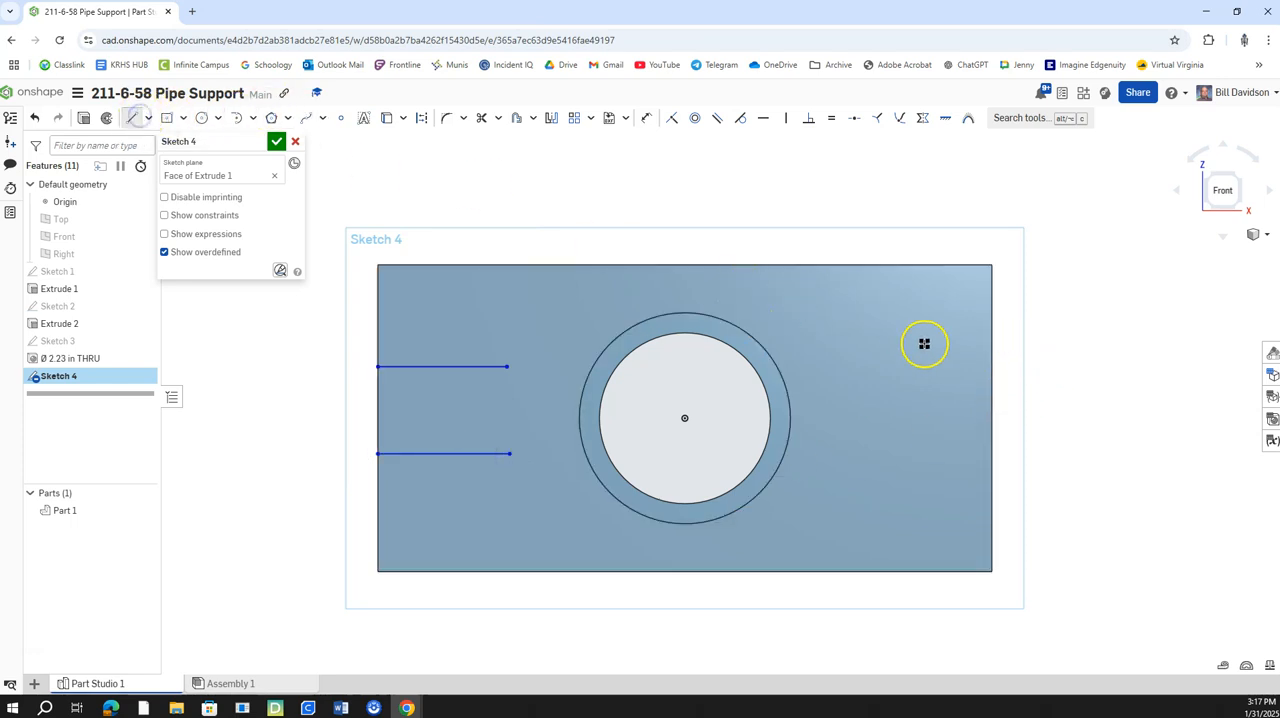
{"action": "left_click", "coordinate": [992, 346]}
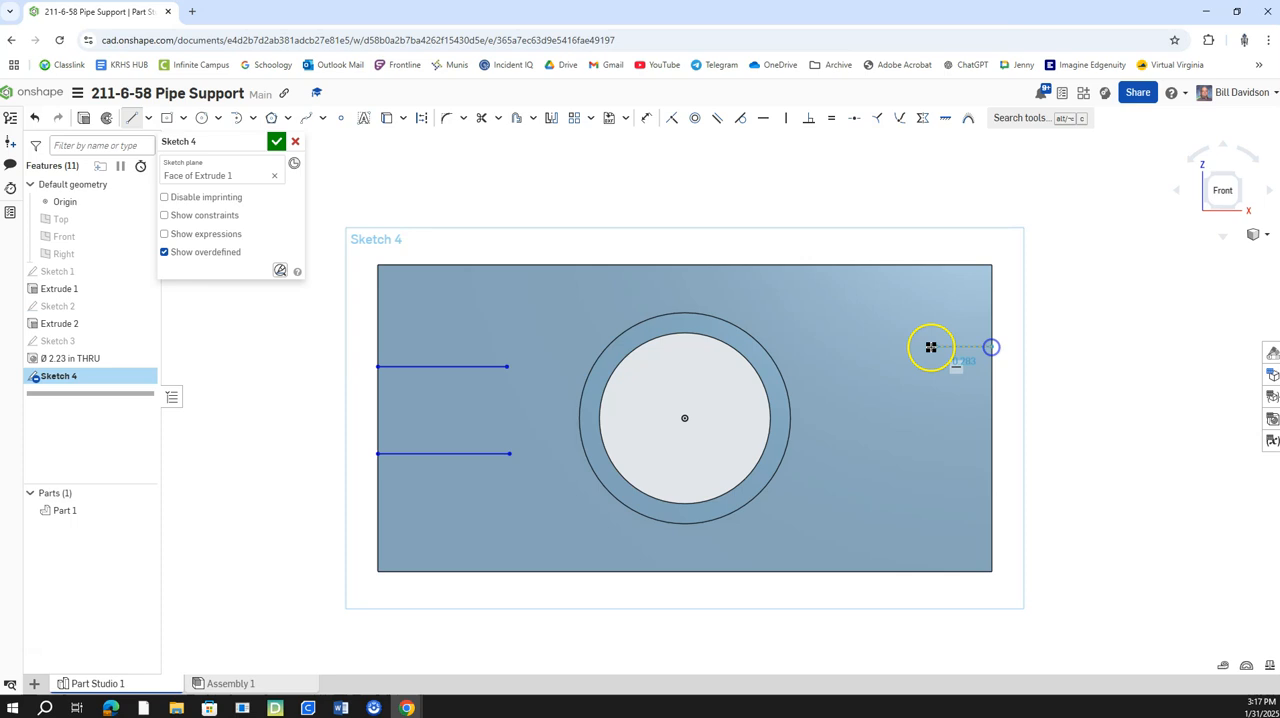
{"action": "left_click", "coordinate": [877, 346]}
{"action": "left_click", "coordinate": [134, 117]}
{"action": "left_click", "coordinate": [992, 458]}
{"action": "left_click", "coordinate": [860, 457]}
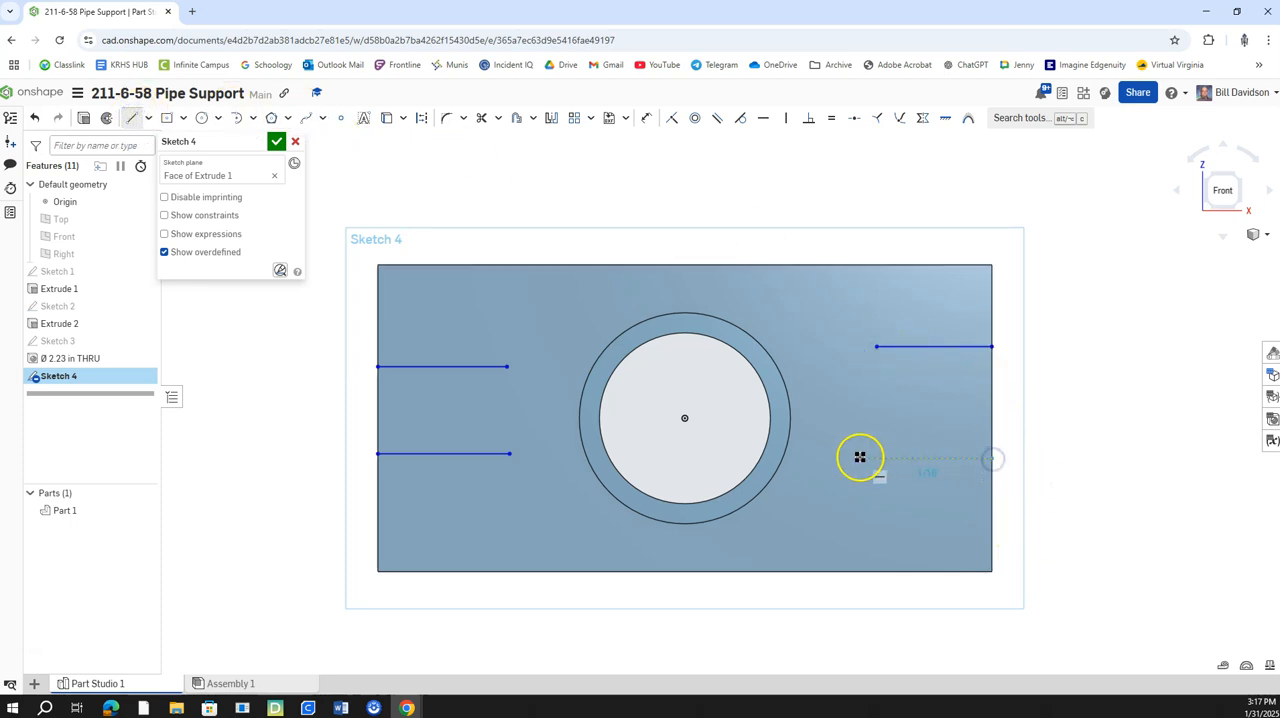
Close the inner end of the left slot with a 3 point arc of about 0.57 in radius between the line endpoints.
{"action": "left_click", "coordinate": [238, 120]}
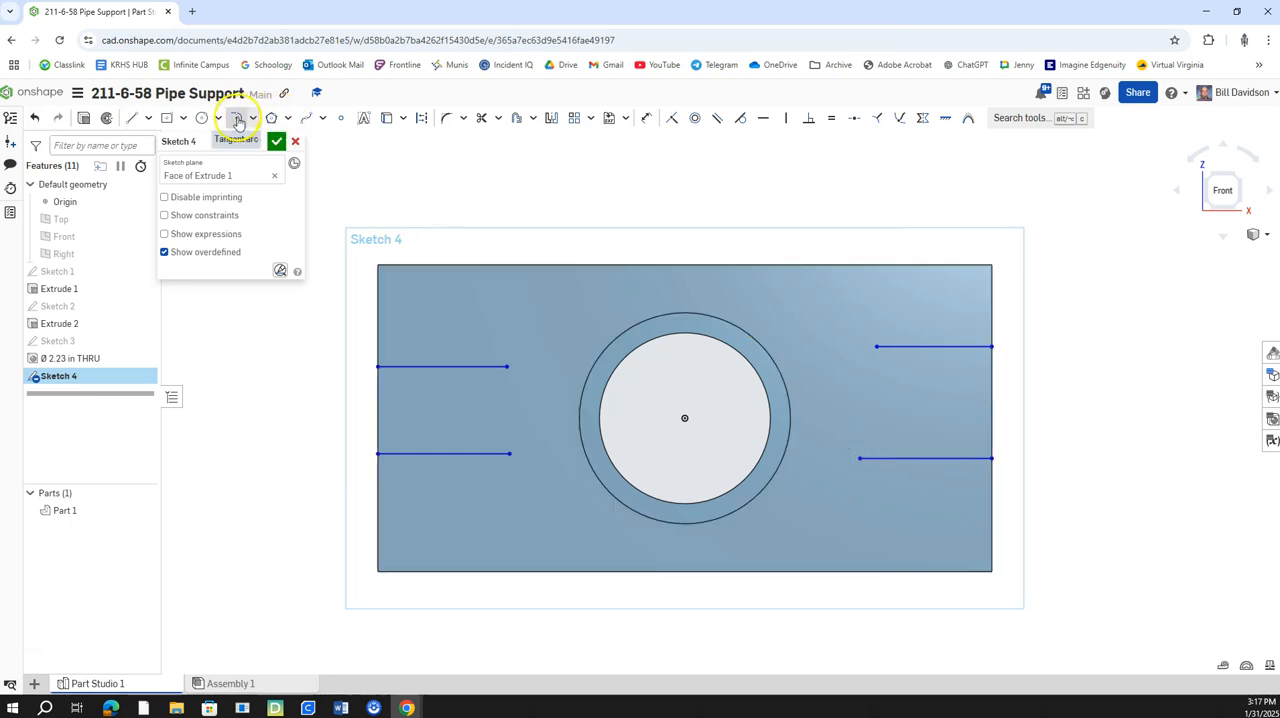
{"action": "left_click", "coordinate": [252, 118]}
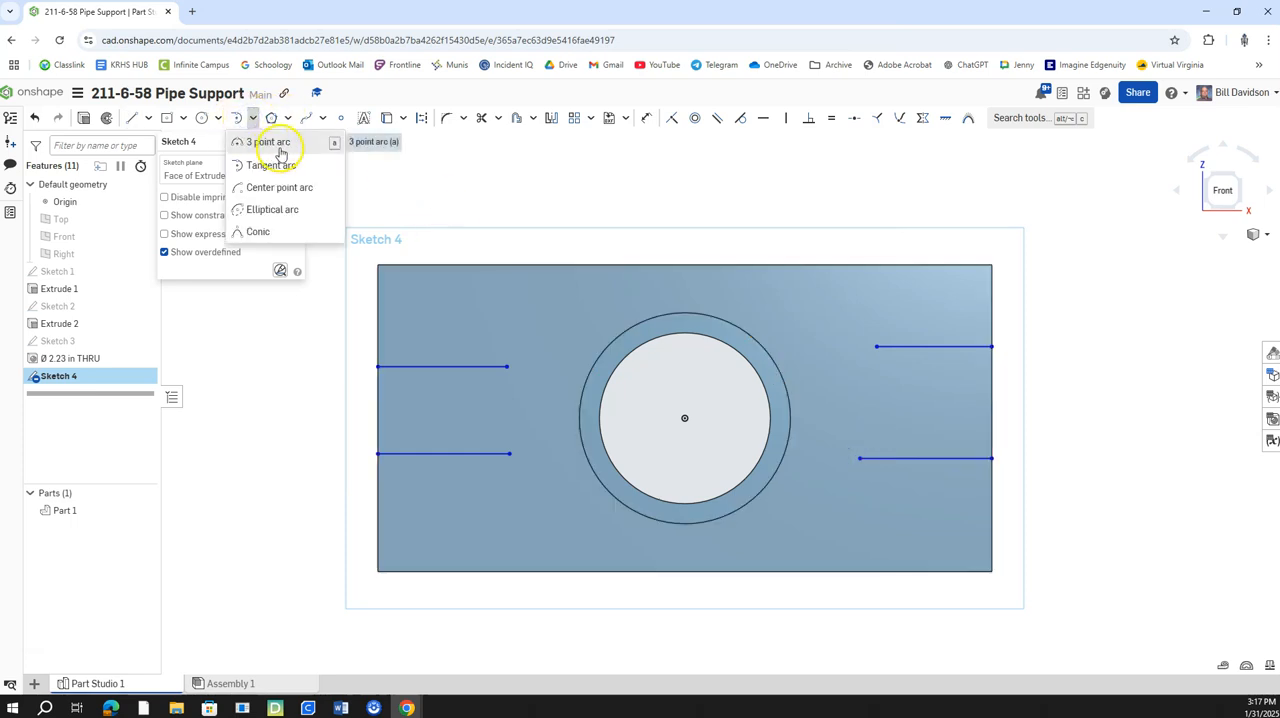
{"action": "left_click", "coordinate": [280, 143]}
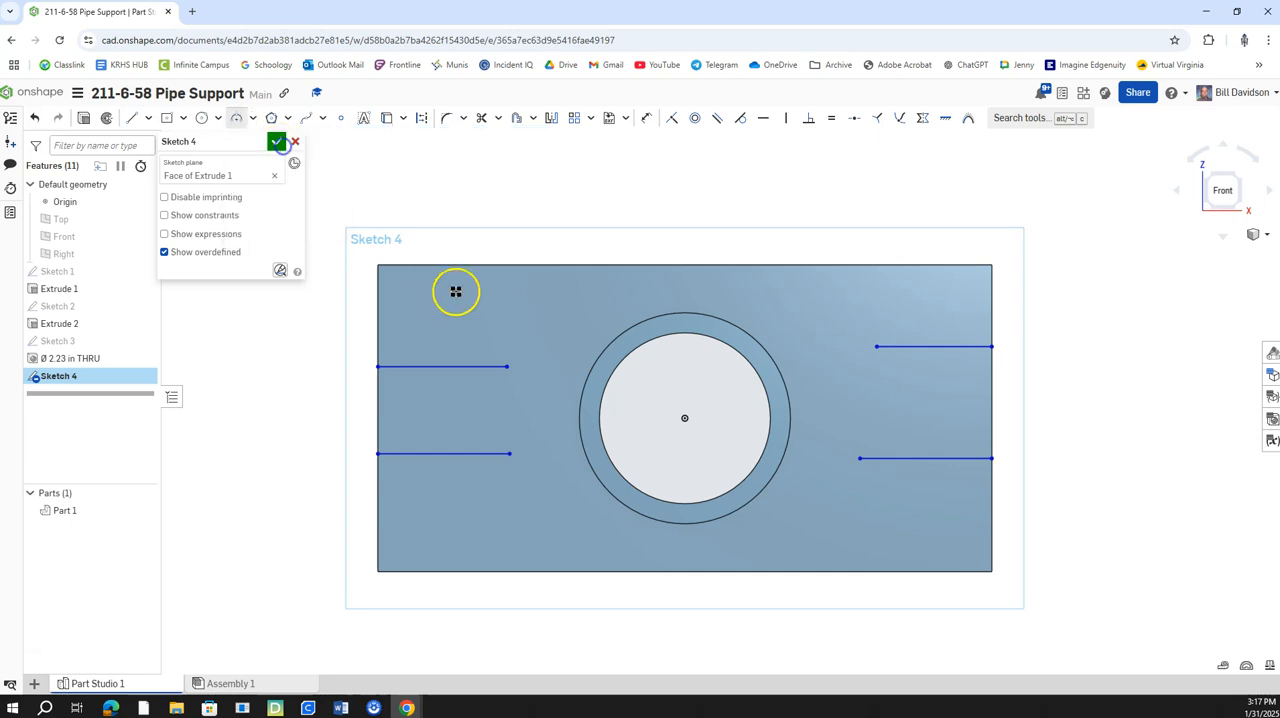
{"action": "left_click", "coordinate": [513, 452]}
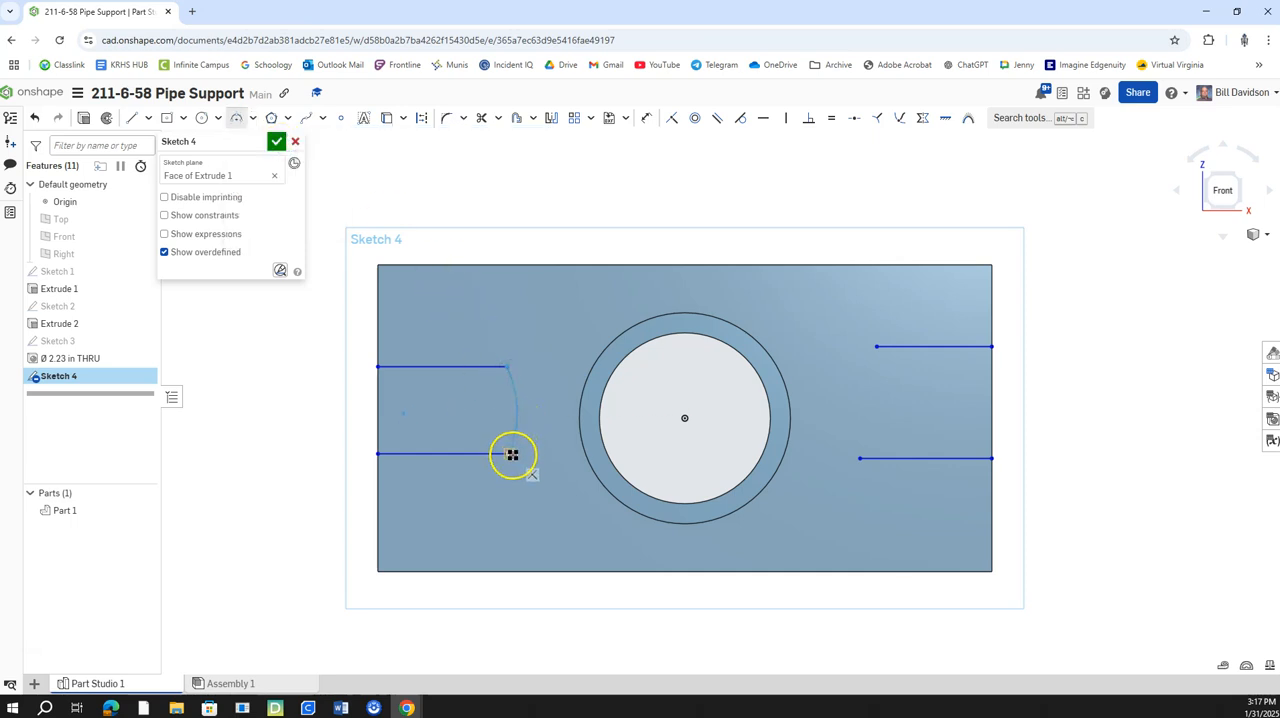
{"action": "left_click", "coordinate": [544, 415]}
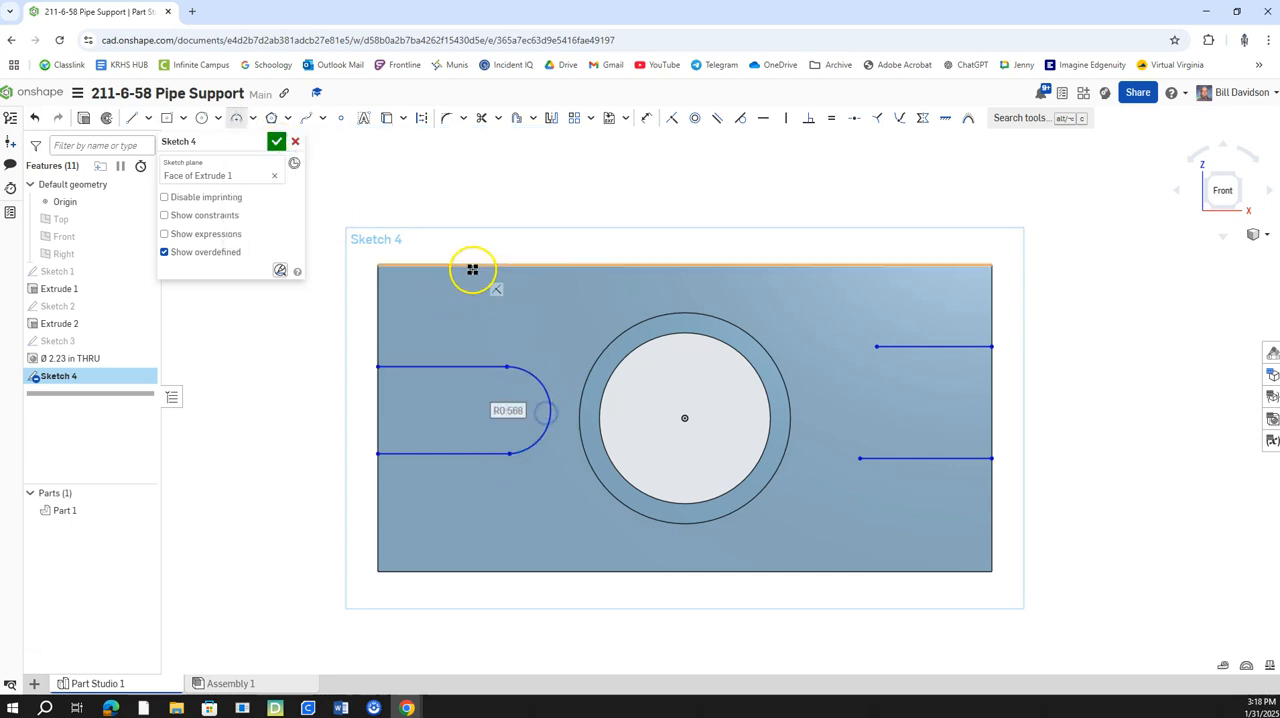
Close the inner end of the right slot with a tangent arc from the upper line's endpoint to the lower line's endpoint.
{"action": "left_click", "coordinate": [252, 118]}
{"action": "left_click", "coordinate": [262, 164]}
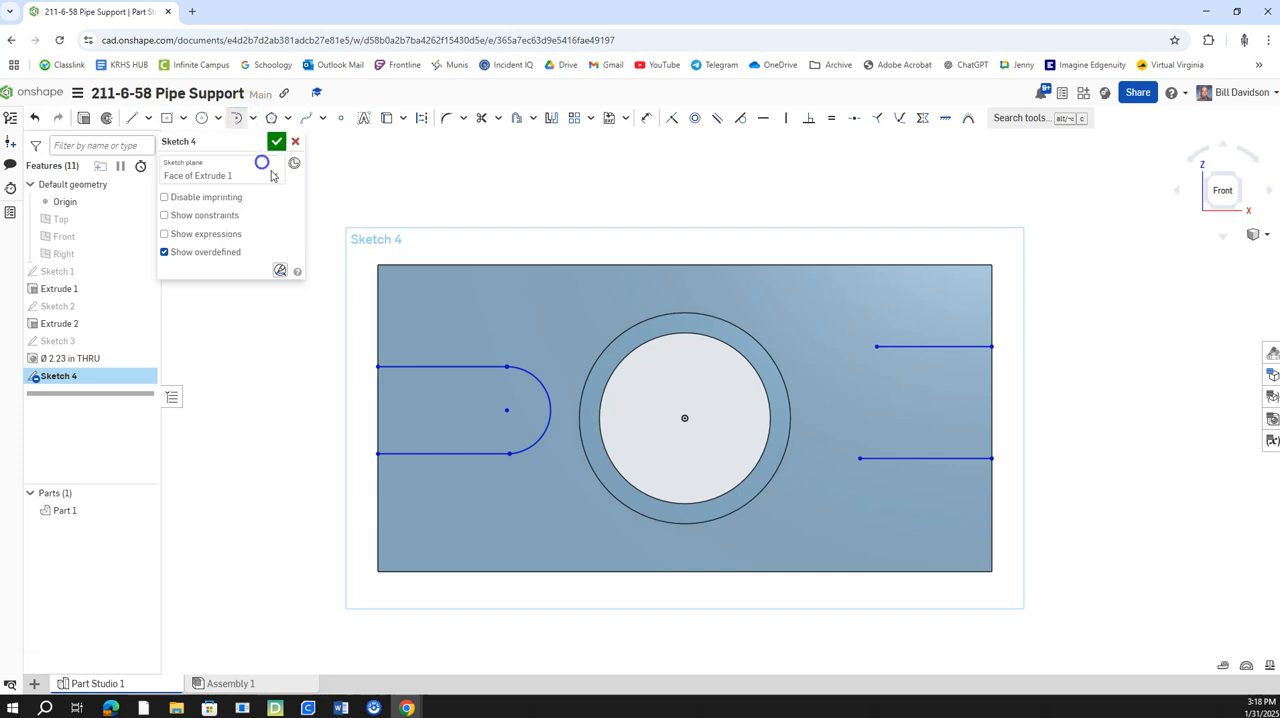
{"action": "left_click", "coordinate": [876, 348]}
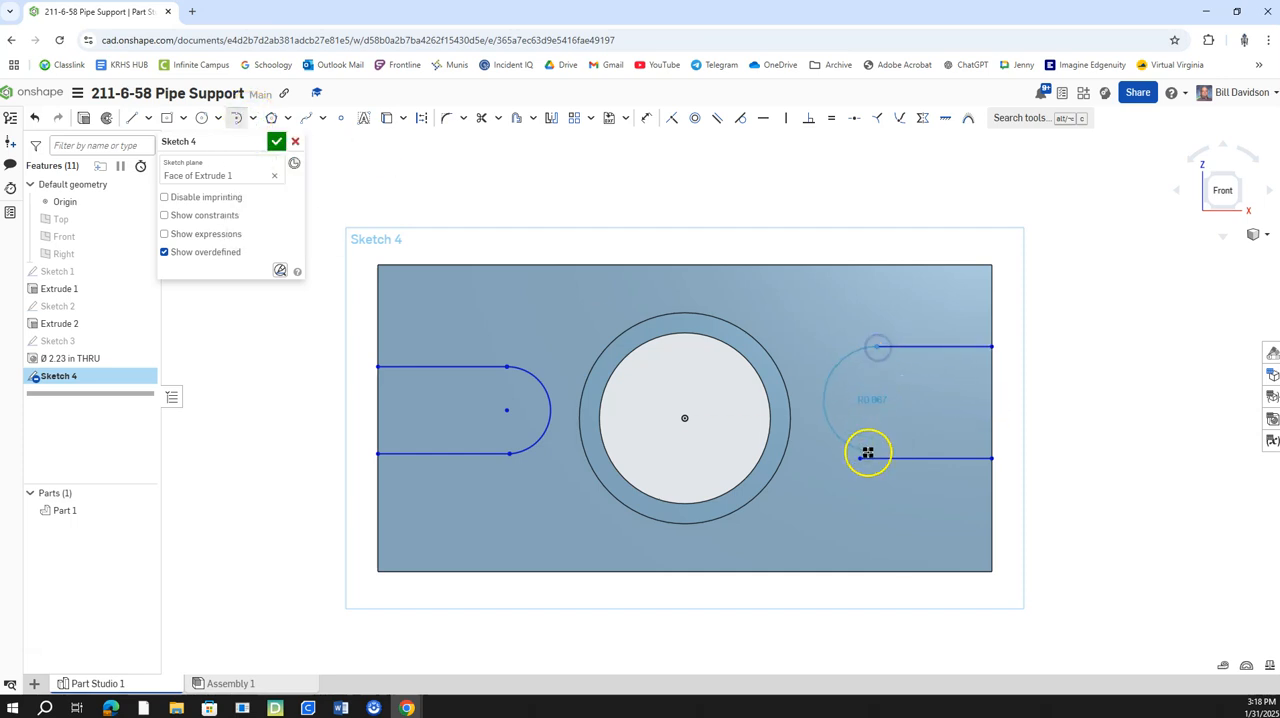
{"action": "left_click", "coordinate": [859, 458]}
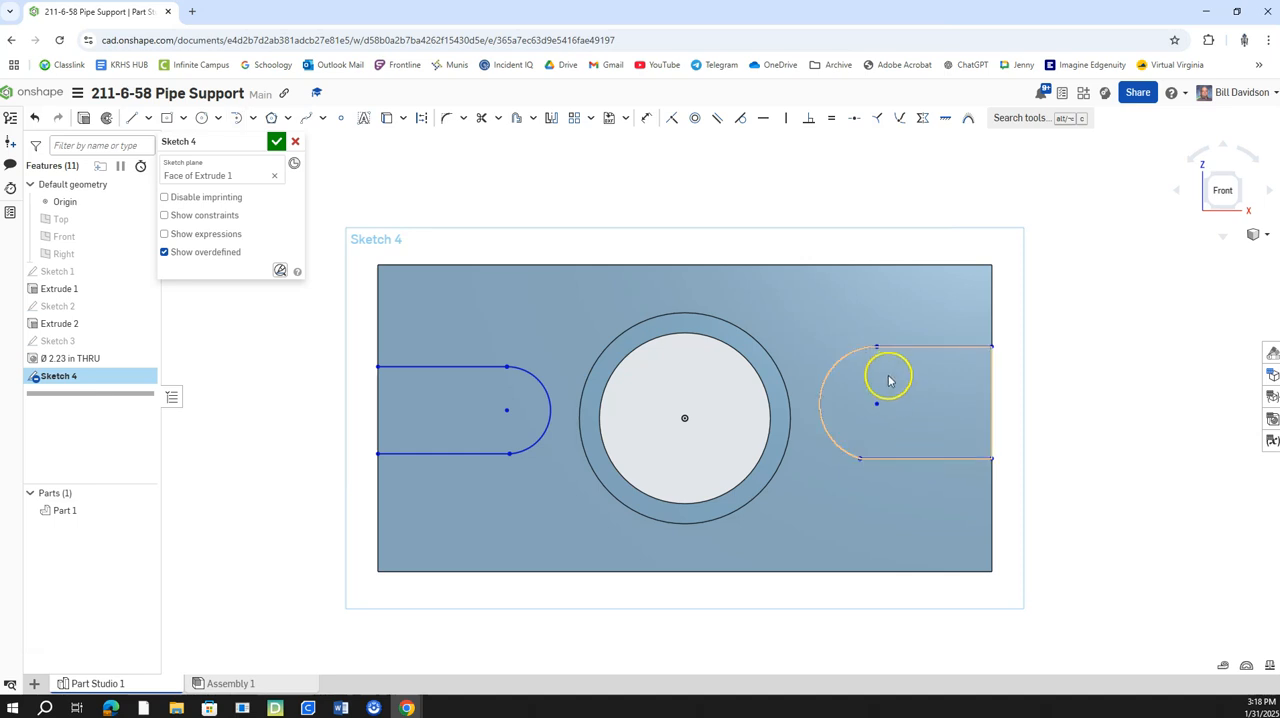
Make the right slot's end arc tangent to its upper and lower lines.
{"action": "left_click", "coordinate": [740, 118]}
{"action": "left_click", "coordinate": [848, 352]}
{"action": "left_click", "coordinate": [892, 350]}
{"action": "left_click", "coordinate": [827, 451]}
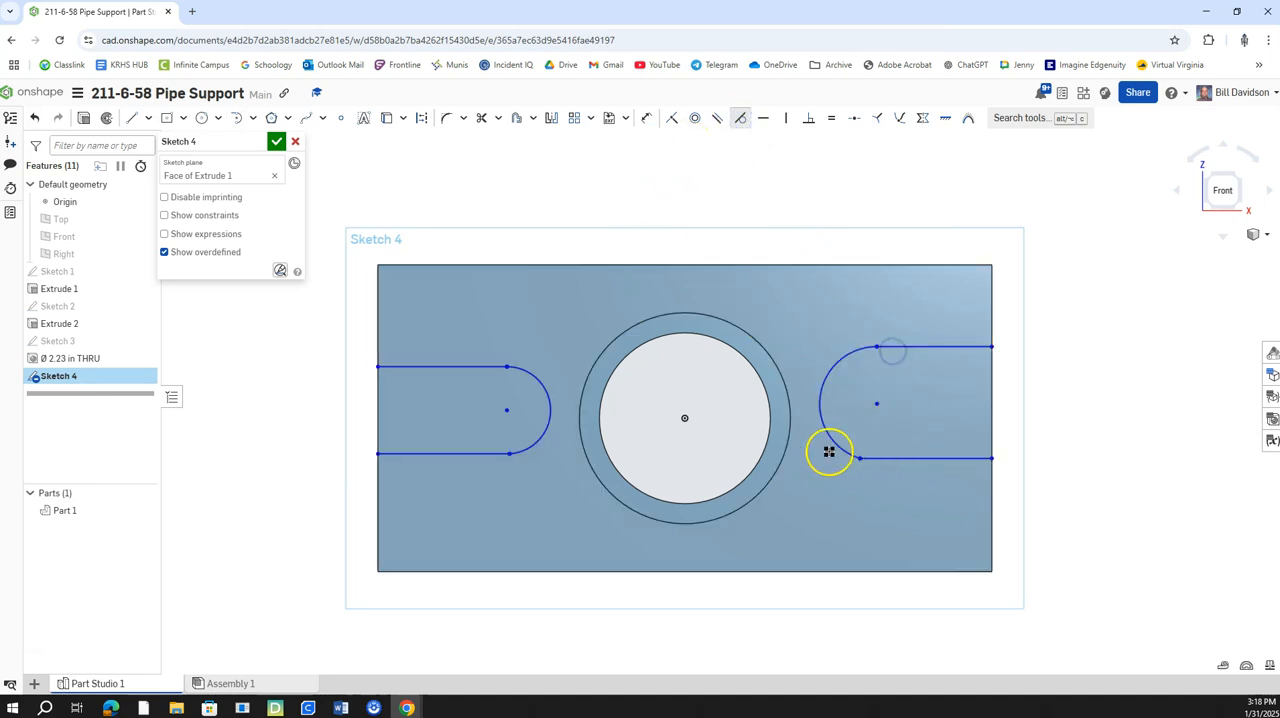
{"action": "left_click", "coordinate": [874, 457]}
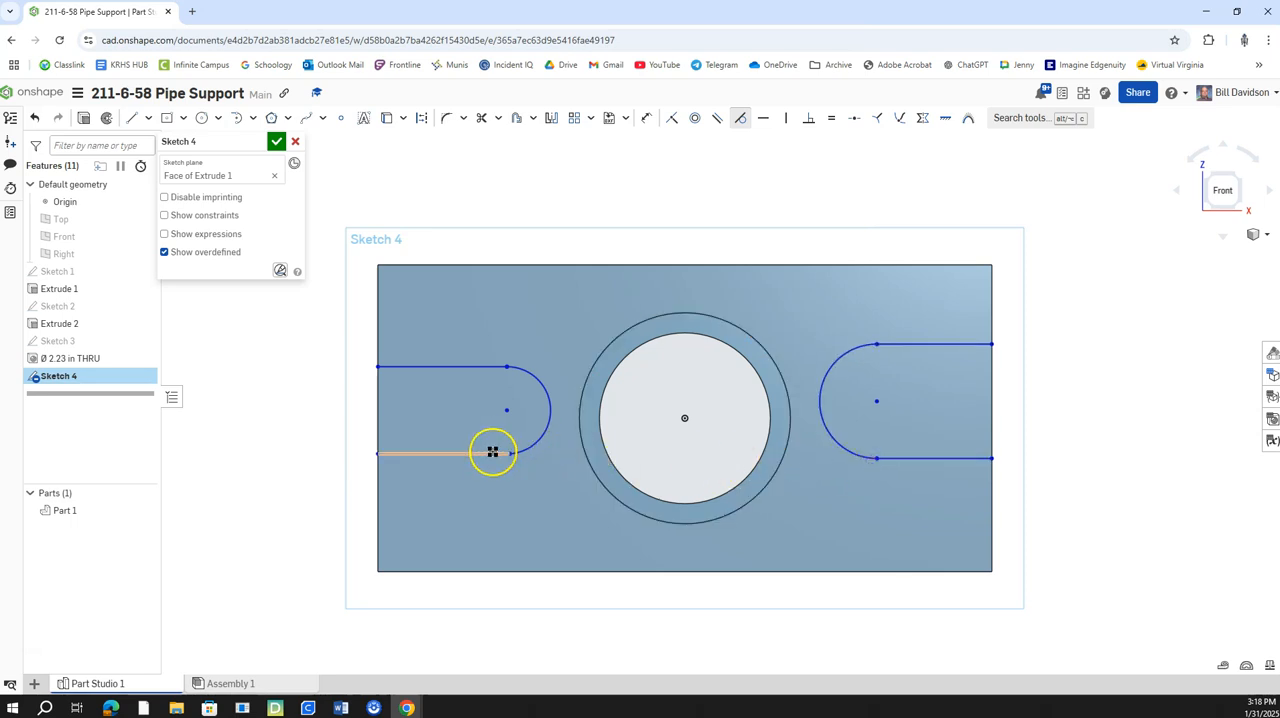
Make the left slot's end arc tangent to its lower and upper lines.
{"action": "left_click", "coordinate": [527, 450]}
{"action": "left_click", "coordinate": [494, 452]}
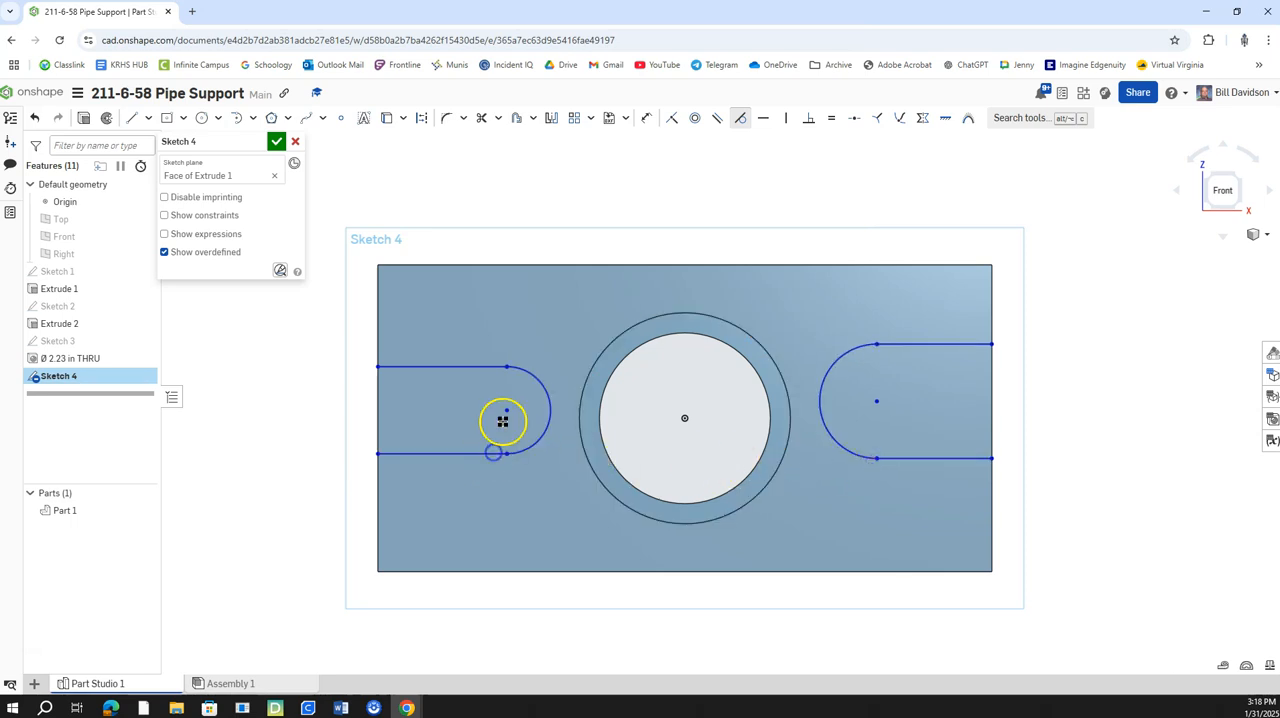
{"action": "left_click", "coordinate": [523, 368]}
{"action": "left_click", "coordinate": [493, 367]}
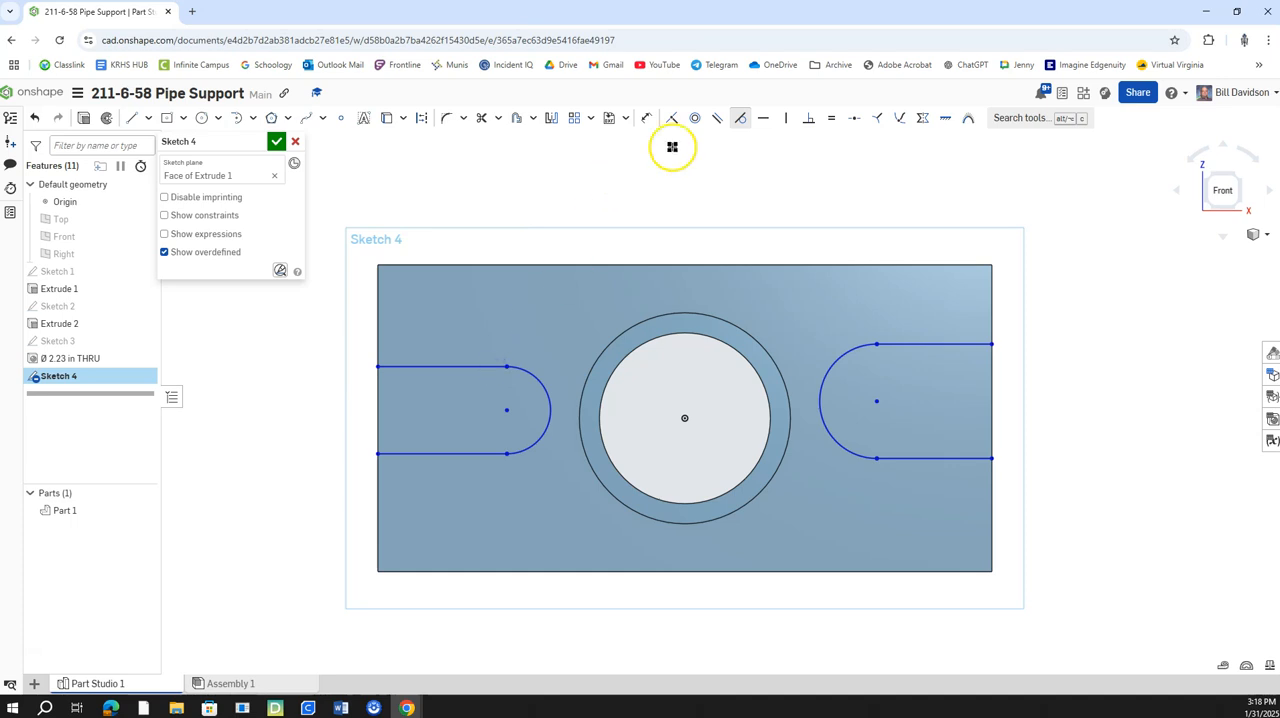
Align the upper and lower arc endpoints of both slots with horizontal constraints and make the two end arcs equal.
{"action": "left_click", "coordinate": [763, 119]}
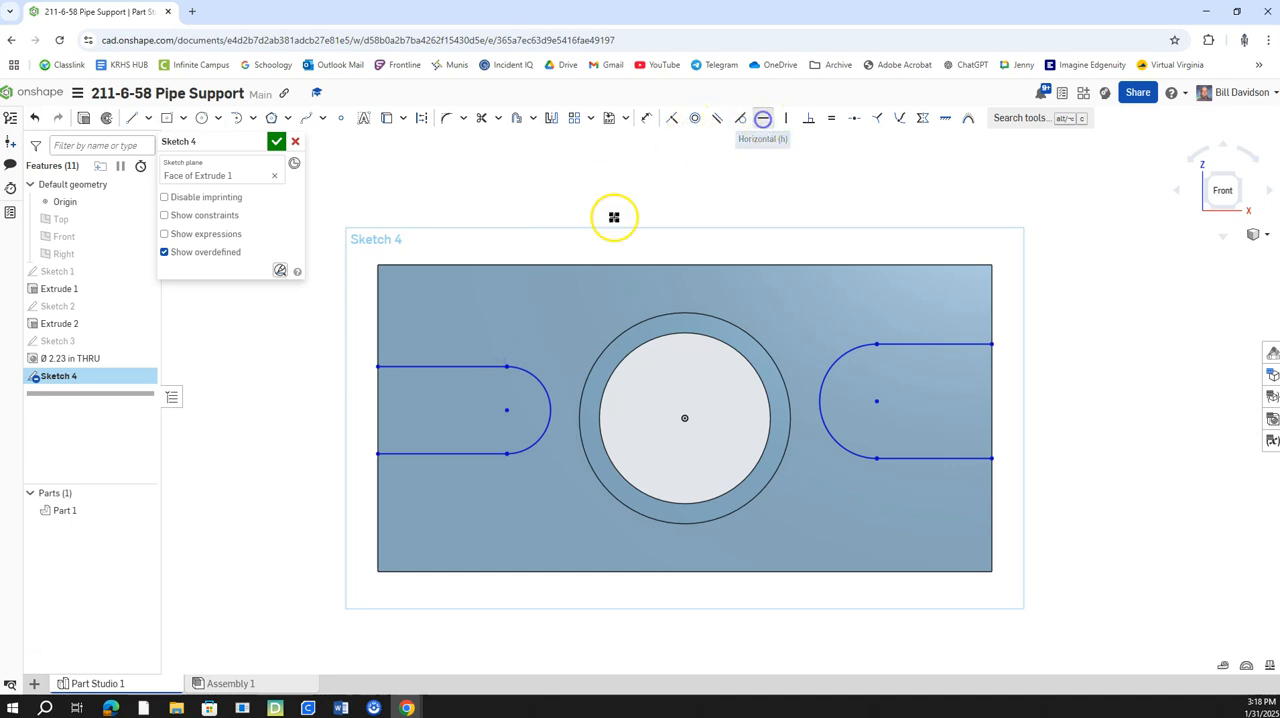
{"action": "left_click", "coordinate": [506, 367]}
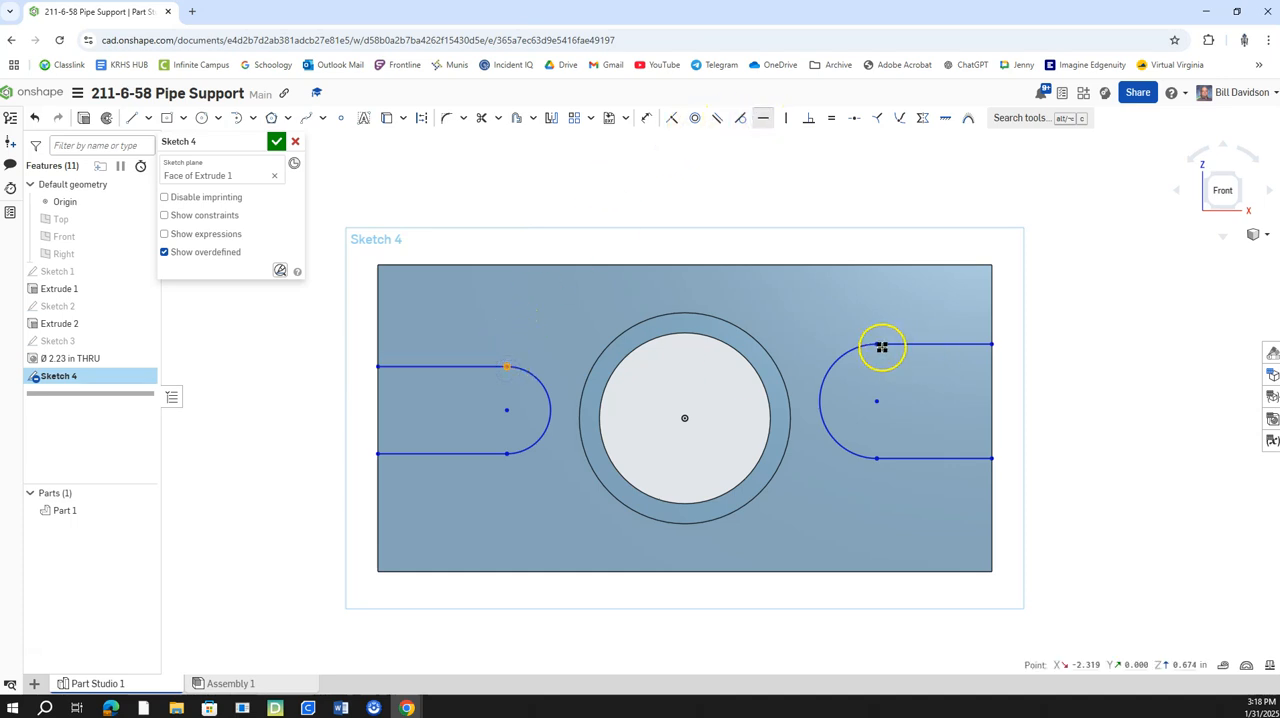
{"action": "left_click", "coordinate": [875, 345]}
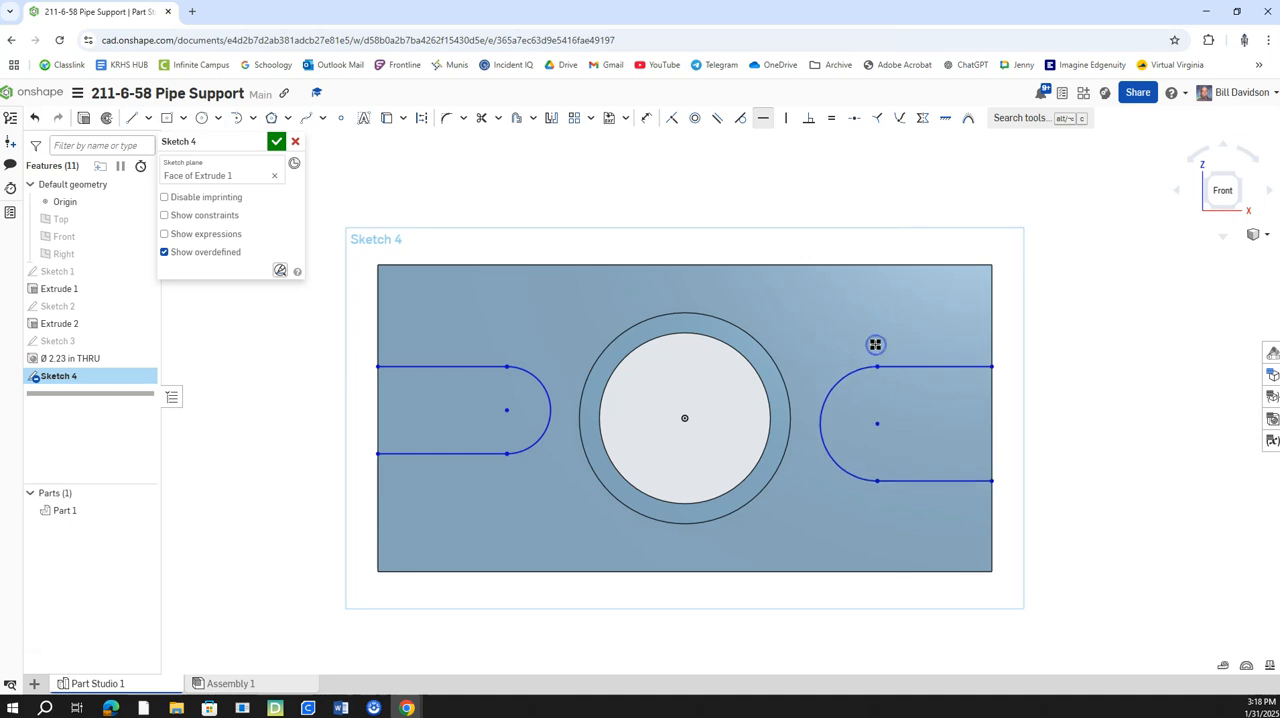
{"action": "left_click", "coordinate": [507, 454]}
{"action": "left_click", "coordinate": [876, 482]}
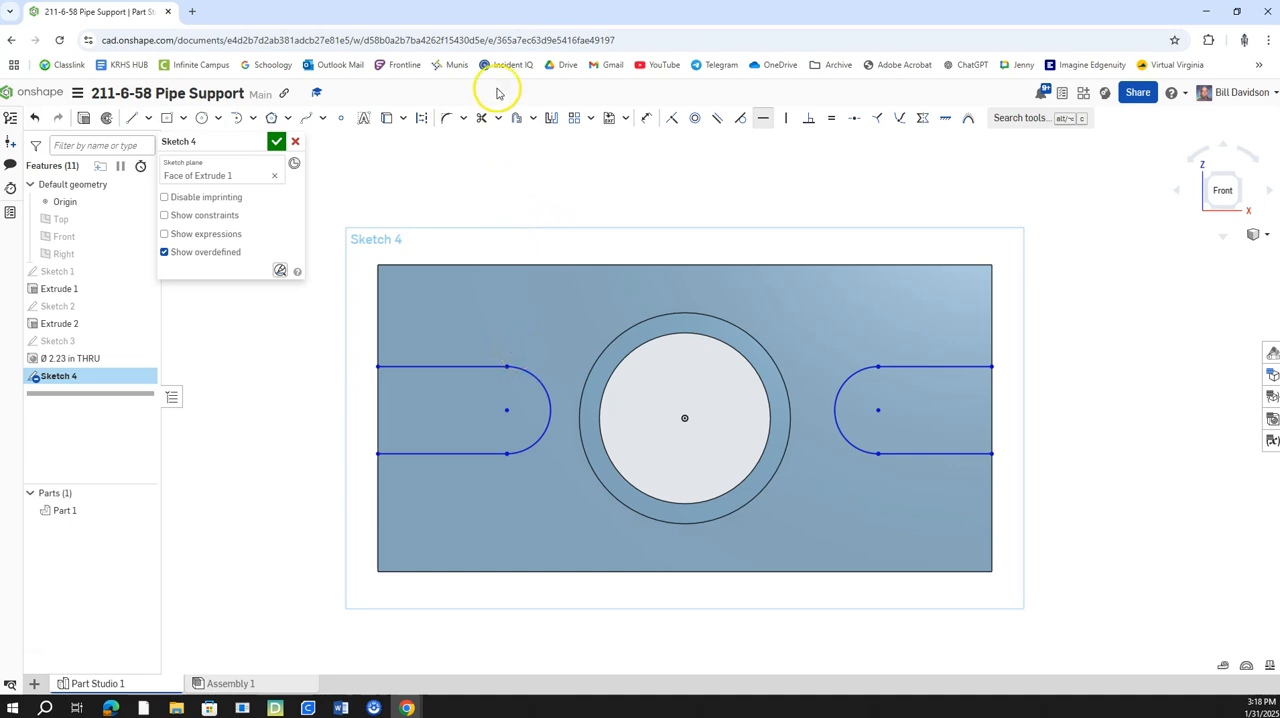
{"action": "left_click", "coordinate": [831, 118]}
{"action": "left_click", "coordinate": [545, 385]}
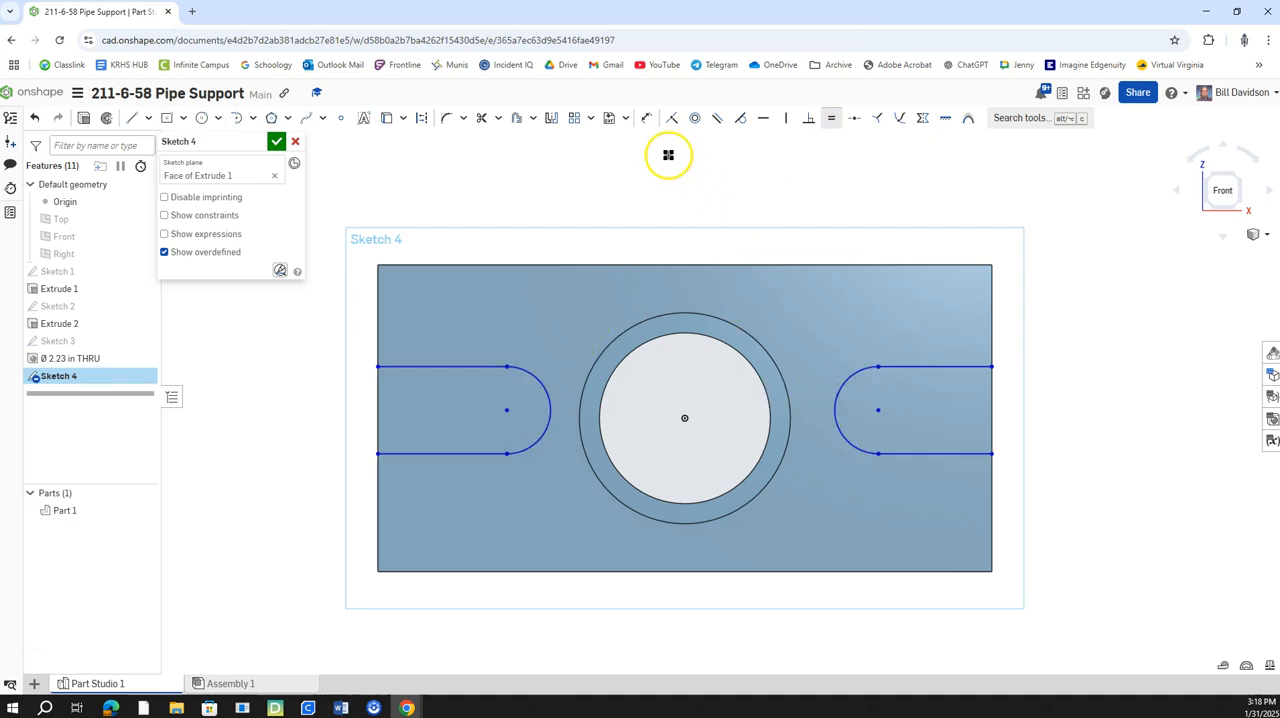
Try a radius dimension on the right slot's end arc and delete it.
{"action": "left_click", "coordinate": [651, 121]}
{"action": "left_click", "coordinate": [843, 380]}
{"action": "left_click", "coordinate": [933, 311]}
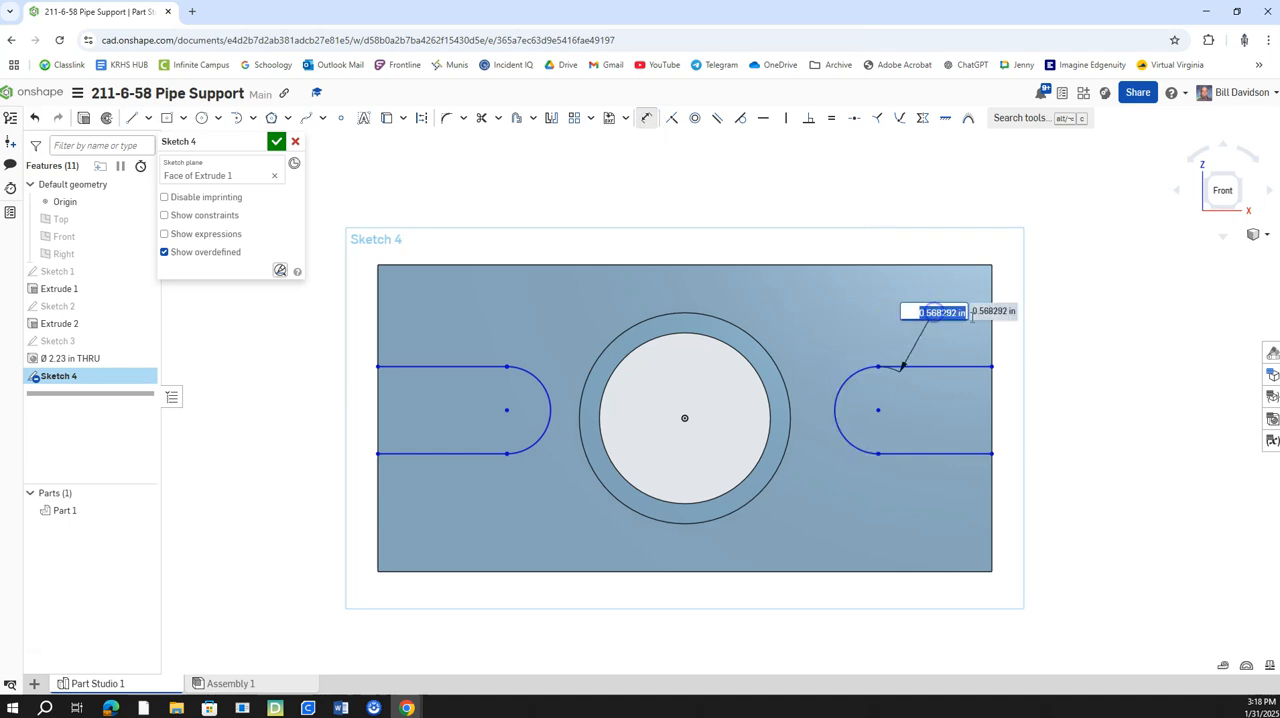
{"action": "key", "text": "Return"}
{"action": "right_click", "coordinate": [939, 315]}
{"action": "left_click", "coordinate": [939, 315]}
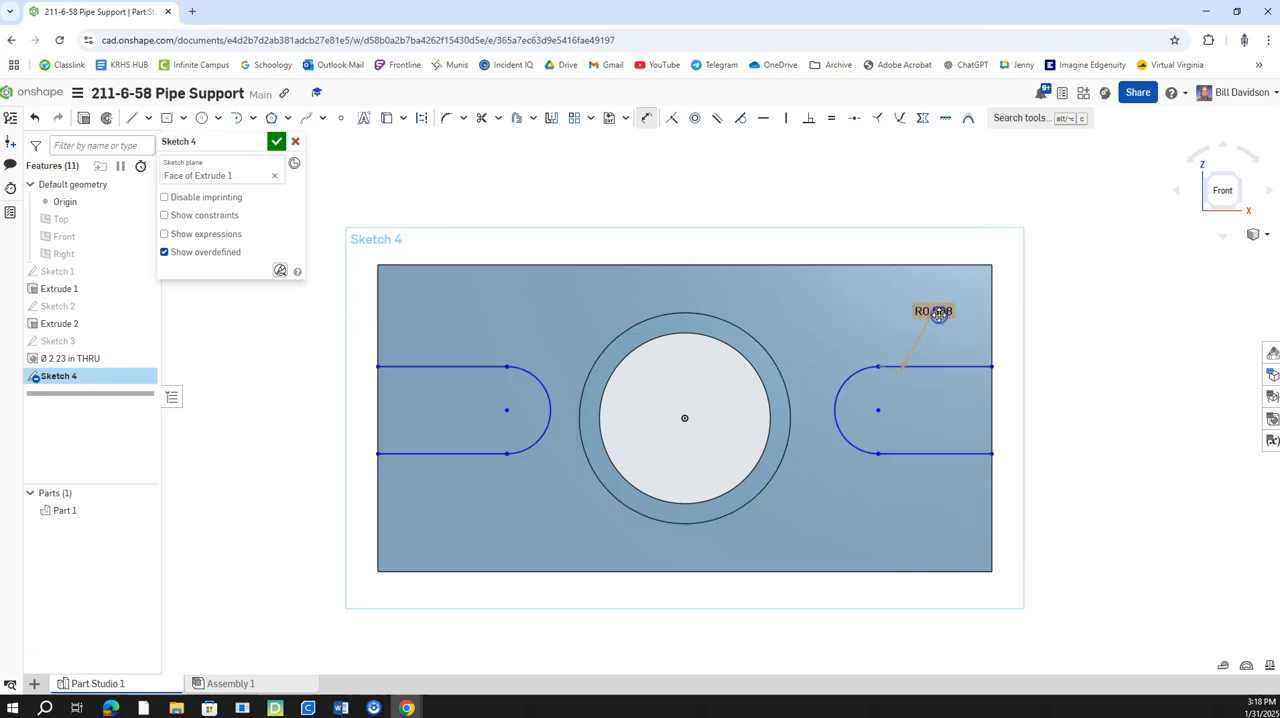
{"action": "right_click", "coordinate": [945, 313]}
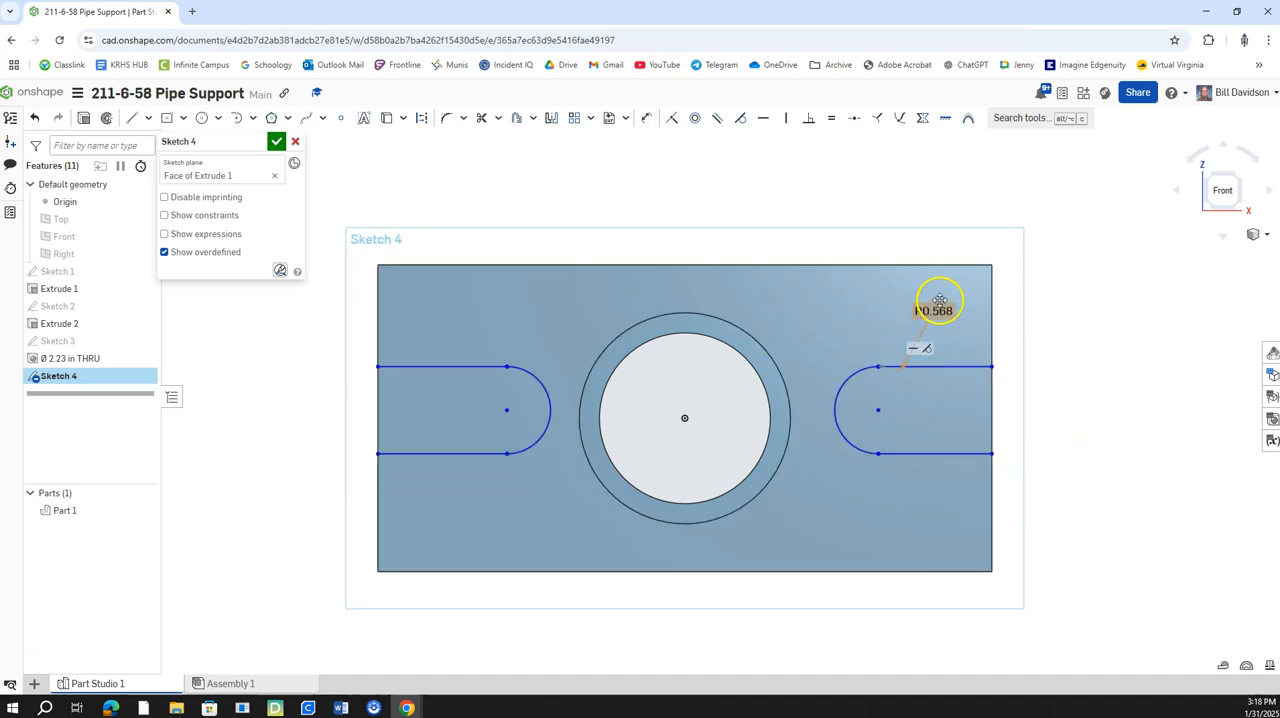
{"action": "right_click", "coordinate": [938, 305]}
{"action": "left_click", "coordinate": [996, 535]}
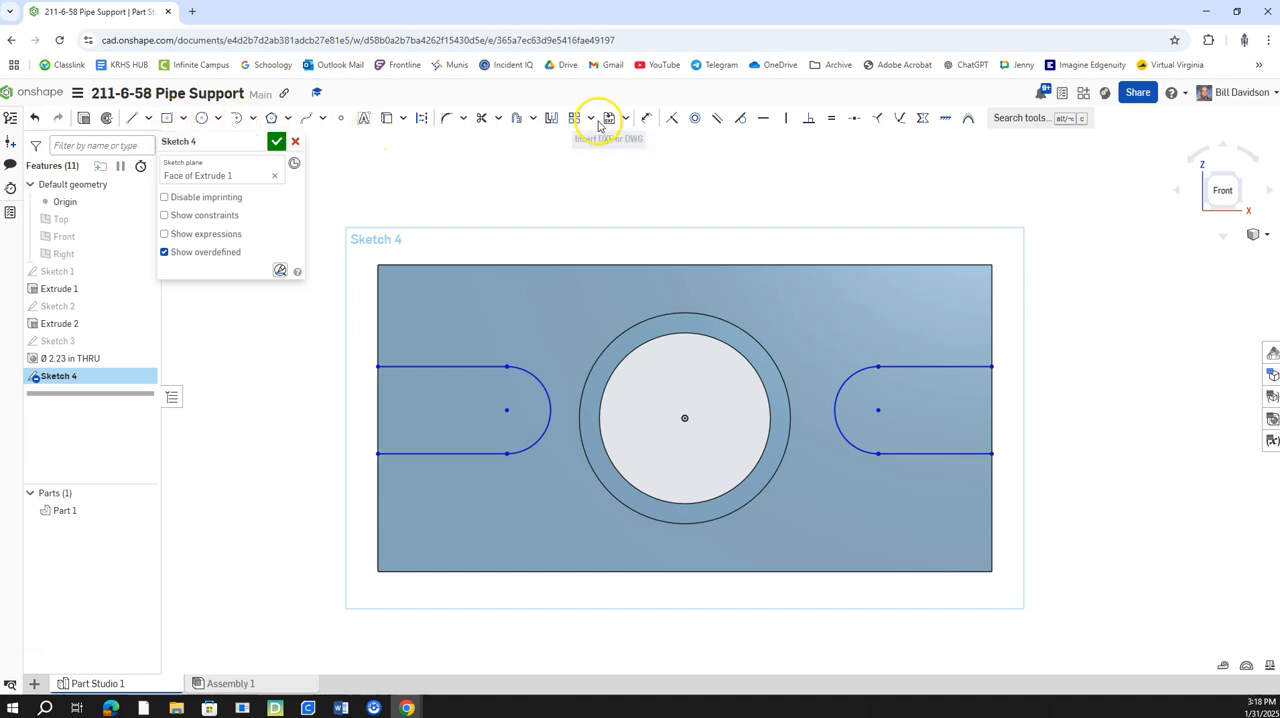
Dimension the right slot's width between its upper and lower lines as 1 in.
{"action": "left_click", "coordinate": [649, 119]}
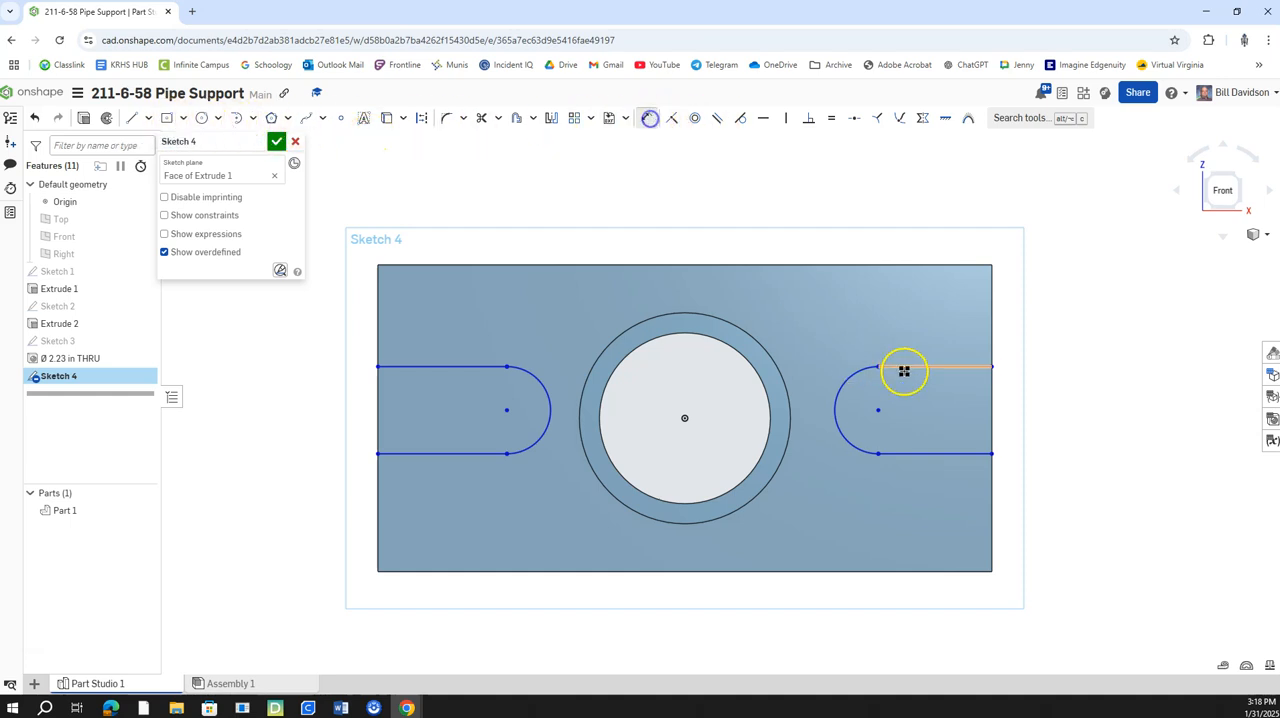
{"action": "left_click", "coordinate": [955, 366]}
{"action": "left_click", "coordinate": [968, 456]}
{"action": "left_click", "coordinate": [1040, 408]}
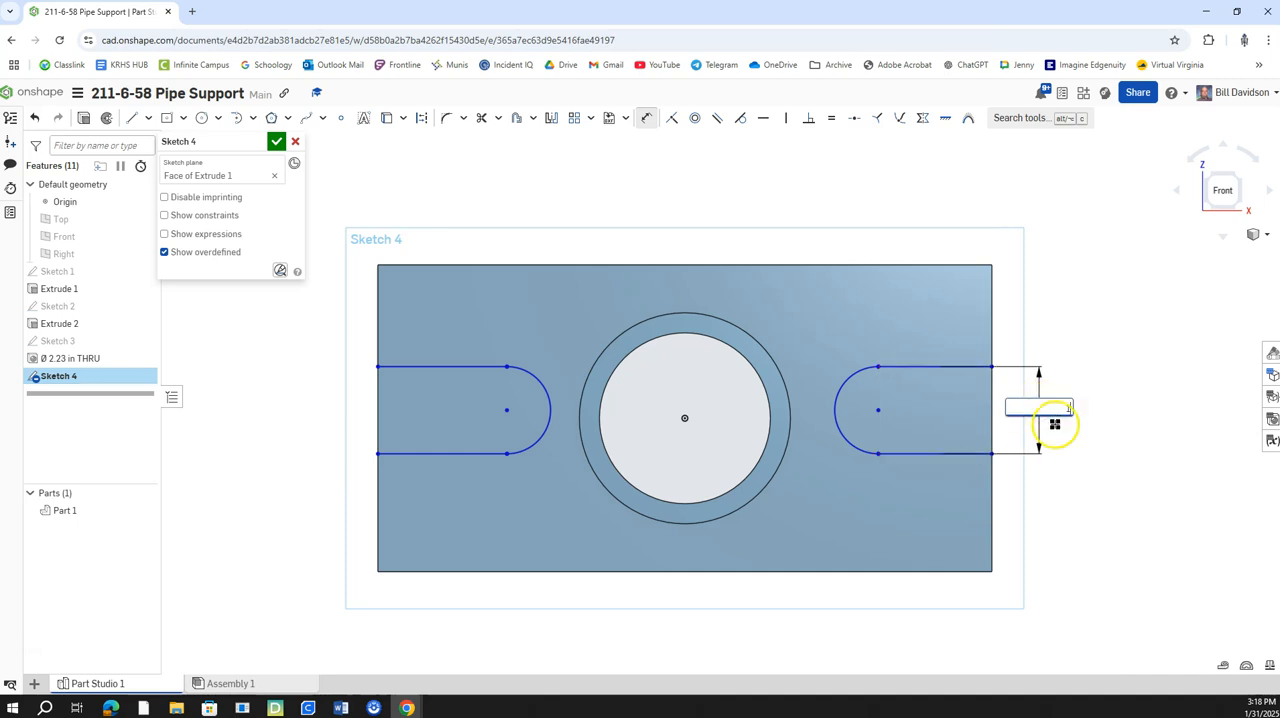
{"action": "type", "text": "1"}
{"action": "key", "text": "Return"}
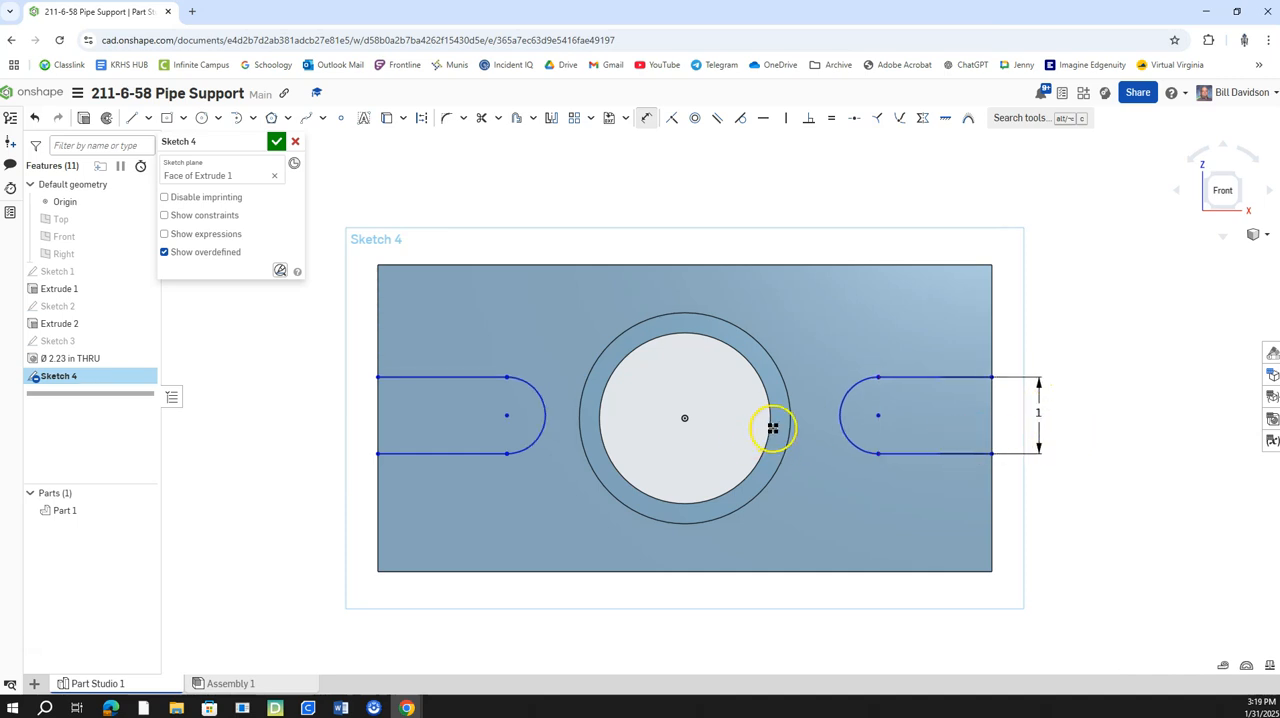
Align the left slot's arc center with the origin using a horizontal constraint.
{"action": "left_click", "coordinate": [757, 118]}
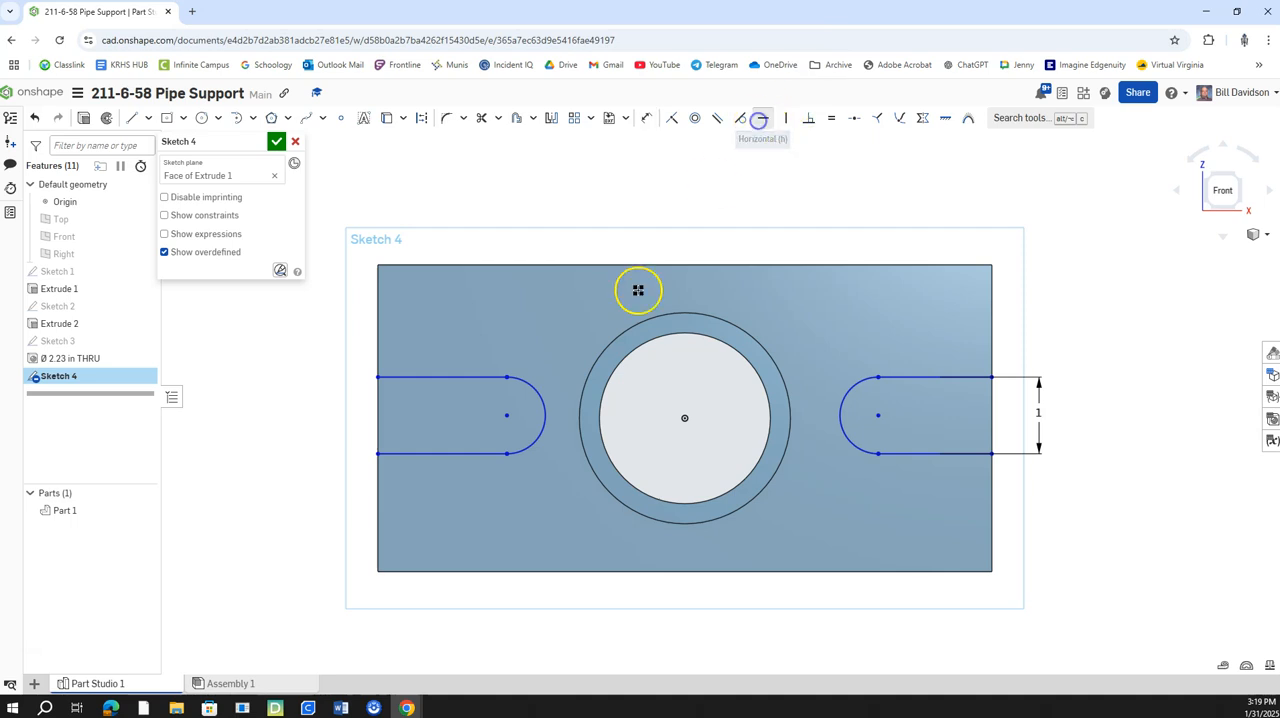
{"action": "left_click", "coordinate": [506, 416]}
{"action": "left_click", "coordinate": [698, 418]}
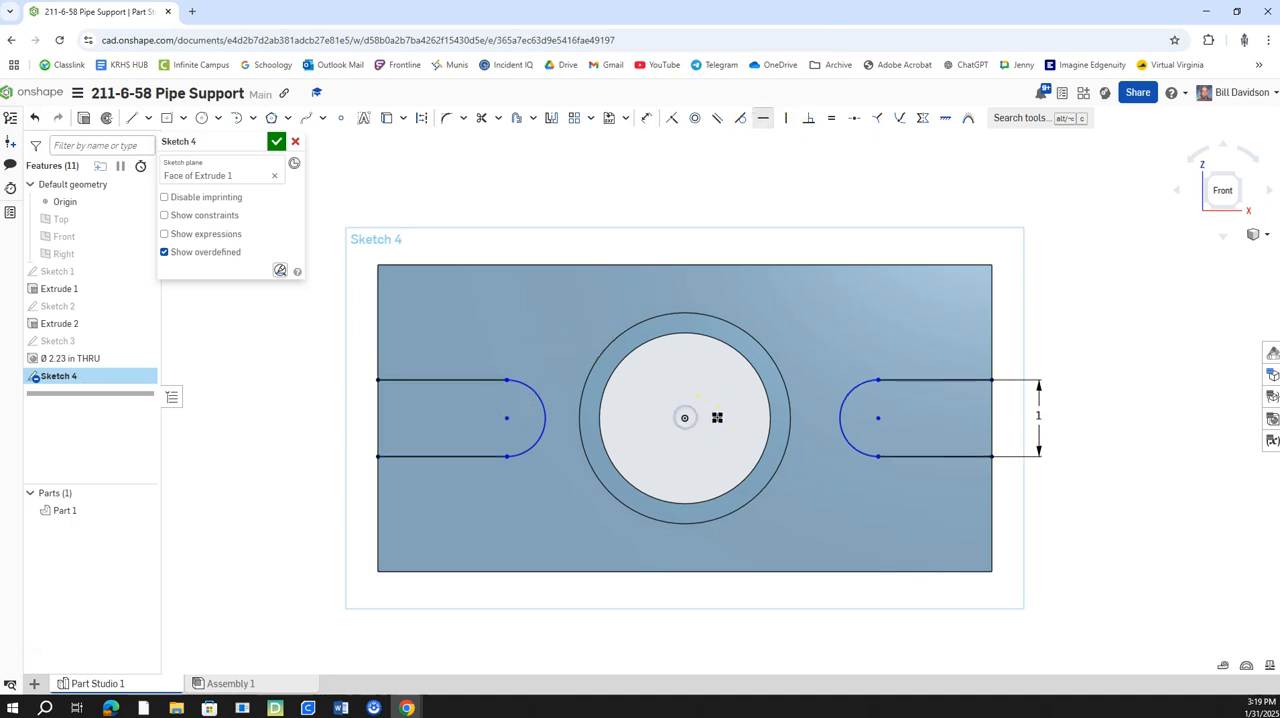
Dimension the distance between the innermost edges of the two slots' end arcs as 3.88 in.
{"action": "left_click", "coordinate": [646, 118]}
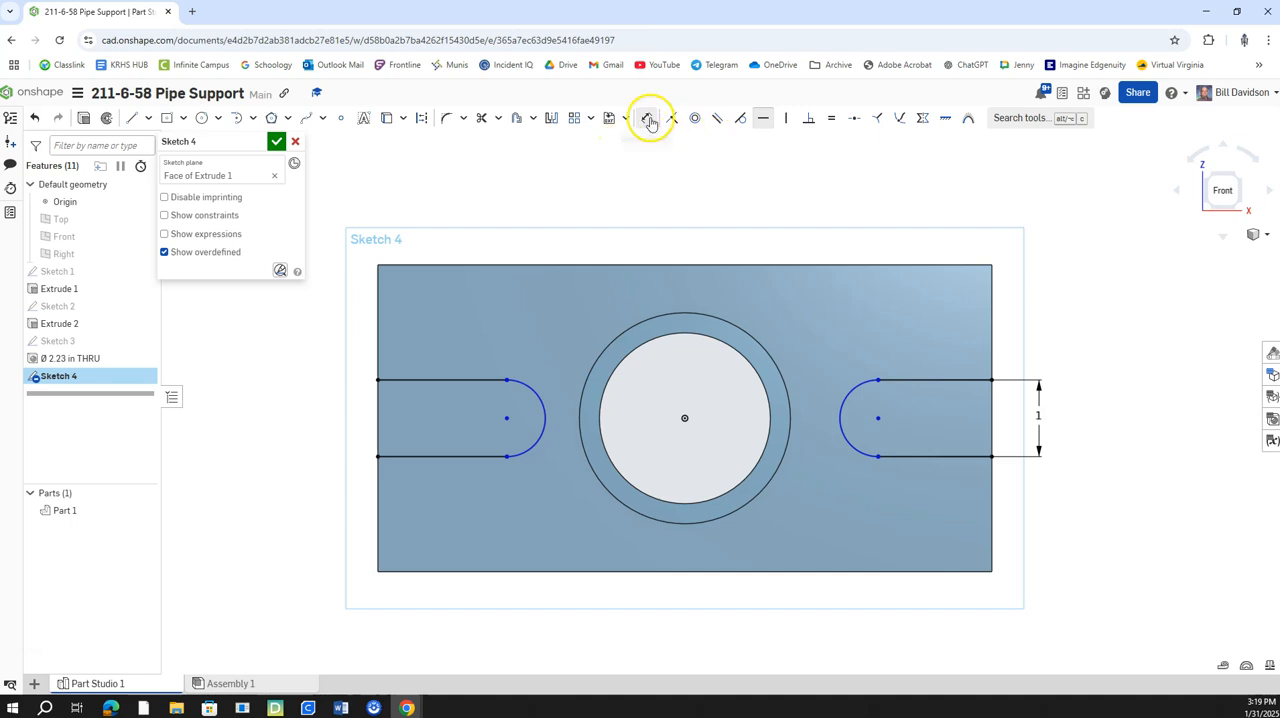
{"action": "left_click", "coordinate": [547, 416]}
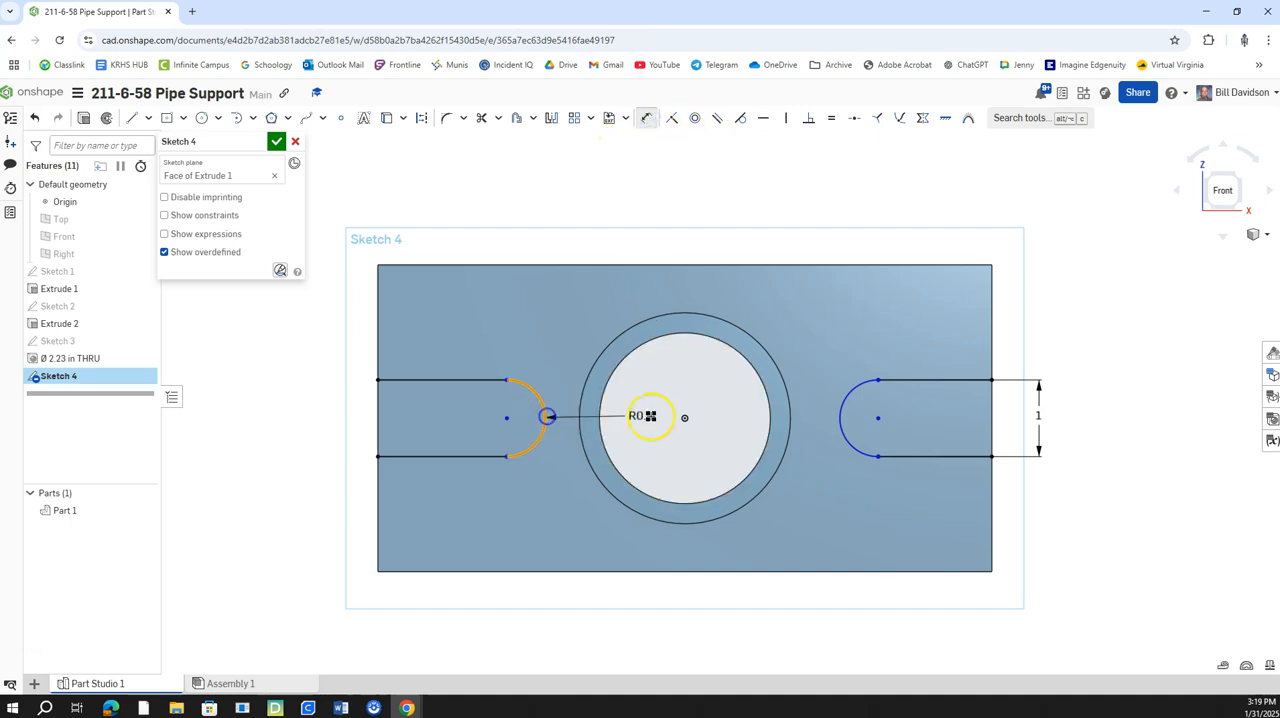
{"action": "left_click", "coordinate": [838, 414]}
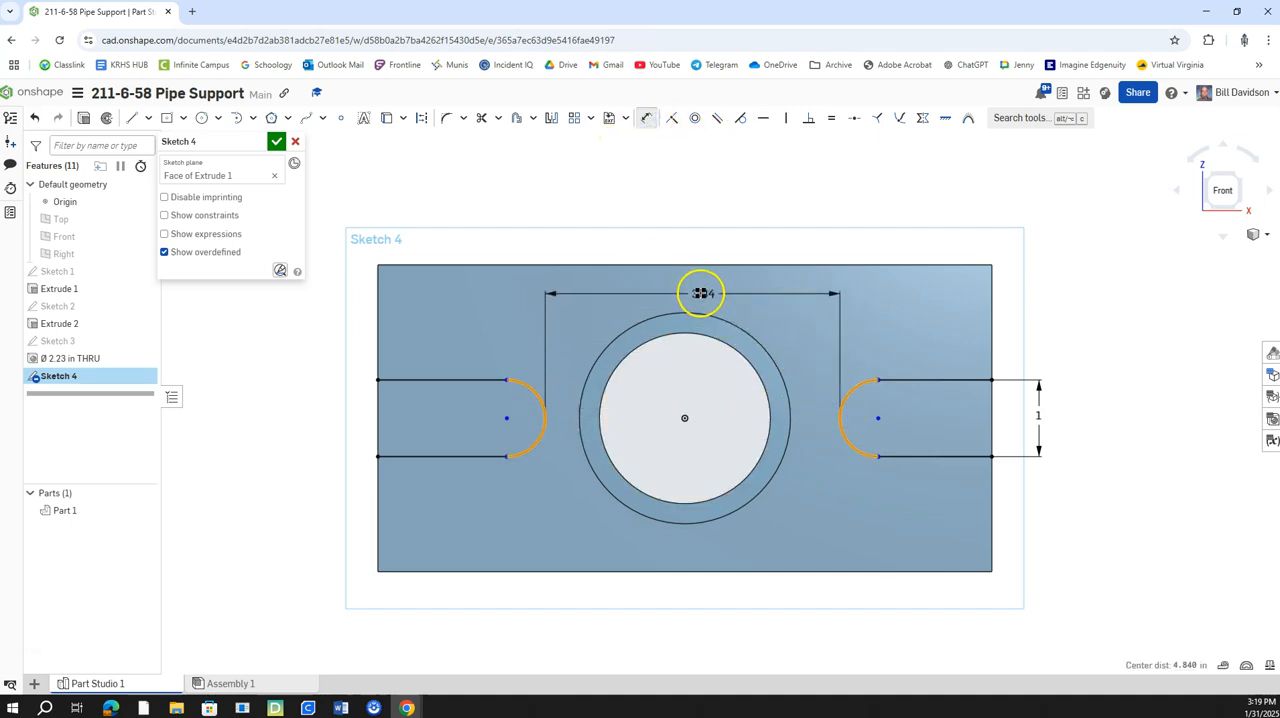
{"action": "left_click", "coordinate": [691, 292]}
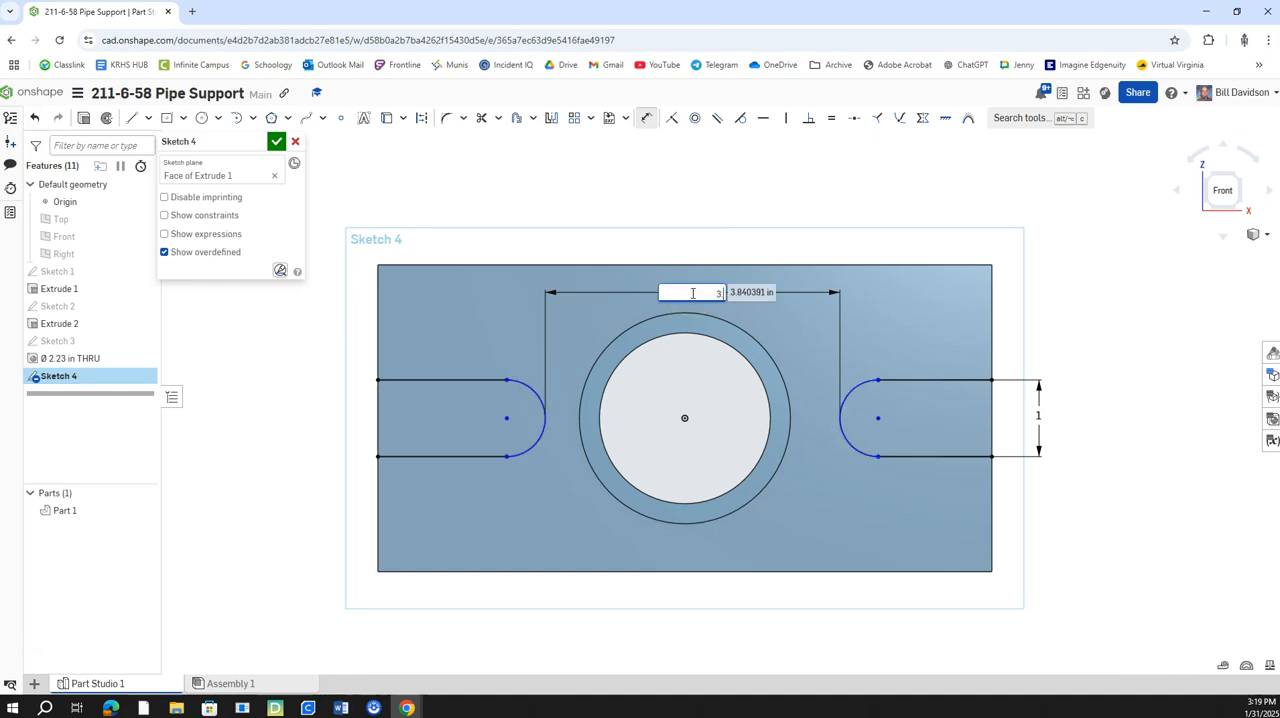
{"action": "type", "text": "3.88"}
{"action": "key", "text": "Return"}
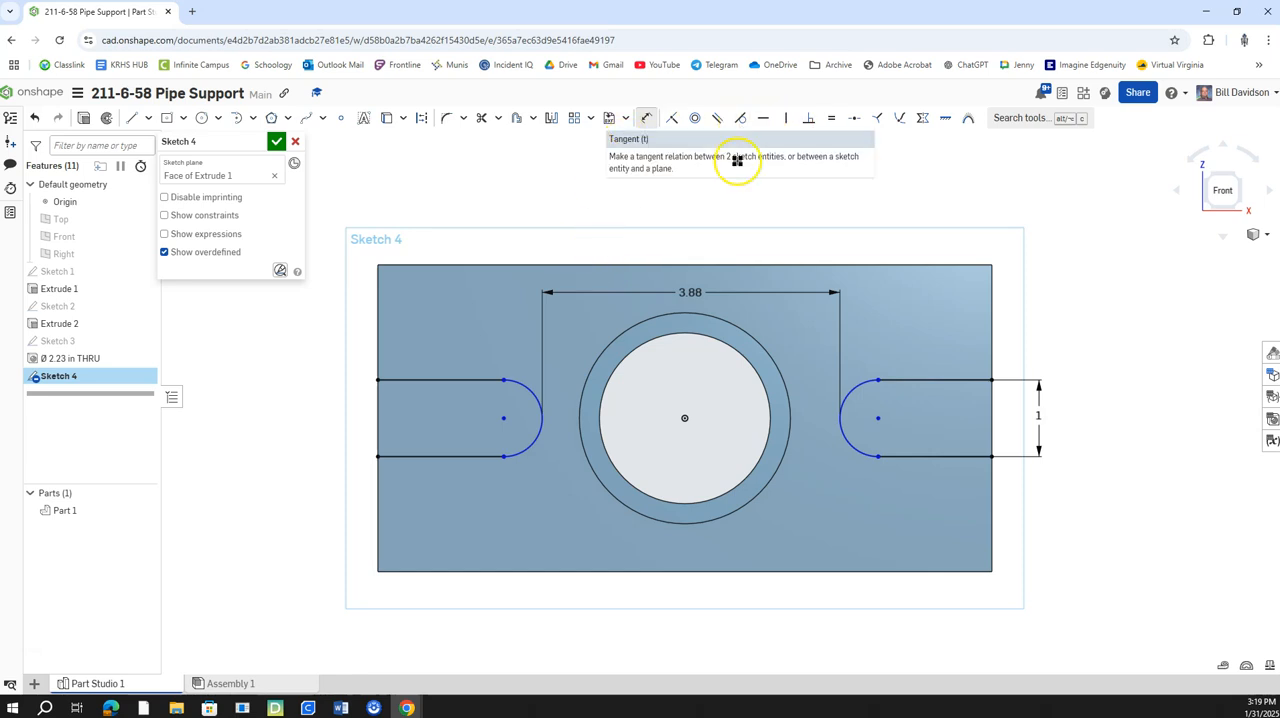
Try a radius dimension on the left slot's end arc.
{"action": "left_click", "coordinate": [649, 121]}
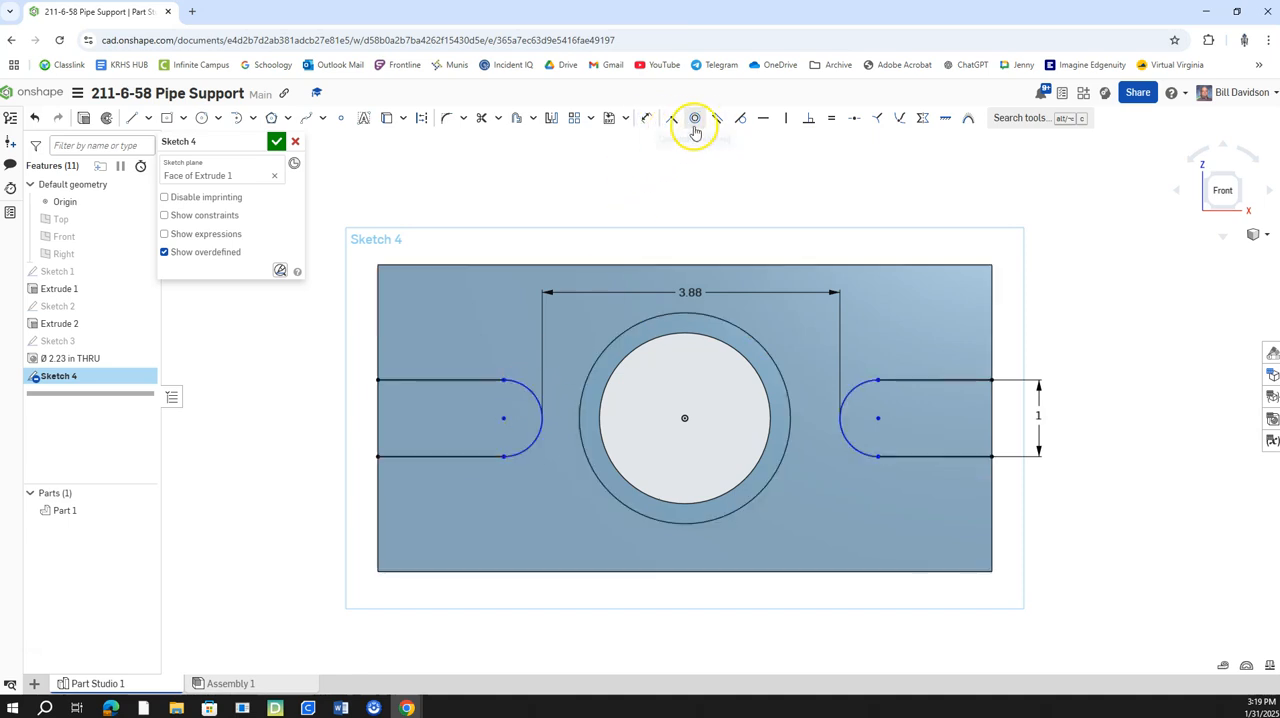
{"action": "left_click", "coordinate": [649, 124]}
{"action": "left_click", "coordinate": [526, 384]}
{"action": "left_click", "coordinate": [566, 343]}
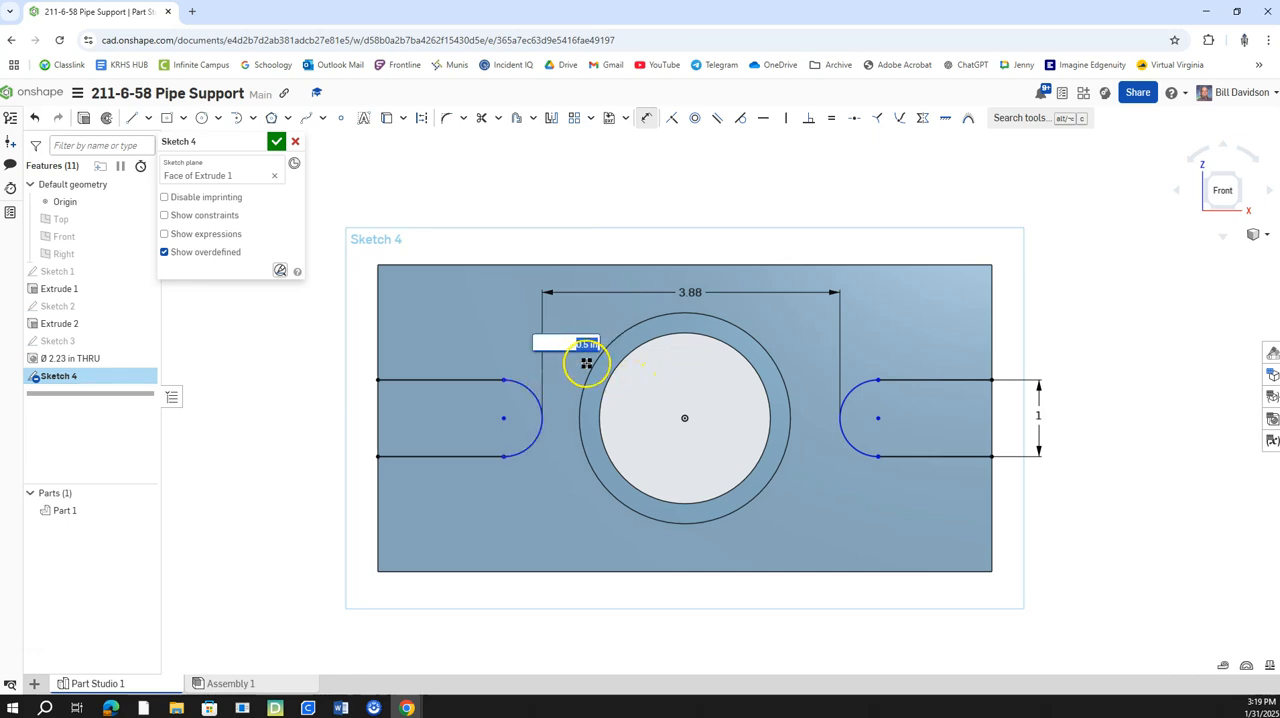
{"action": "key", "text": "Escape"}
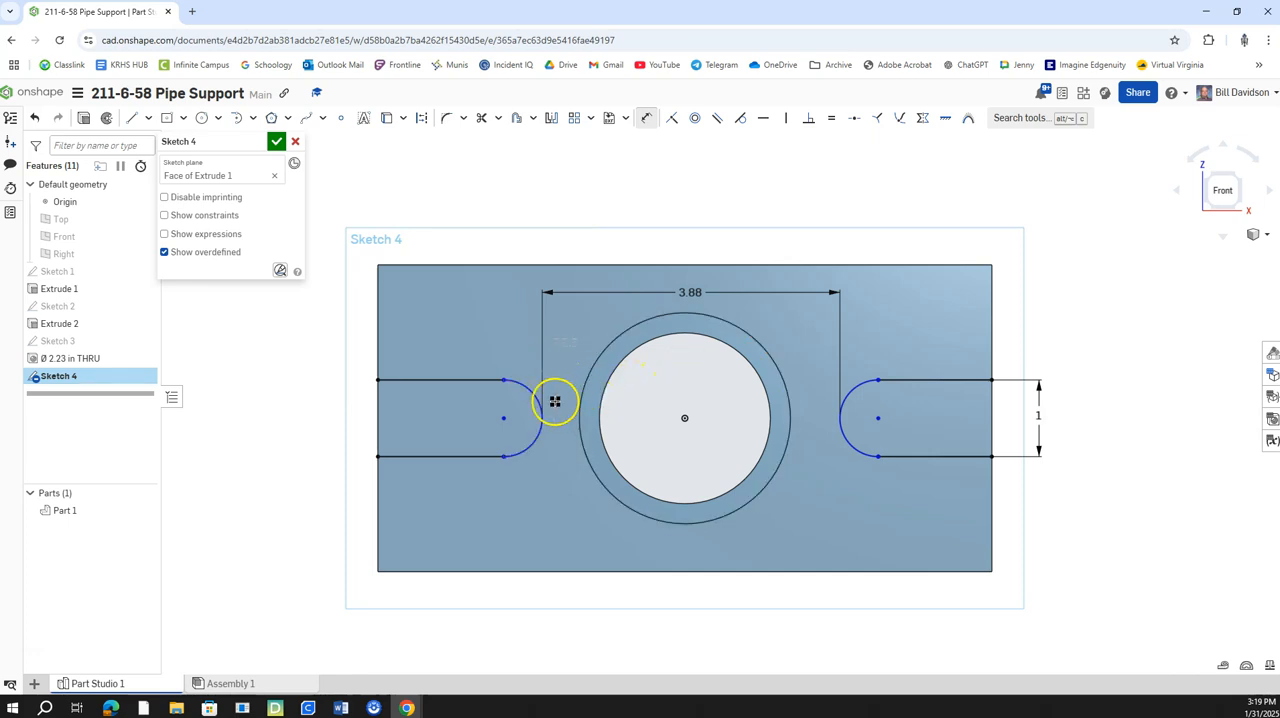
Try a horizontal dimension between the center points of the two slots' end arcs.
{"action": "left_click", "coordinate": [650, 120]}
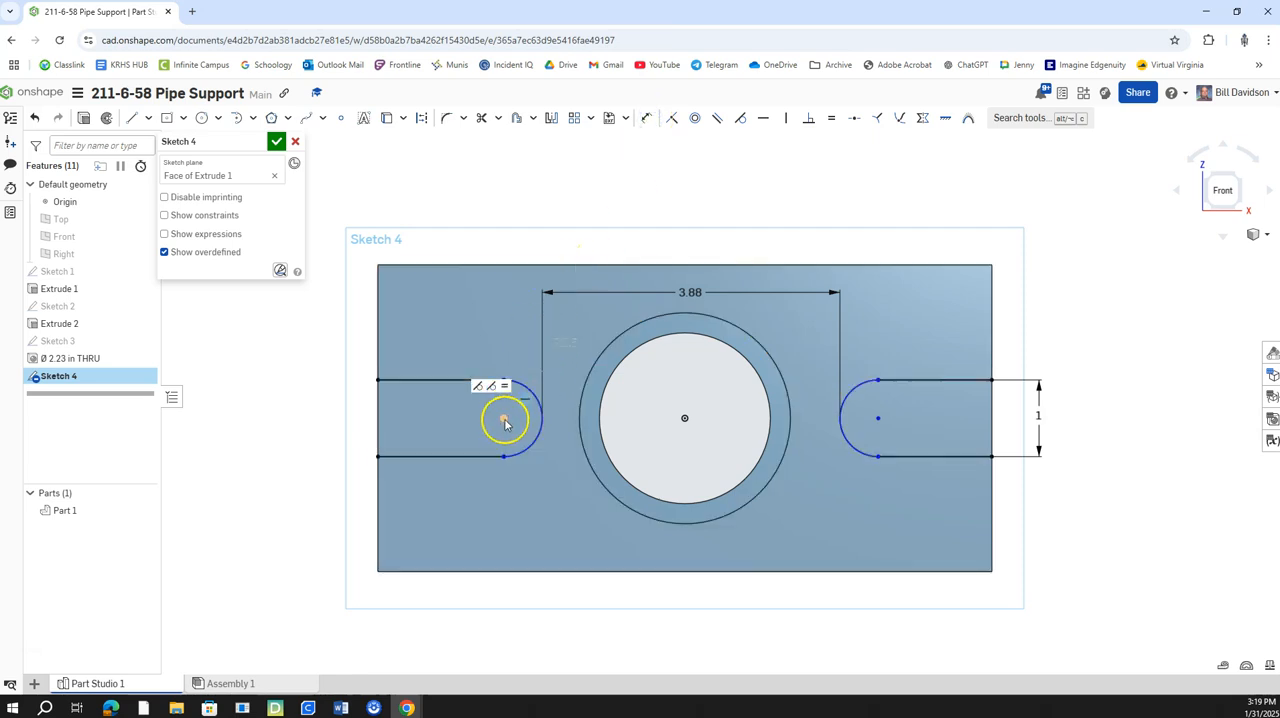
{"action": "left_click", "coordinate": [647, 117]}
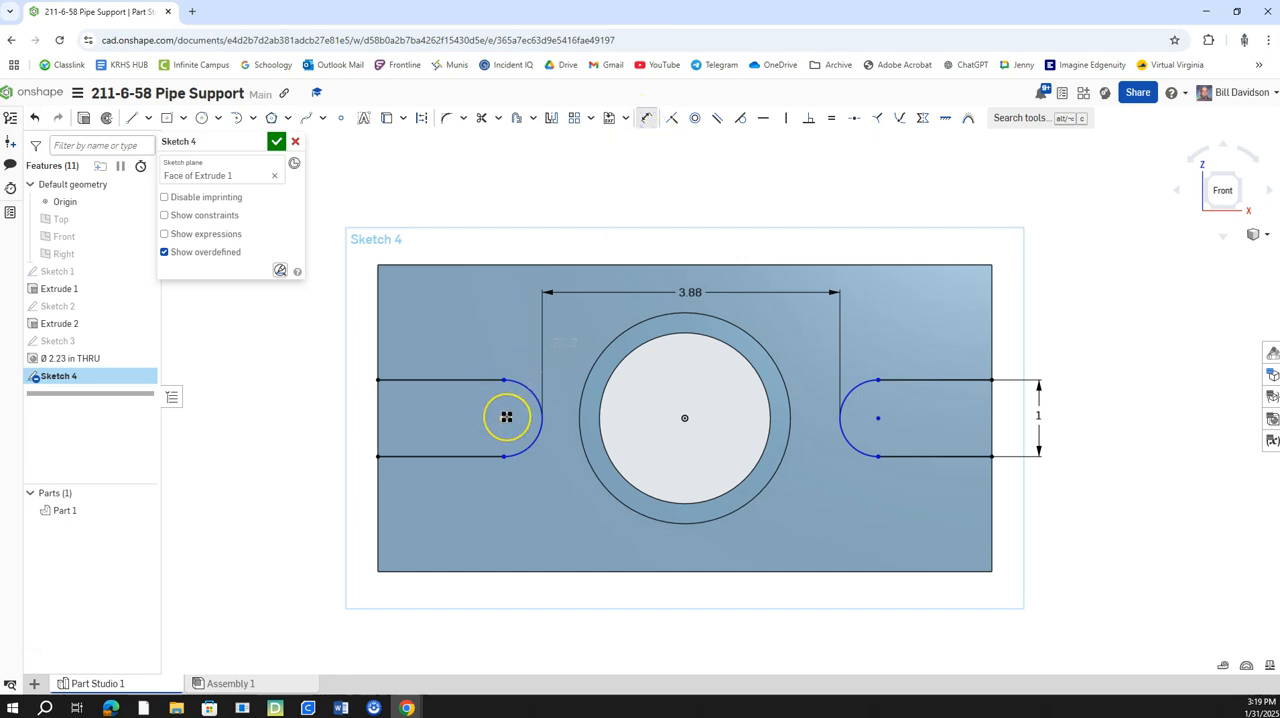
{"action": "left_click", "coordinate": [503, 418]}
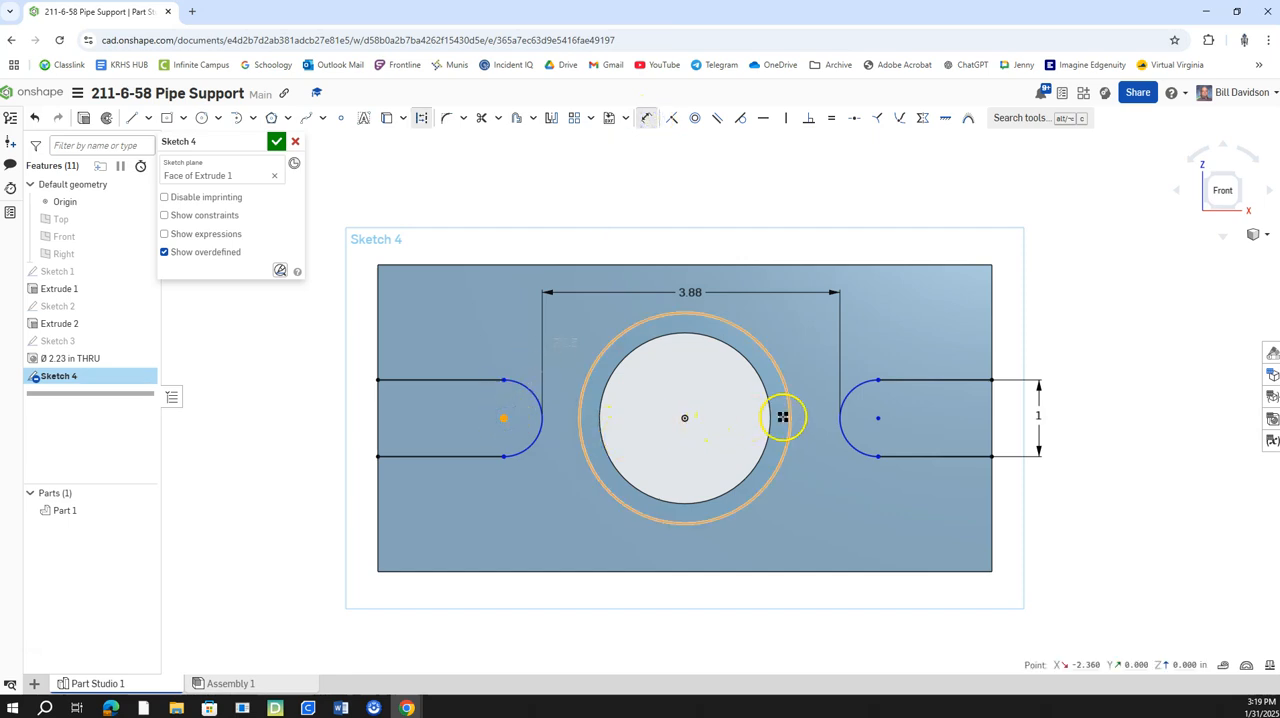
{"action": "left_click", "coordinate": [877, 417]}
{"action": "left_click", "coordinate": [690, 540]}
{"action": "key", "text": "Return"}
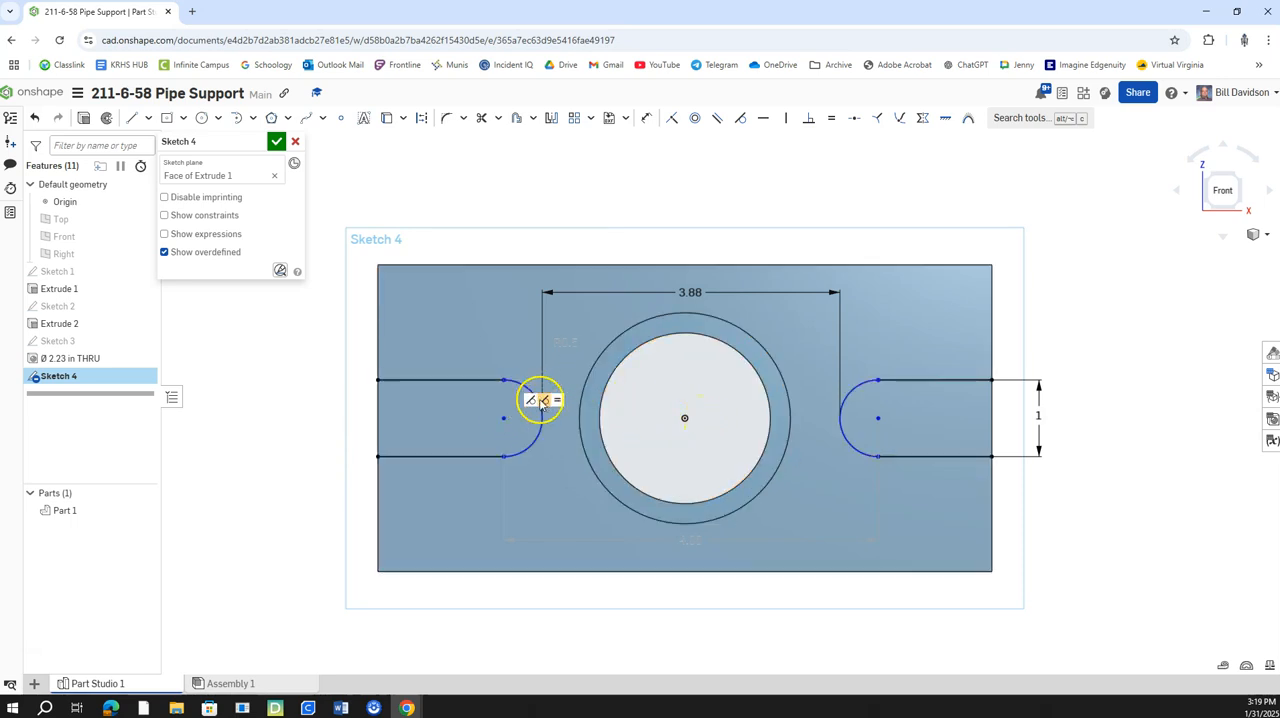
Try another horizontal constraint between the left slot's arc center and the origin.
{"action": "left_click", "coordinate": [763, 118]}
{"action": "left_click", "coordinate": [505, 421]}
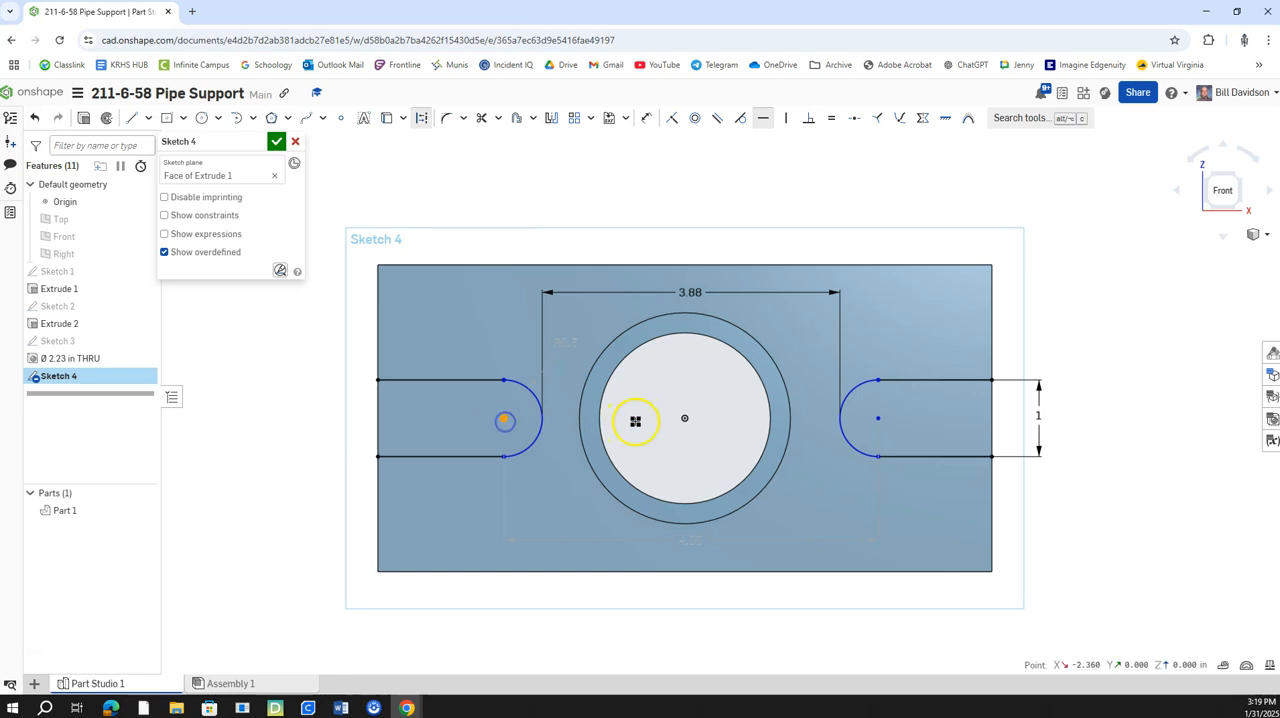
{"action": "left_click", "coordinate": [682, 418]}
{"action": "key", "text": "Escape"}
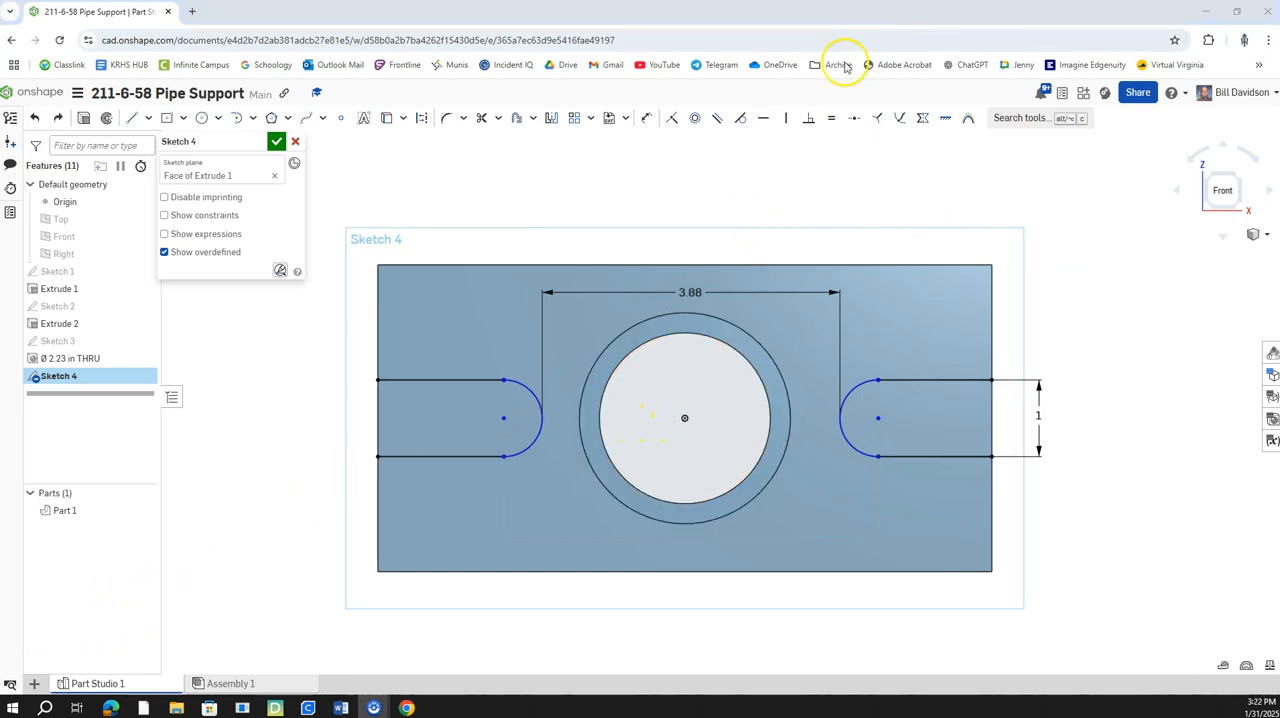
Make the lower lines of both slots equal in length and finish the sketch.
{"action": "left_click", "coordinate": [832, 120]}
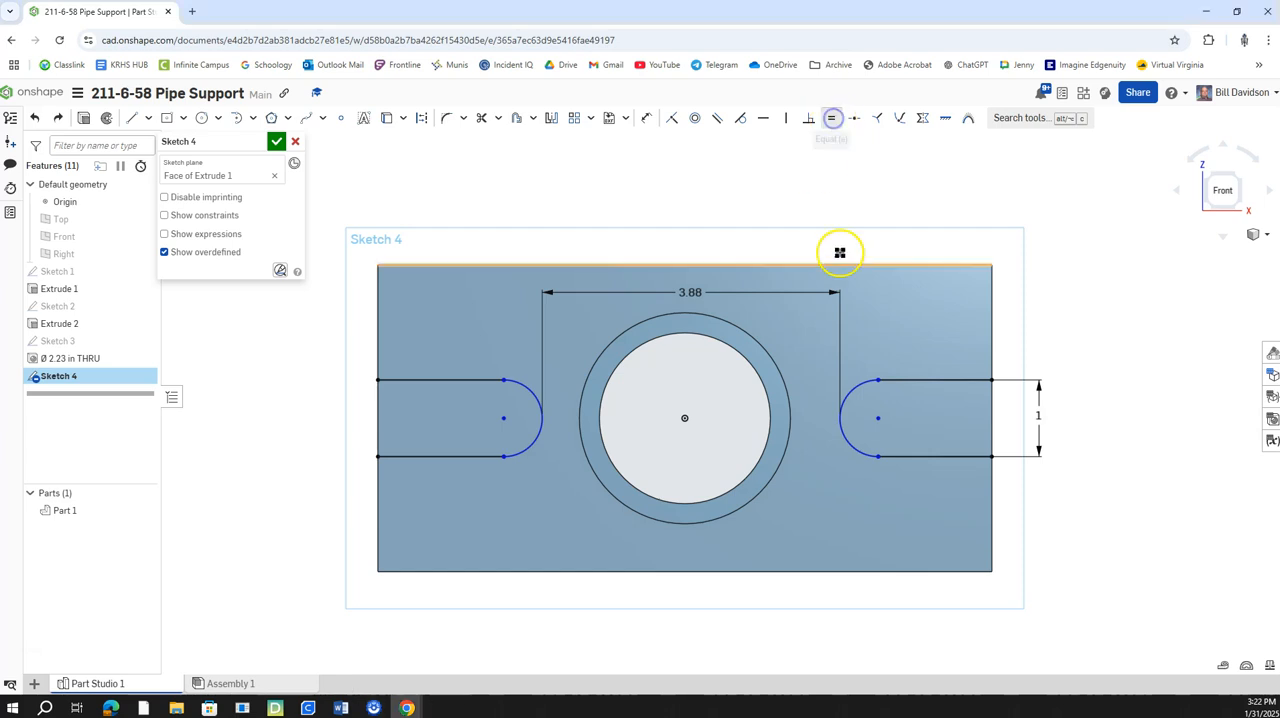
{"action": "left_click", "coordinate": [937, 455]}
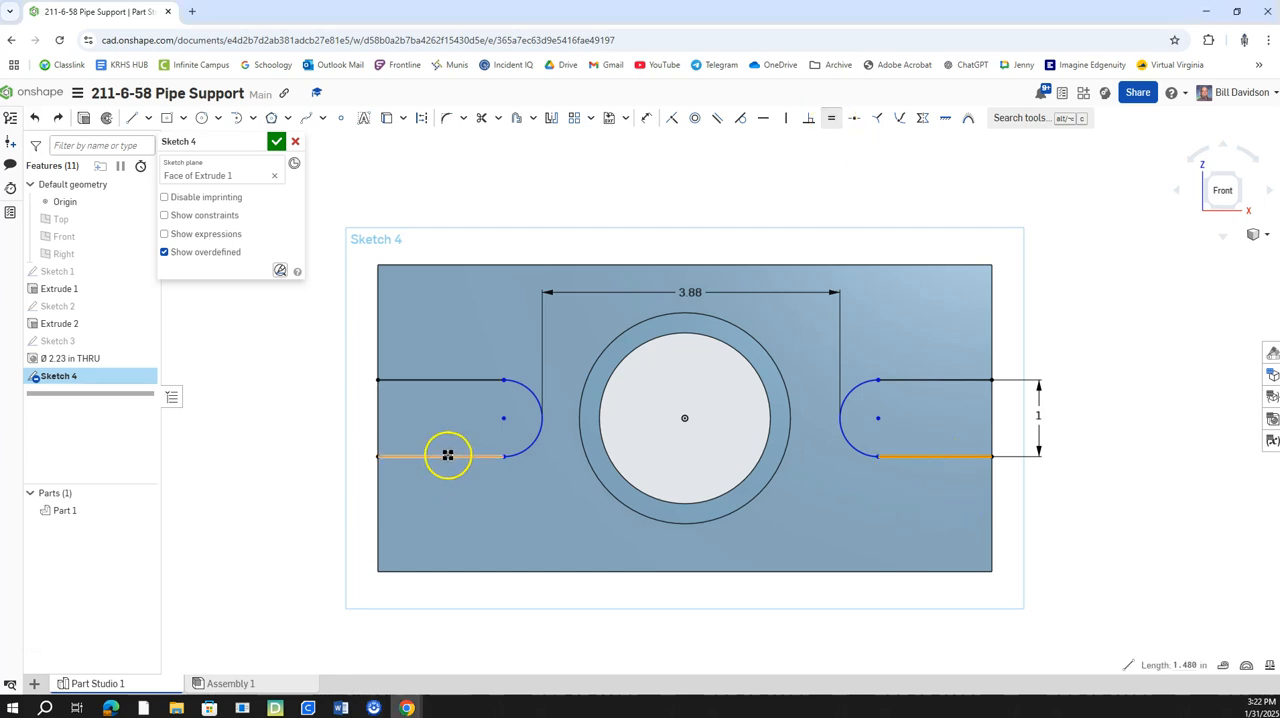
{"action": "left_click", "coordinate": [447, 455]}
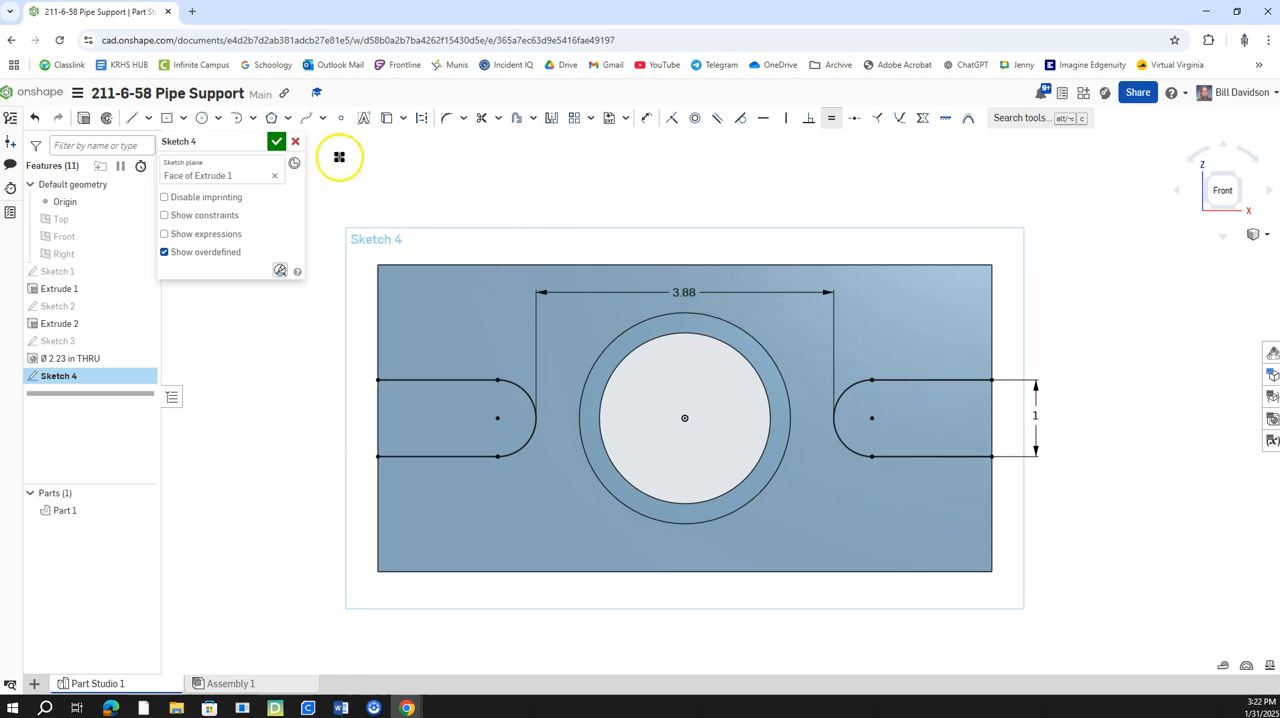
{"action": "left_click", "coordinate": [276, 143]}
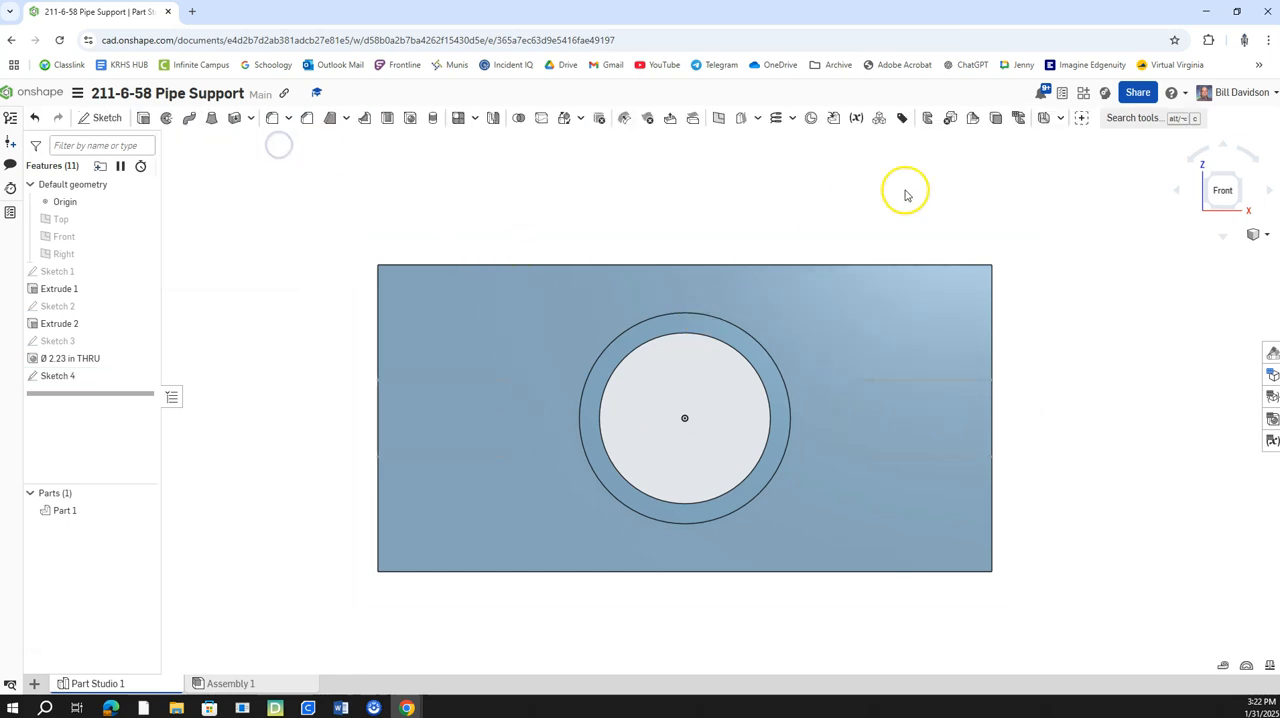
Cut both slot regions through the plate with a Remove extrude set to Through all, directed into the plate.
{"action": "left_click", "coordinate": [1238, 178]}
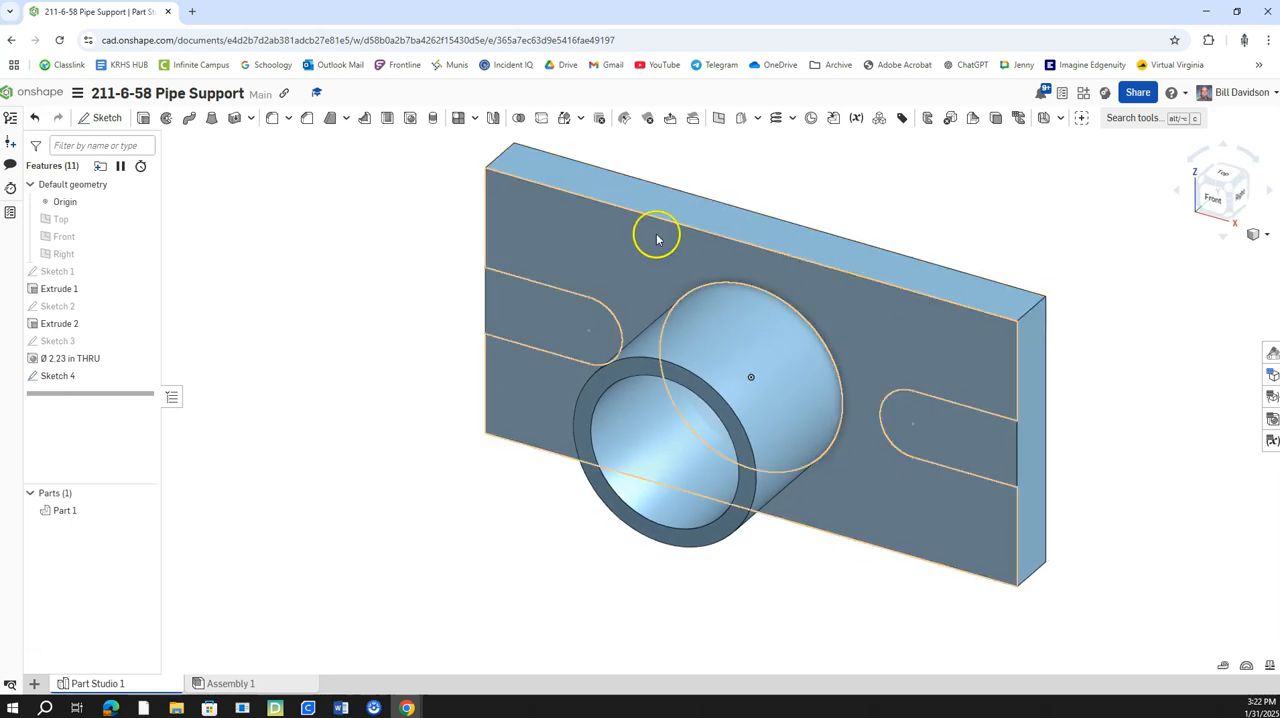
{"action": "left_click", "coordinate": [538, 324]}
{"action": "left_click", "coordinate": [919, 441]}
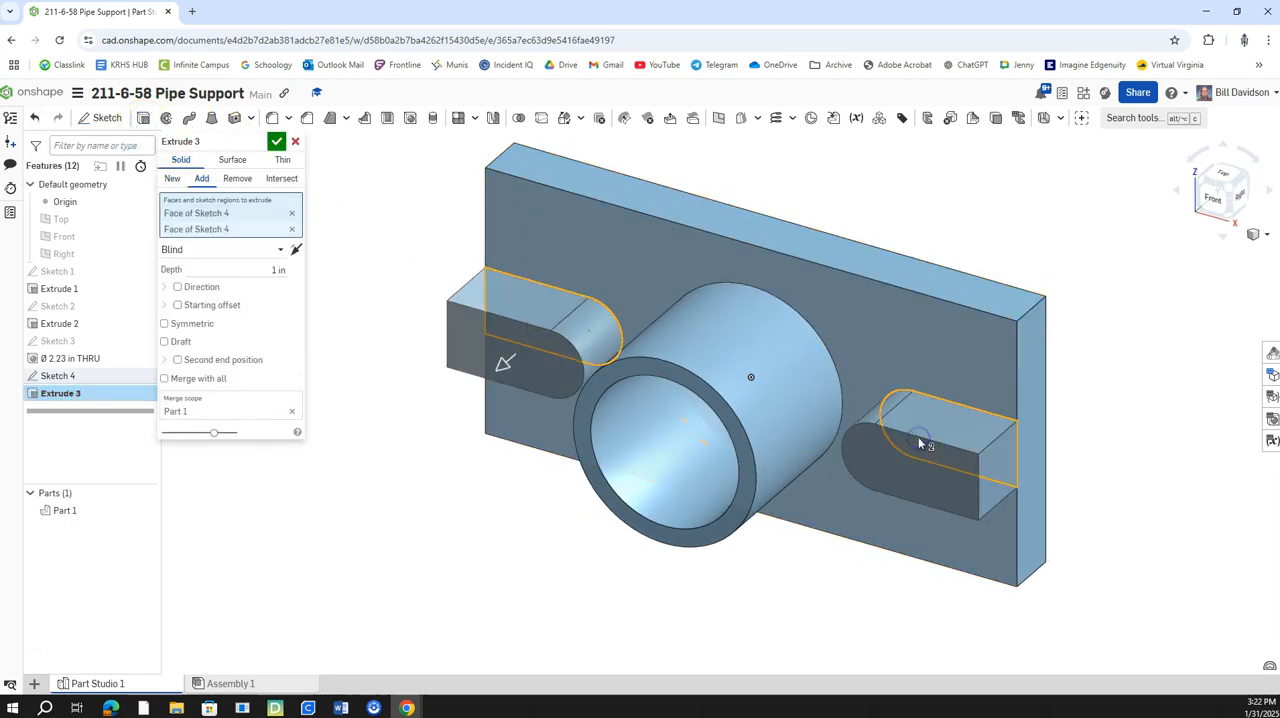
{"action": "left_click", "coordinate": [256, 249]}
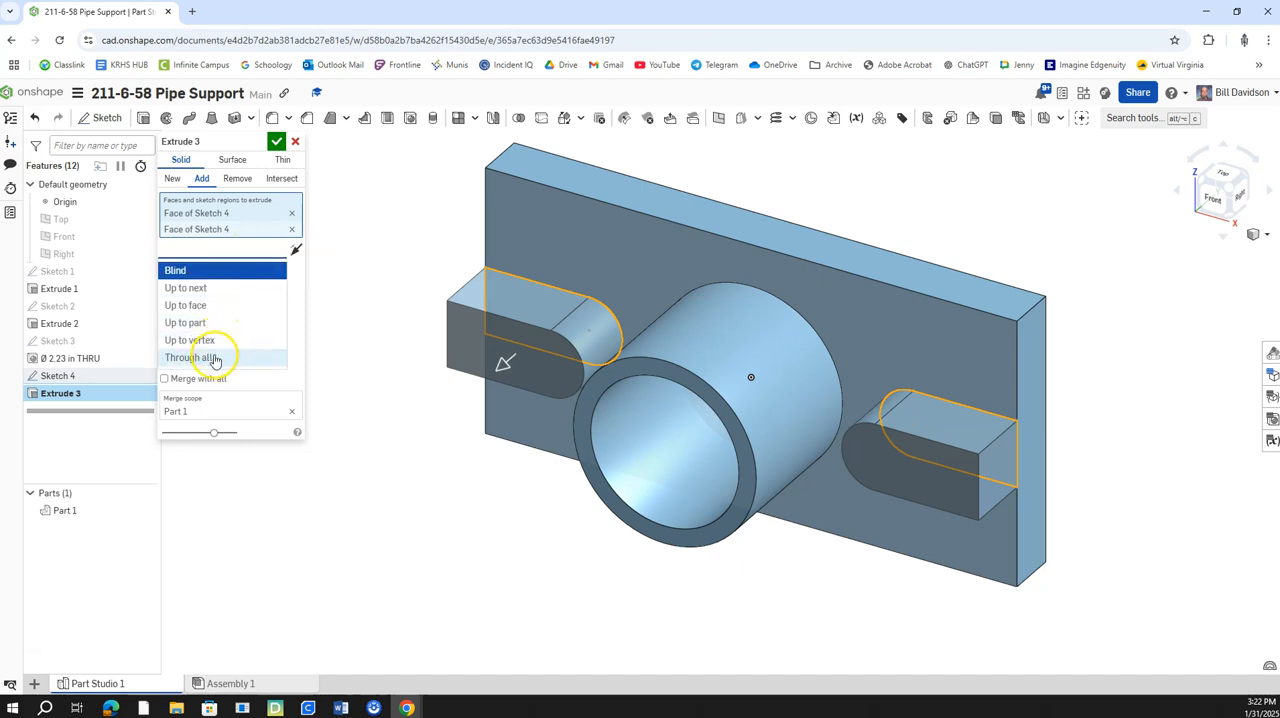
{"action": "left_click", "coordinate": [210, 357]}
{"action": "left_click", "coordinate": [296, 250]}
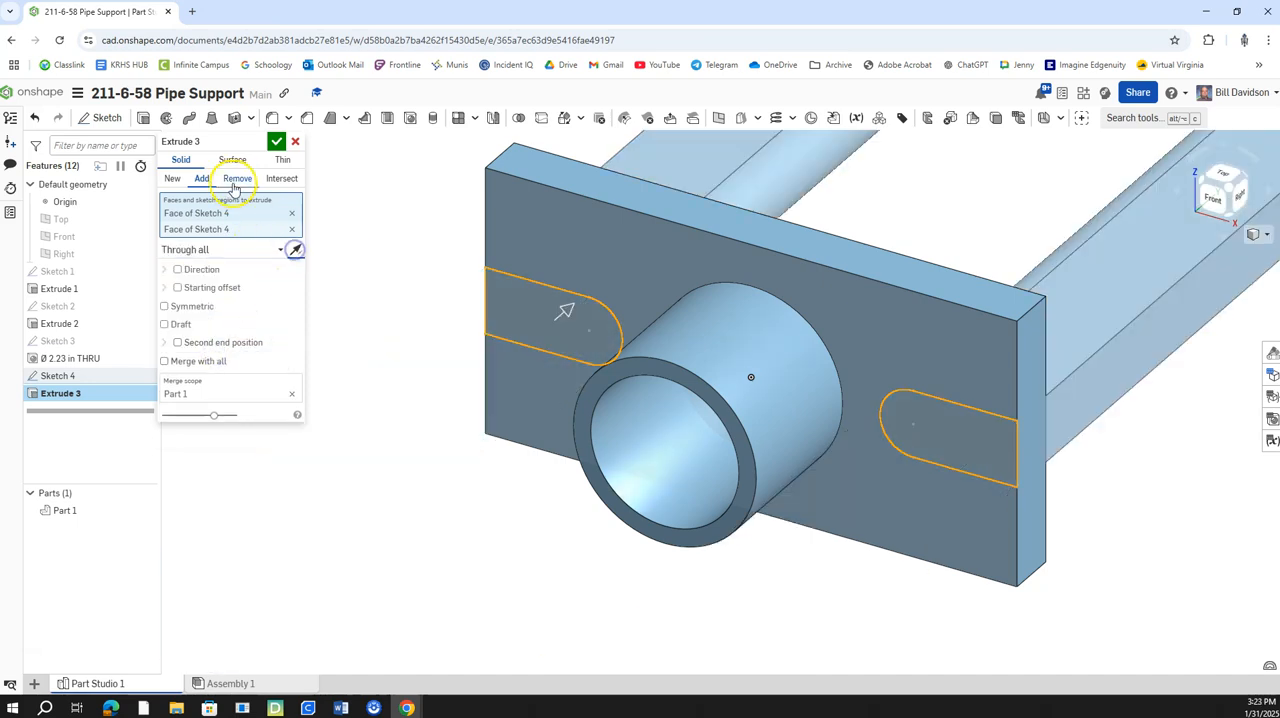
{"action": "left_click", "coordinate": [237, 178]}
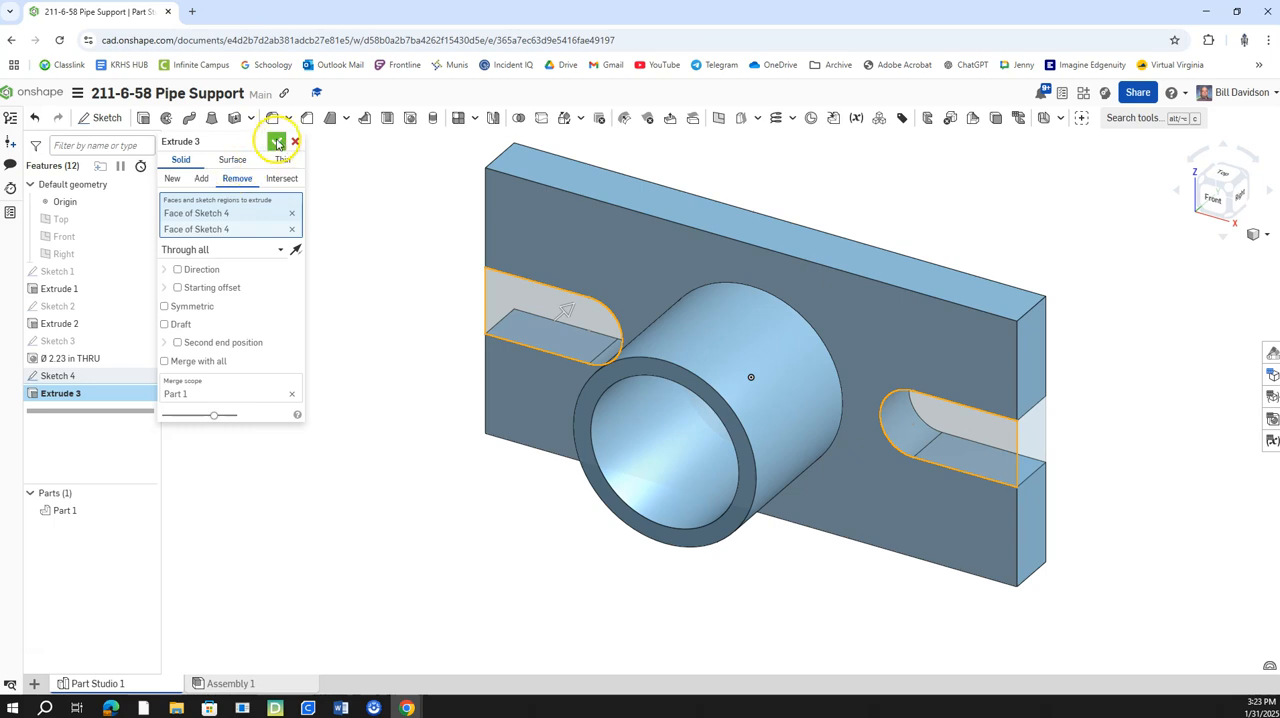
{"action": "left_click", "coordinate": [276, 141]}
Create a drawing of the part from the ANSI_B_INCH.dwt template with four views.
{"action": "middle_click_drag", "start_coordinate": [904, 256], "coordinate": [932, 223]}
{"action": "left_click", "coordinate": [680, 258]}
{"action": "right_click", "coordinate": [689, 269]}
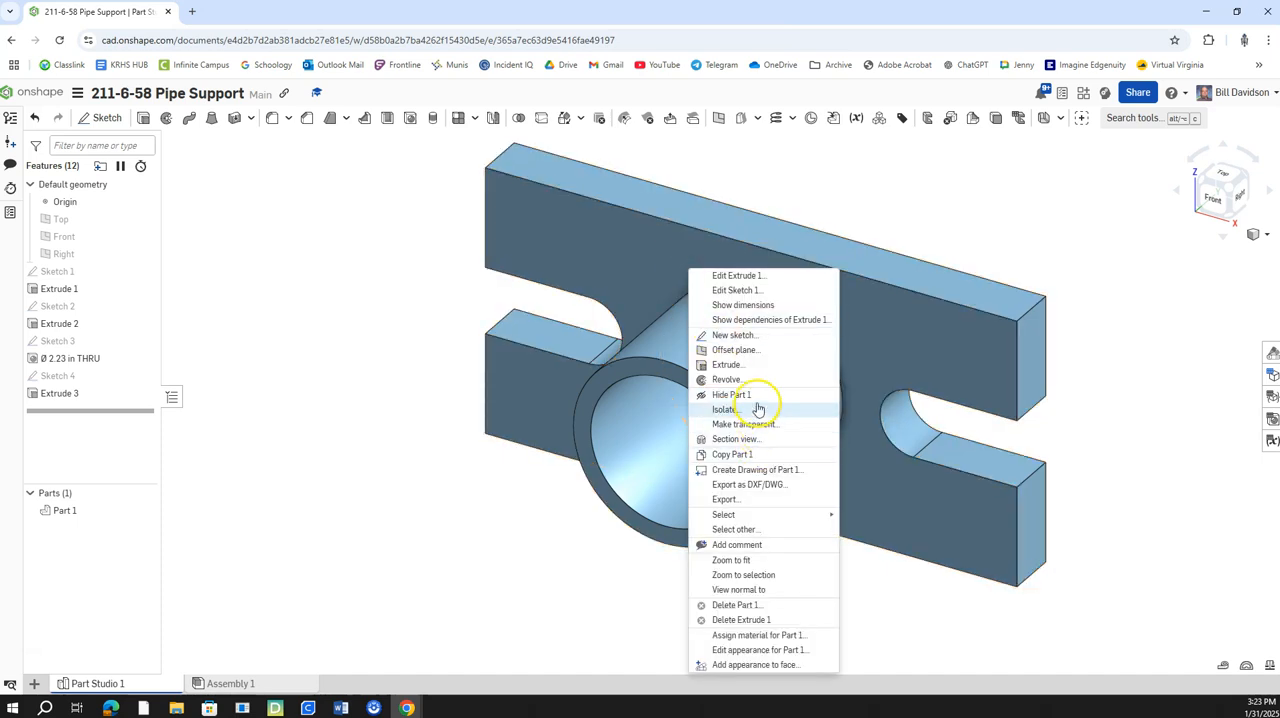
{"action": "left_click", "coordinate": [779, 472]}
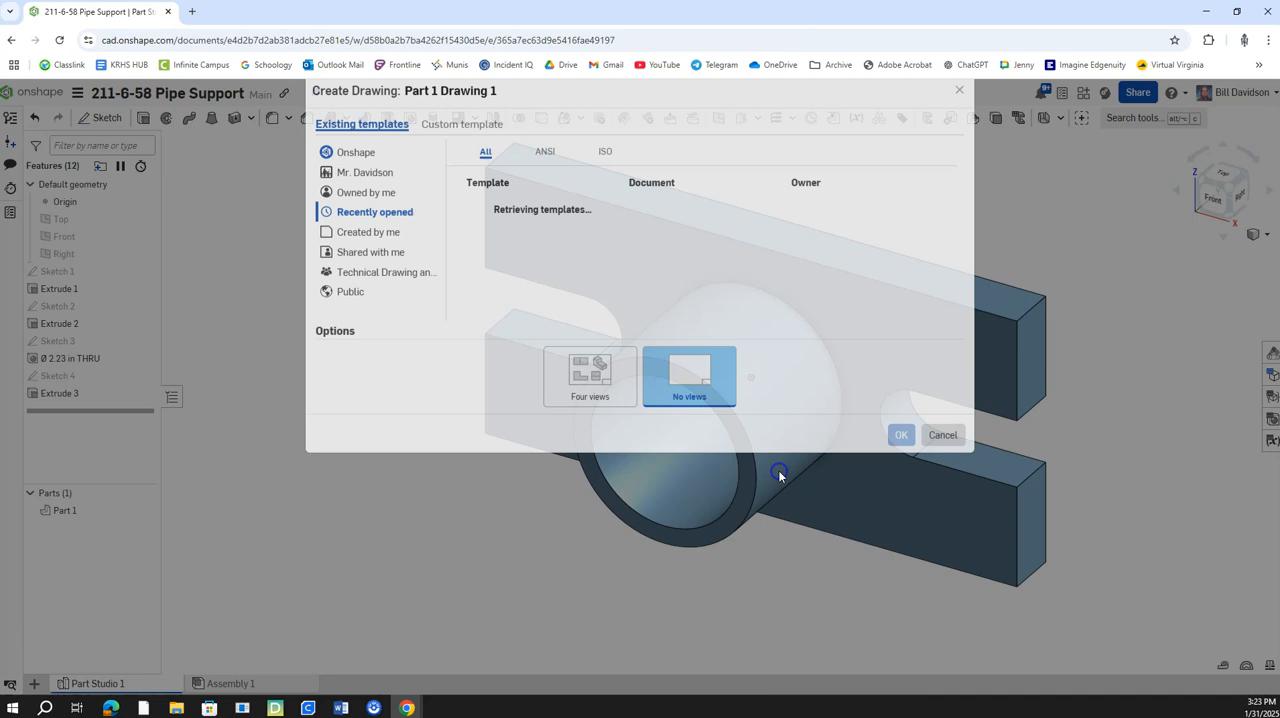
{"action": "left_click", "coordinate": [578, 395]}
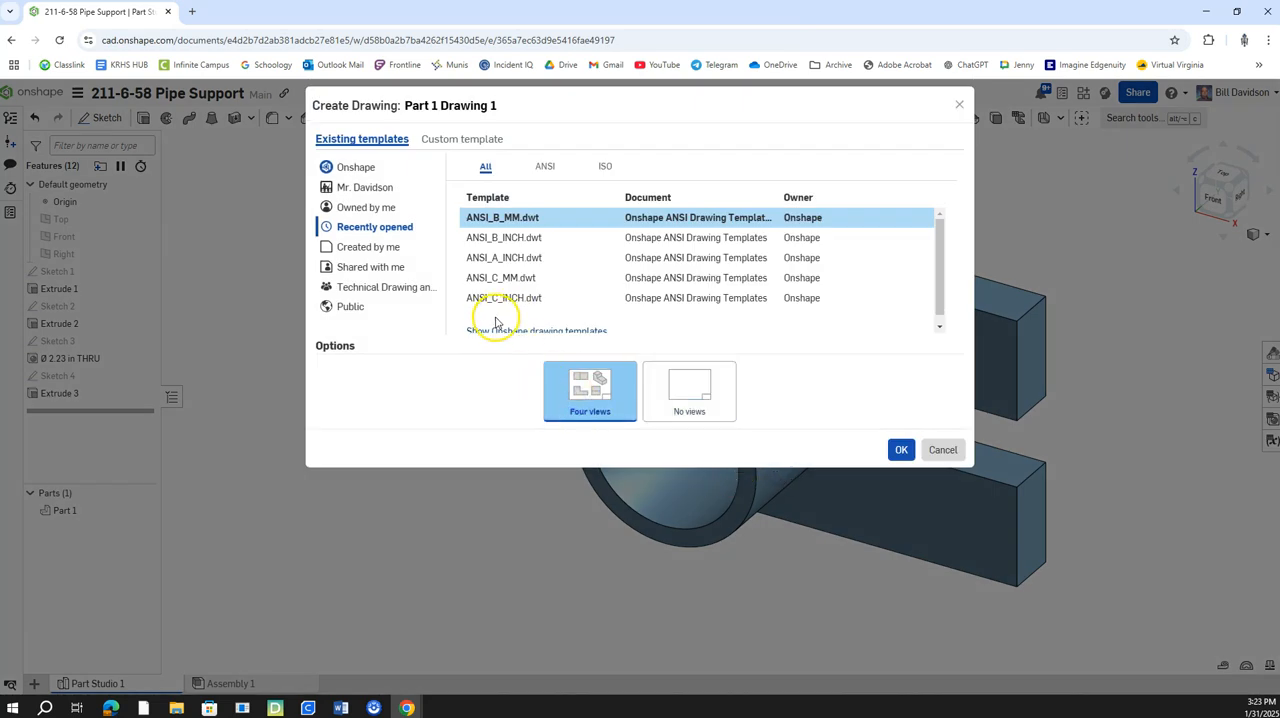
{"action": "left_click", "coordinate": [512, 238]}
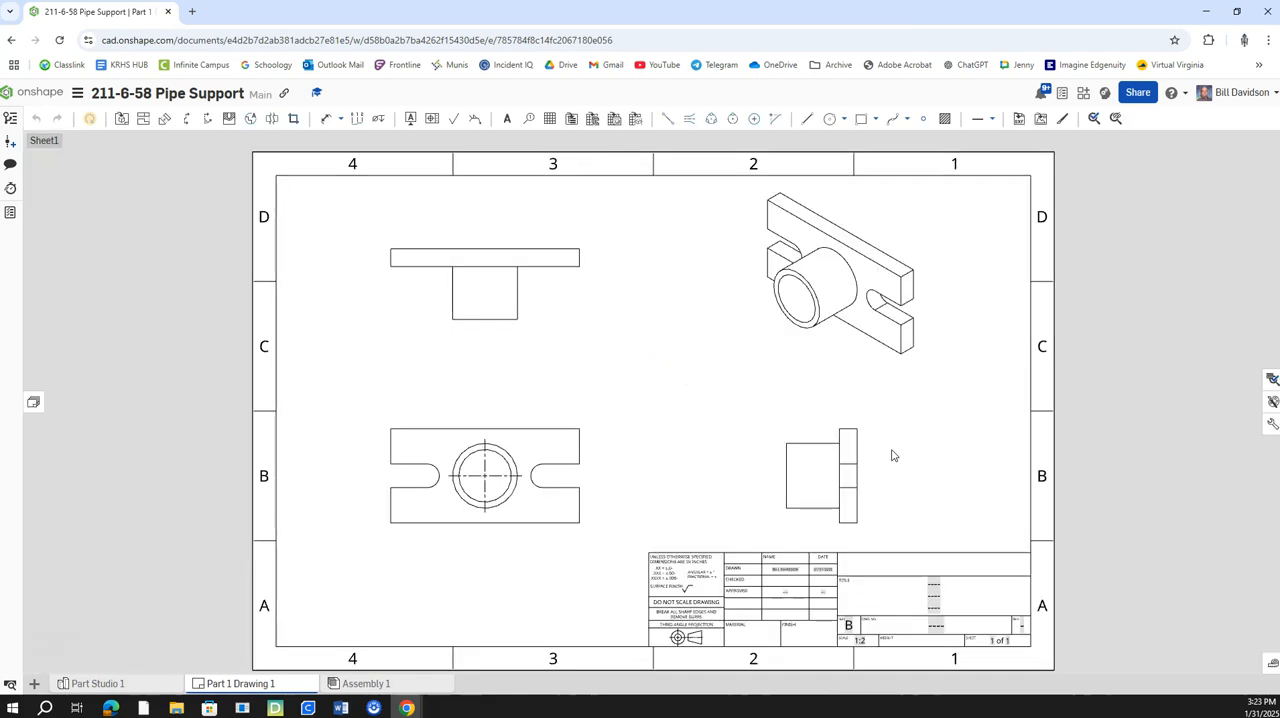
Show the hidden lines in the drawing's top view.
{"action": "right_click", "coordinate": [507, 300]}
{"action": "mouse_move", "coordinate": [588, 300]}
{"action": "left_click", "coordinate": [732, 292]}
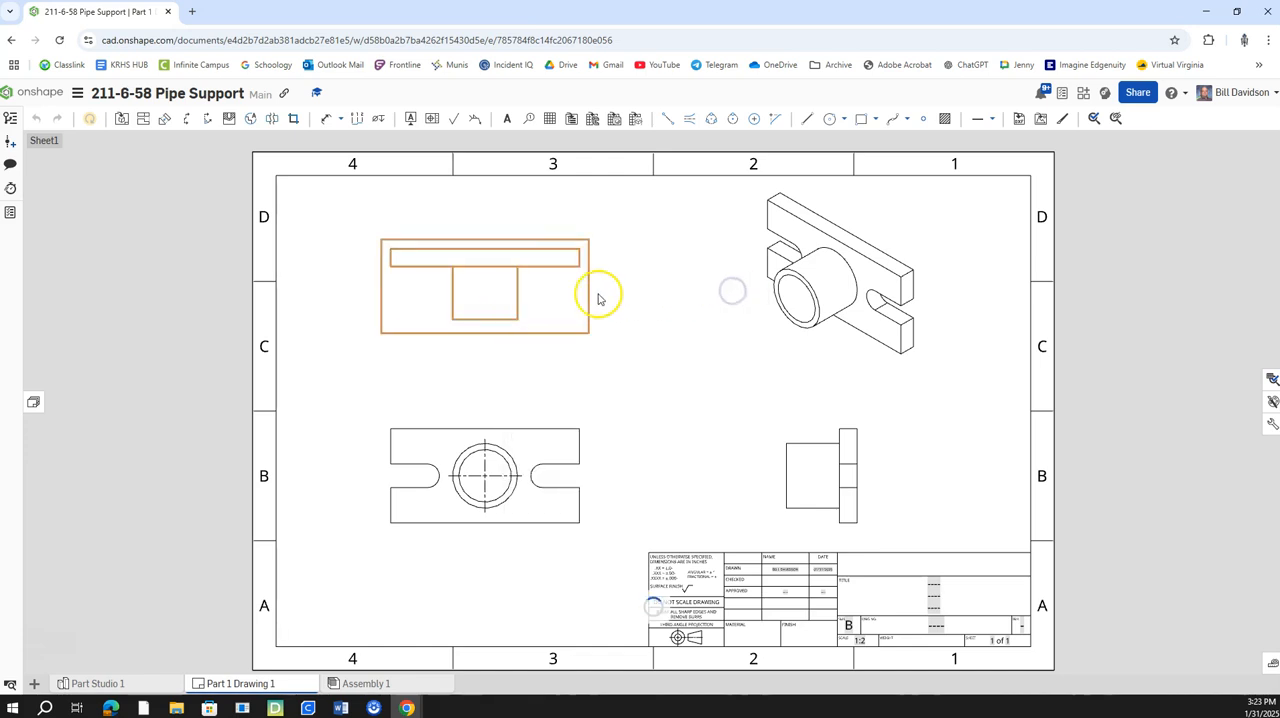
{"action": "right_click", "coordinate": [557, 300]}
{"action": "mouse_move", "coordinate": [600, 313]}
{"action": "left_click", "coordinate": [760, 314]}
{"action": "left_click", "coordinate": [686, 398]}
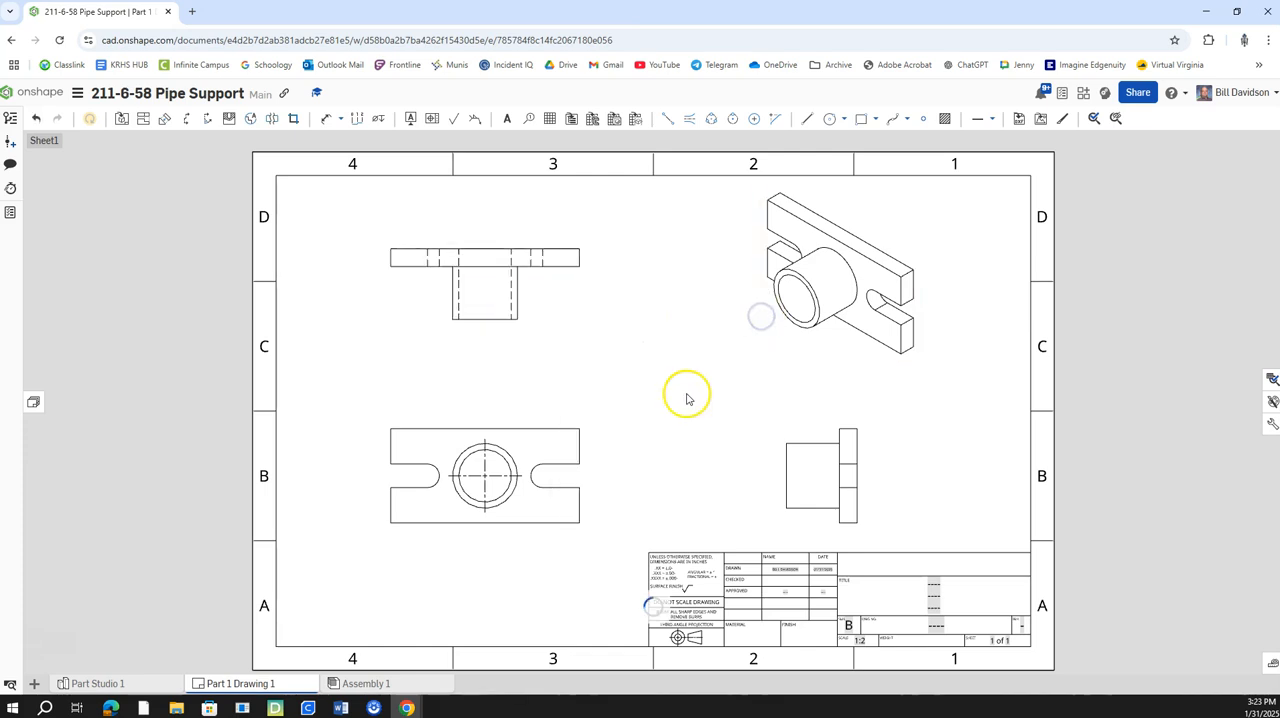
Show the hidden lines in the front view and set its tangent edges to Hidden.
{"action": "right_click", "coordinate": [546, 419]}
{"action": "mouse_move", "coordinate": [620, 427]}
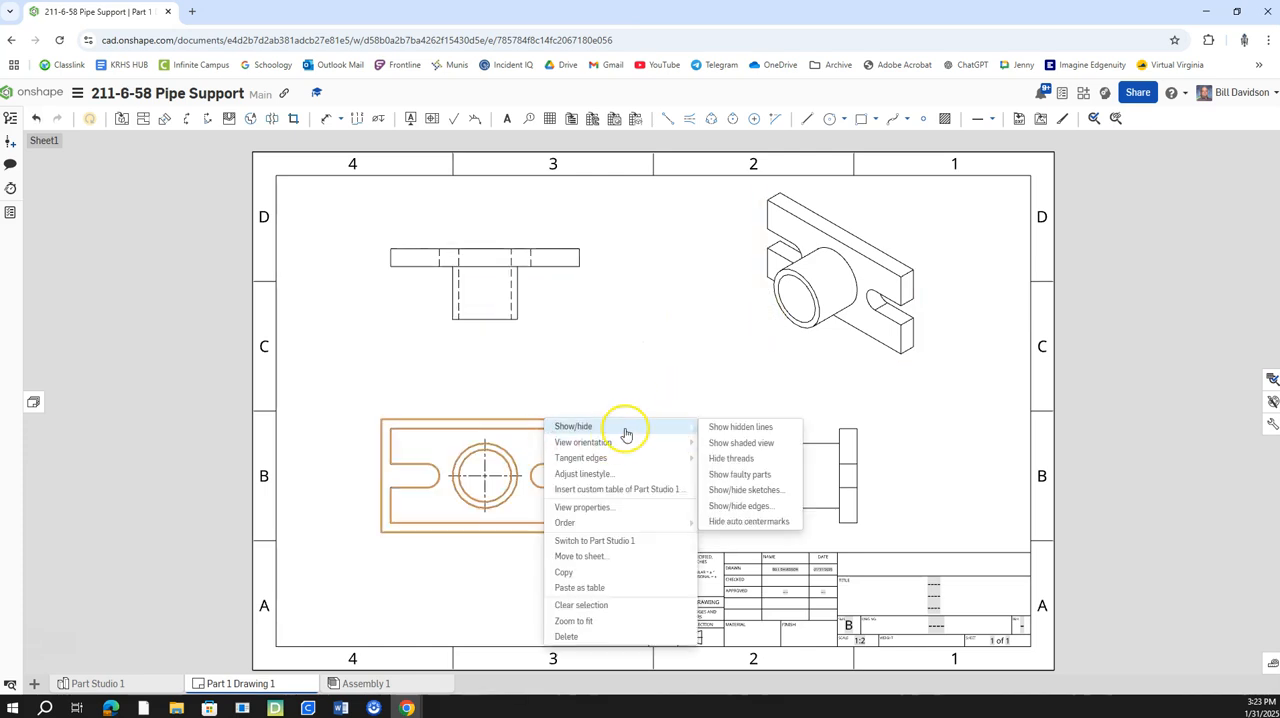
{"action": "left_click", "coordinate": [732, 428]}
{"action": "right_click", "coordinate": [546, 430]}
{"action": "mouse_move", "coordinate": [609, 470]}
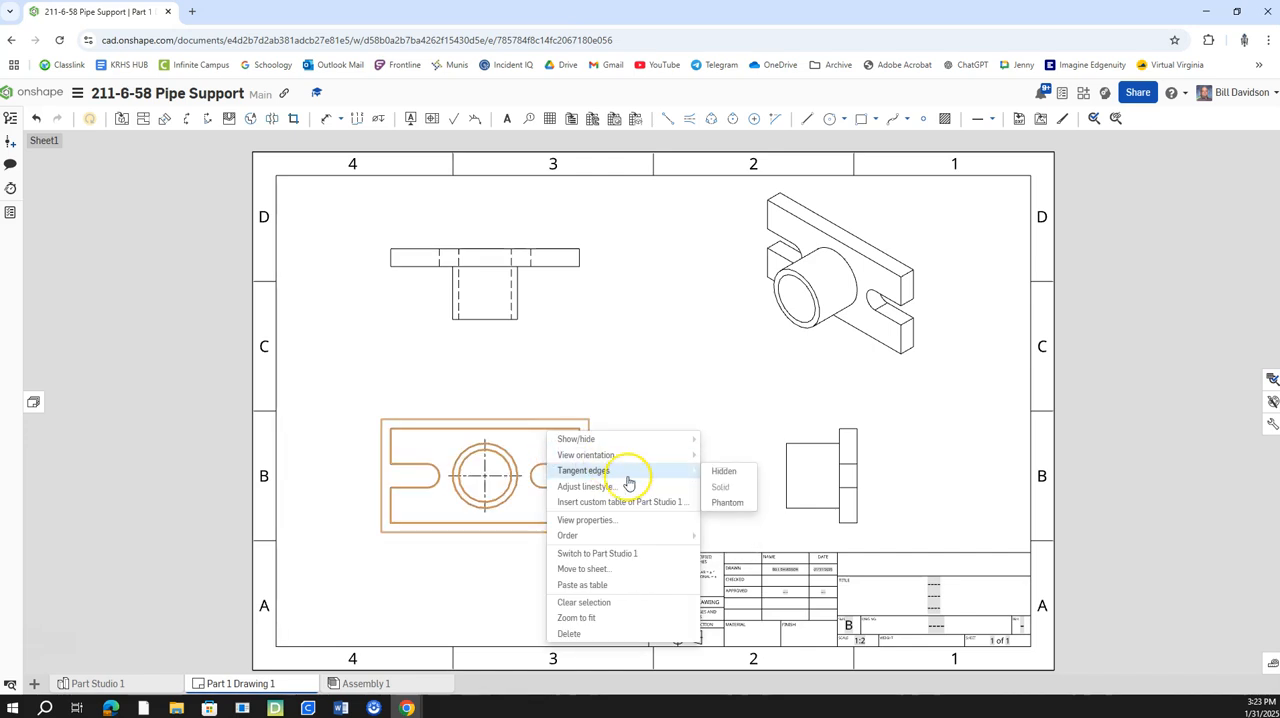
{"action": "left_click", "coordinate": [723, 471]}
Show the hidden lines in the drawing's side view.
{"action": "right_click", "coordinate": [808, 478]}
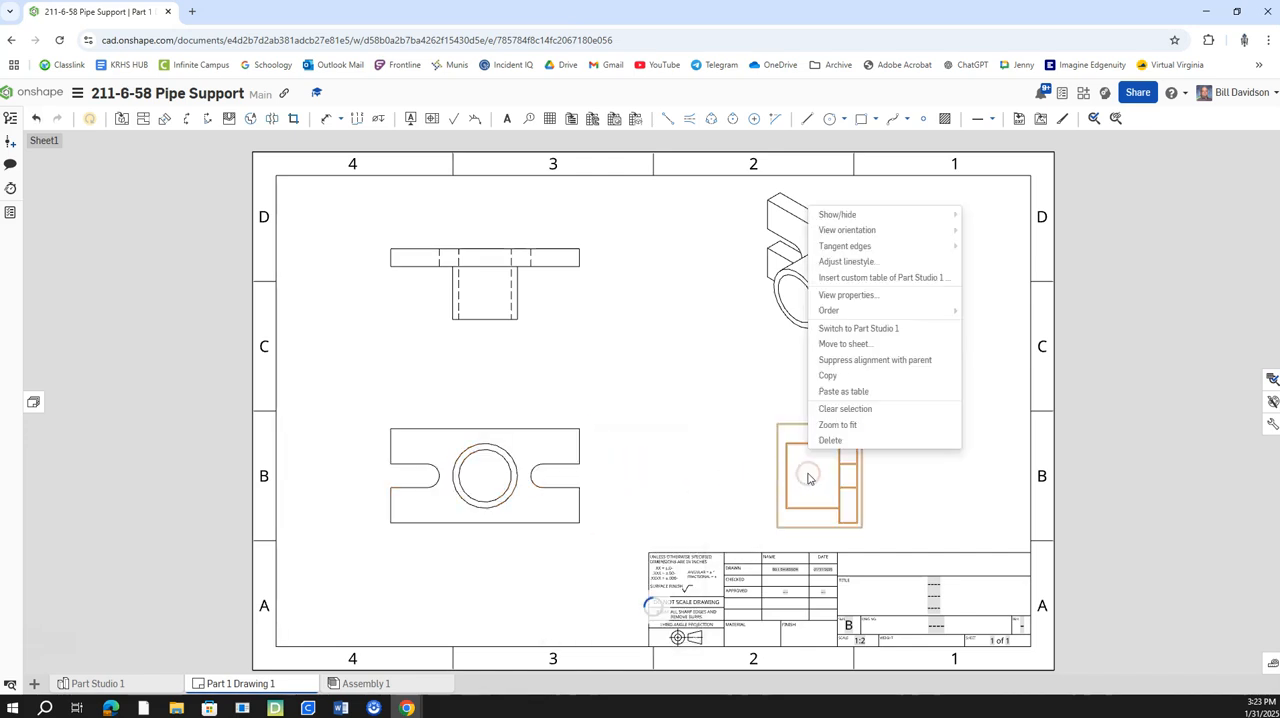
{"action": "mouse_move", "coordinate": [871, 214]}
{"action": "left_click", "coordinate": [978, 214]}
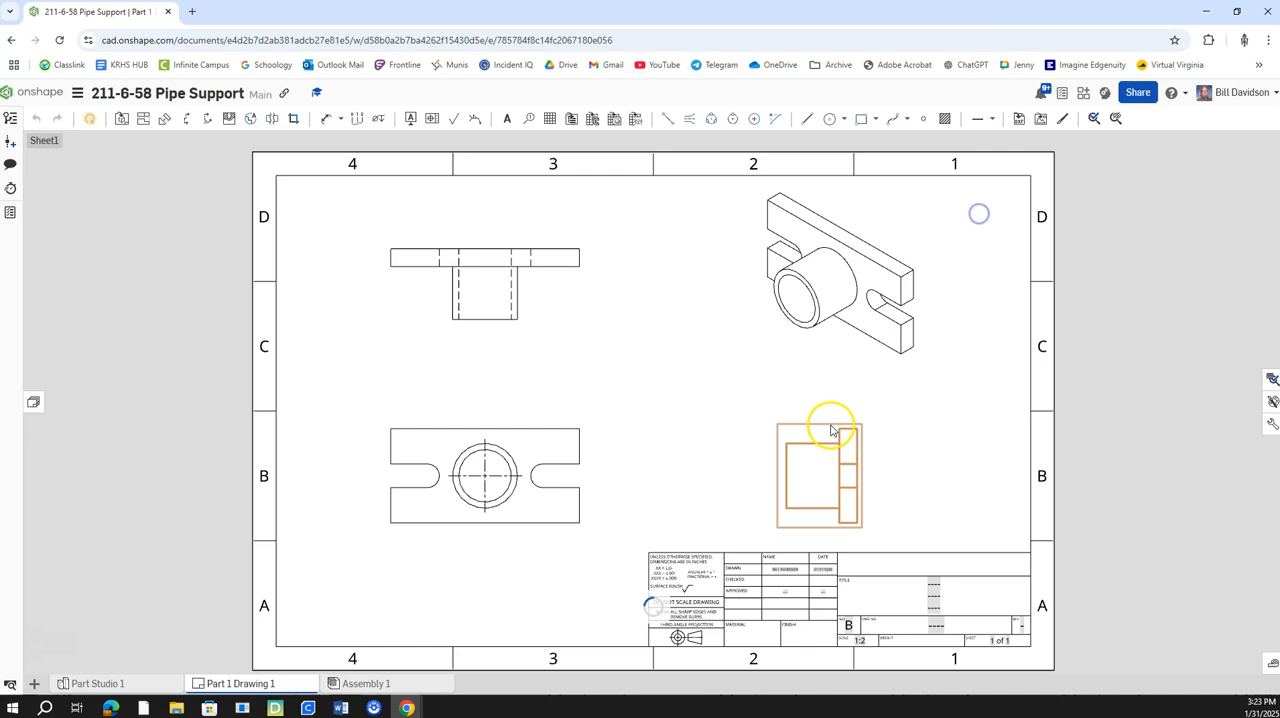
Set the side view's tangent edges to Hidden and move the isometric view farther toward the sheet's right border.
{"action": "right_click", "coordinate": [818, 460]}
{"action": "mouse_move", "coordinate": [870, 484]}
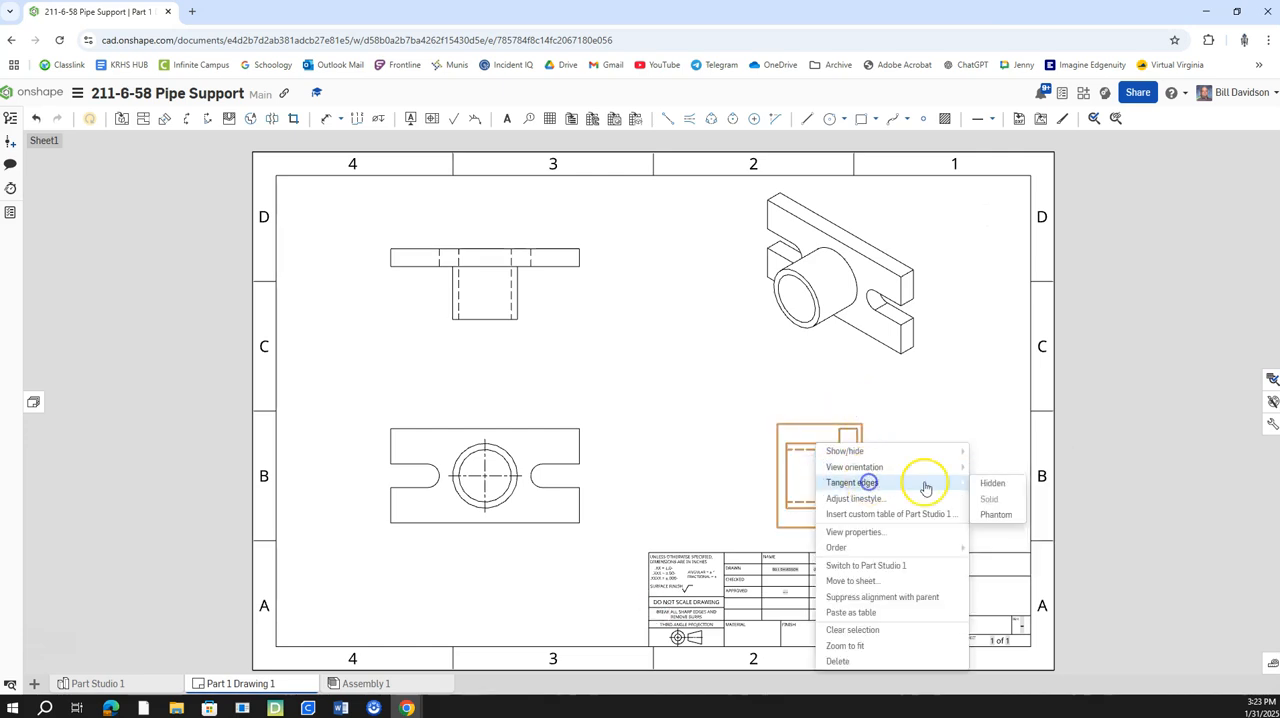
{"action": "left_click", "coordinate": [992, 483]}
{"action": "left_click_drag", "start_coordinate": [920, 247], "coordinate": [1014, 251]}
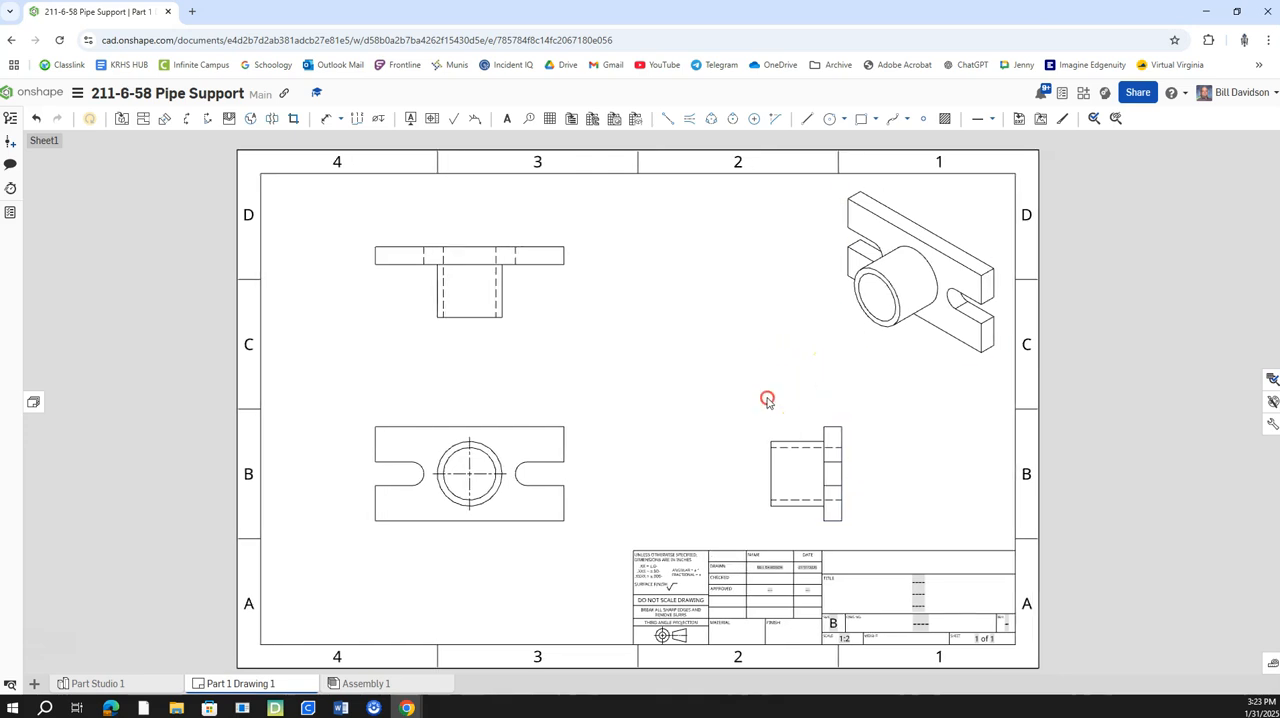
Add centerlines for the bore and slots in the top view and the bore in the side view, plus centermarks on both front-view slot arcs.
{"action": "left_click", "coordinate": [493, 281]}
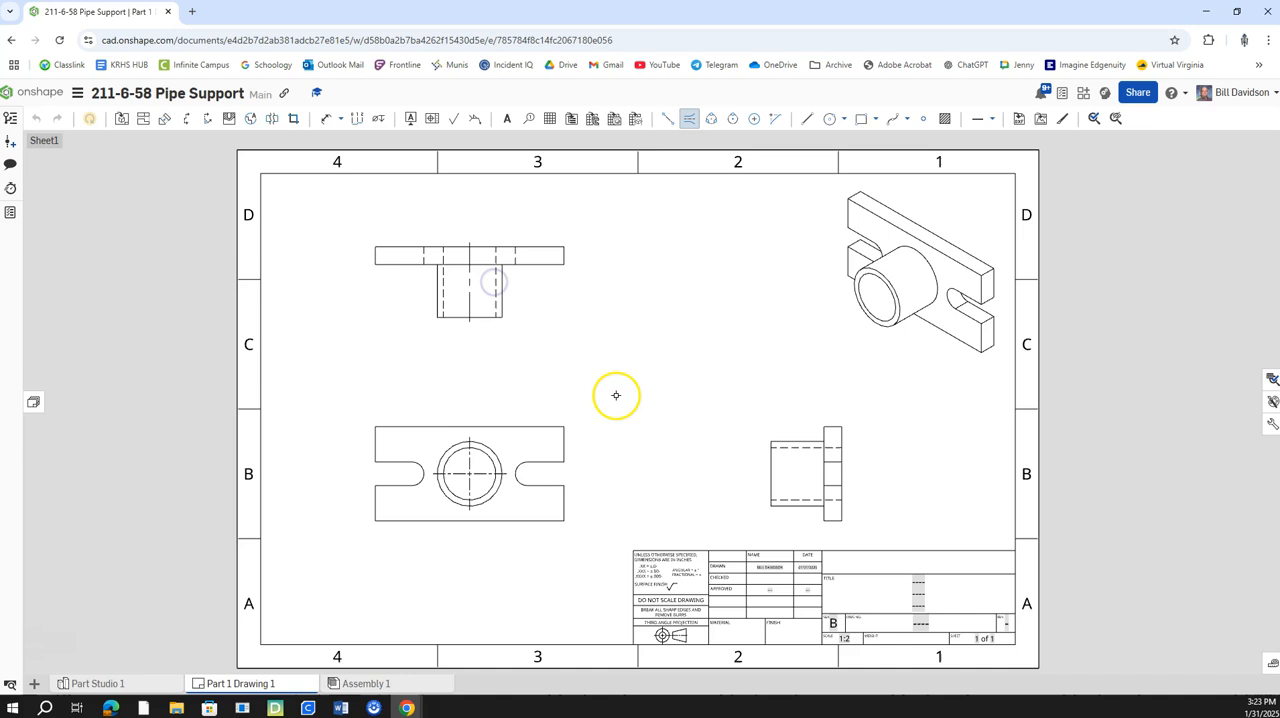
{"action": "left_click", "coordinate": [520, 476]}
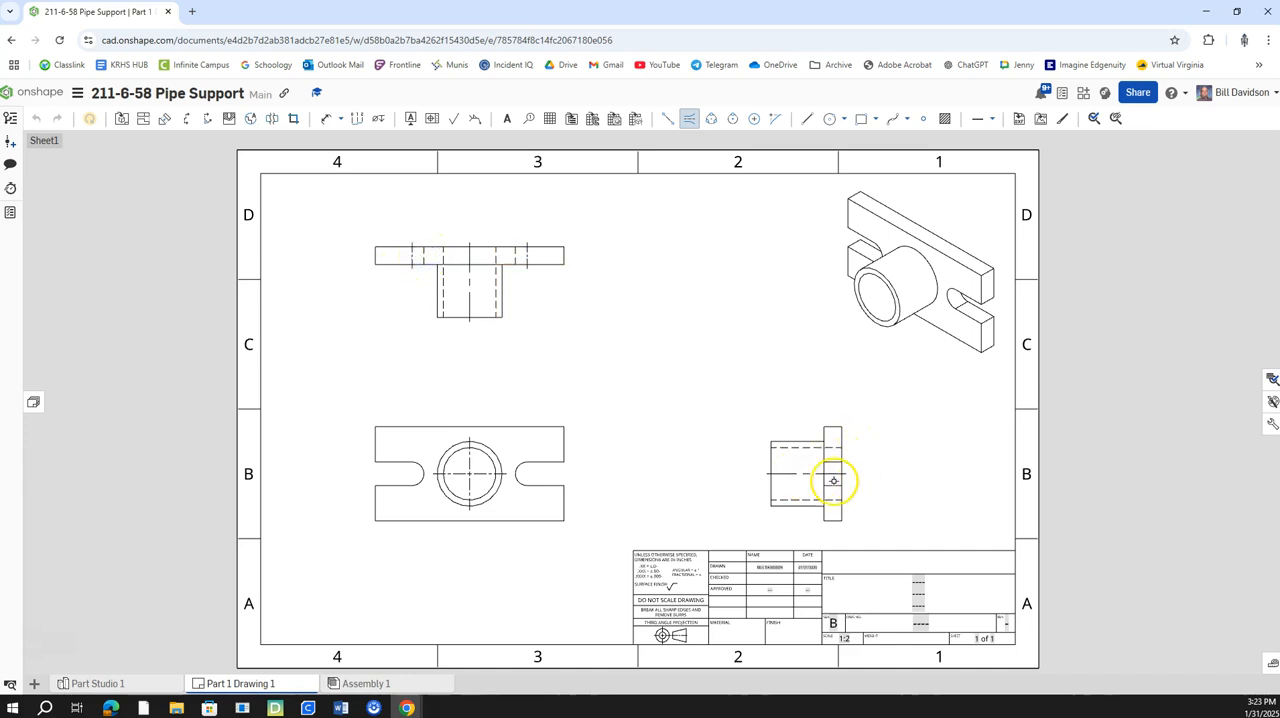
{"action": "left_click", "coordinate": [754, 119]}
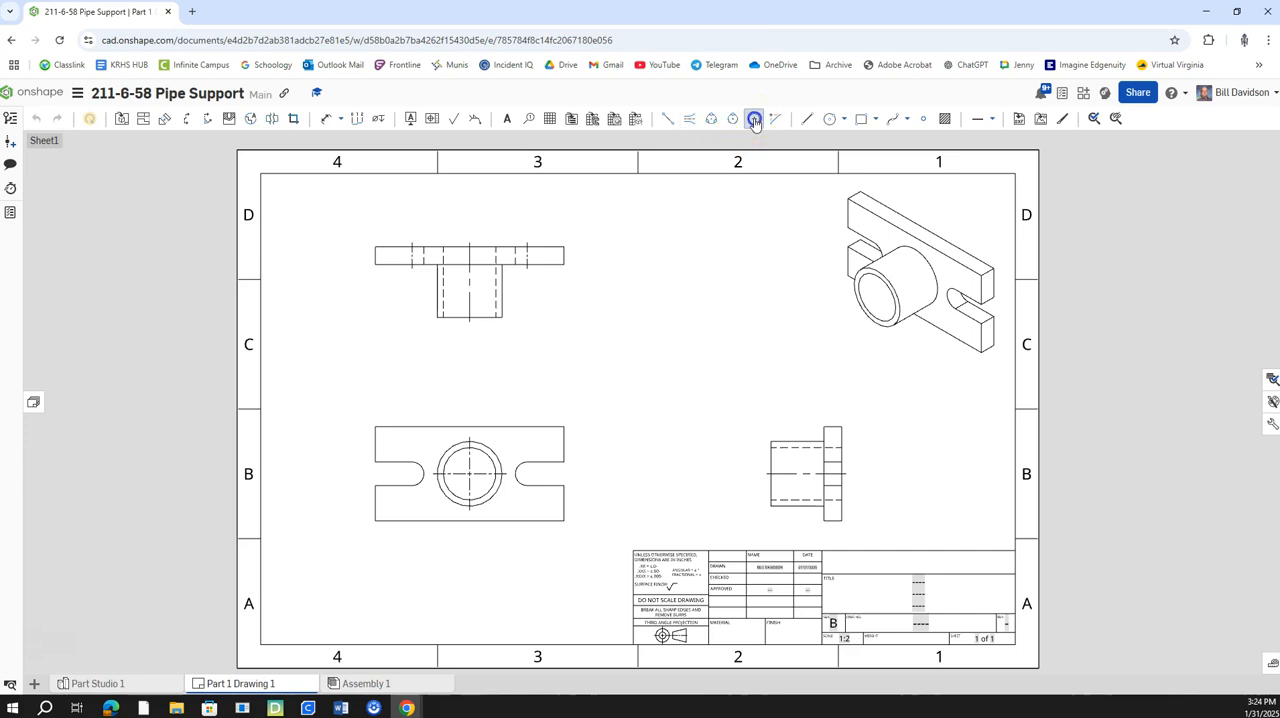
{"action": "left_click", "coordinate": [520, 467]}
{"action": "left_click", "coordinate": [421, 468]}
Add a hole callout to the pipe's bore in the front view, with its text below the plate.
{"action": "middle_click_drag", "start_coordinate": [721, 399], "coordinate": [806, 400]}
{"action": "scroll", "coordinate": [717, 464], "scroll_direction": "up", "scroll_amount": 2}
{"action": "middle_click_drag", "start_coordinate": [696, 446], "coordinate": [789, 449]}
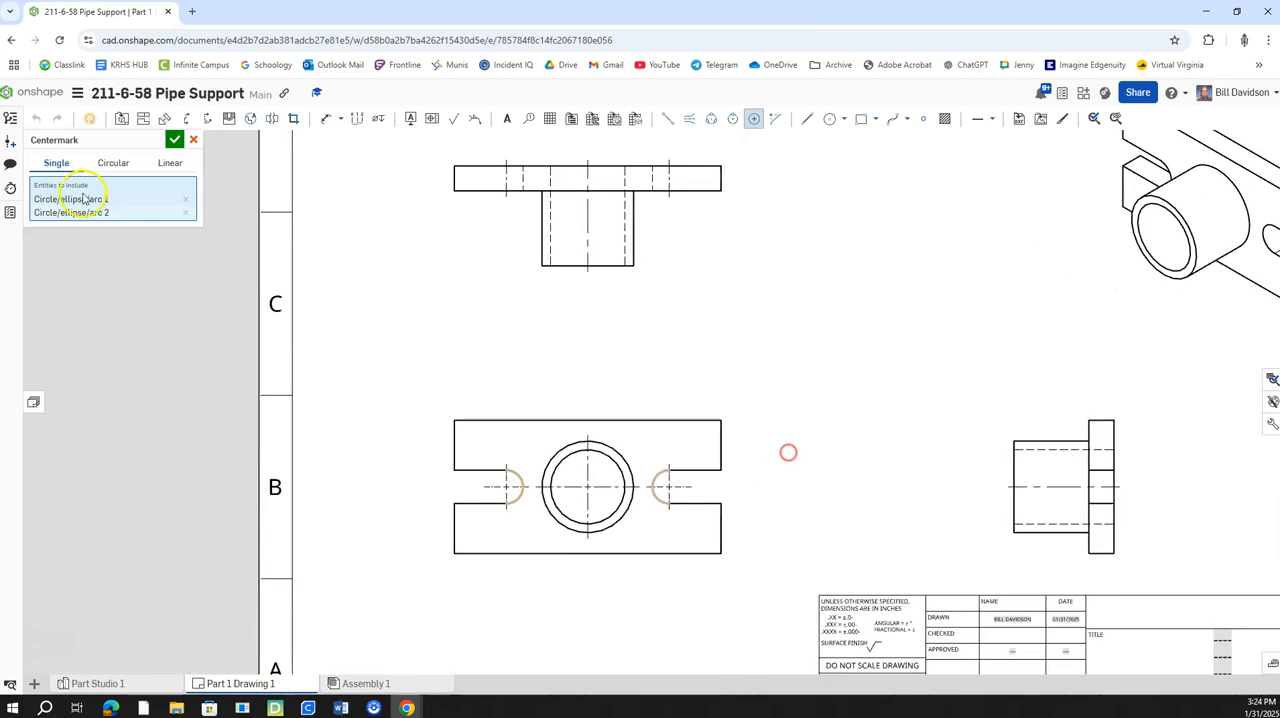
{"action": "left_click", "coordinate": [327, 120]}
{"action": "left_click", "coordinate": [379, 120]}
{"action": "left_click_drag", "start_coordinate": [607, 515], "coordinate": [661, 599]}
{"action": "left_click", "coordinate": [548, 525]}
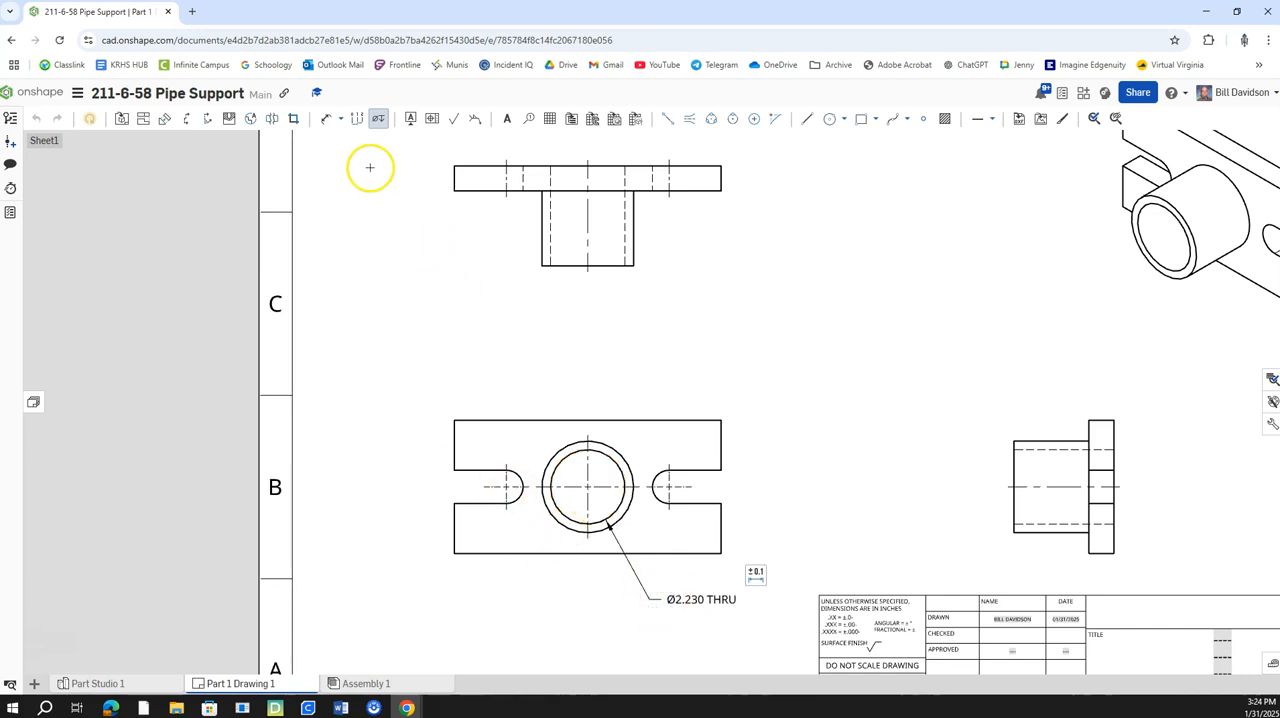
Dimension the pipe's outer diameter in the front view, placing the text below the plate opposite the bore callout.
{"action": "left_click", "coordinate": [326, 118]}
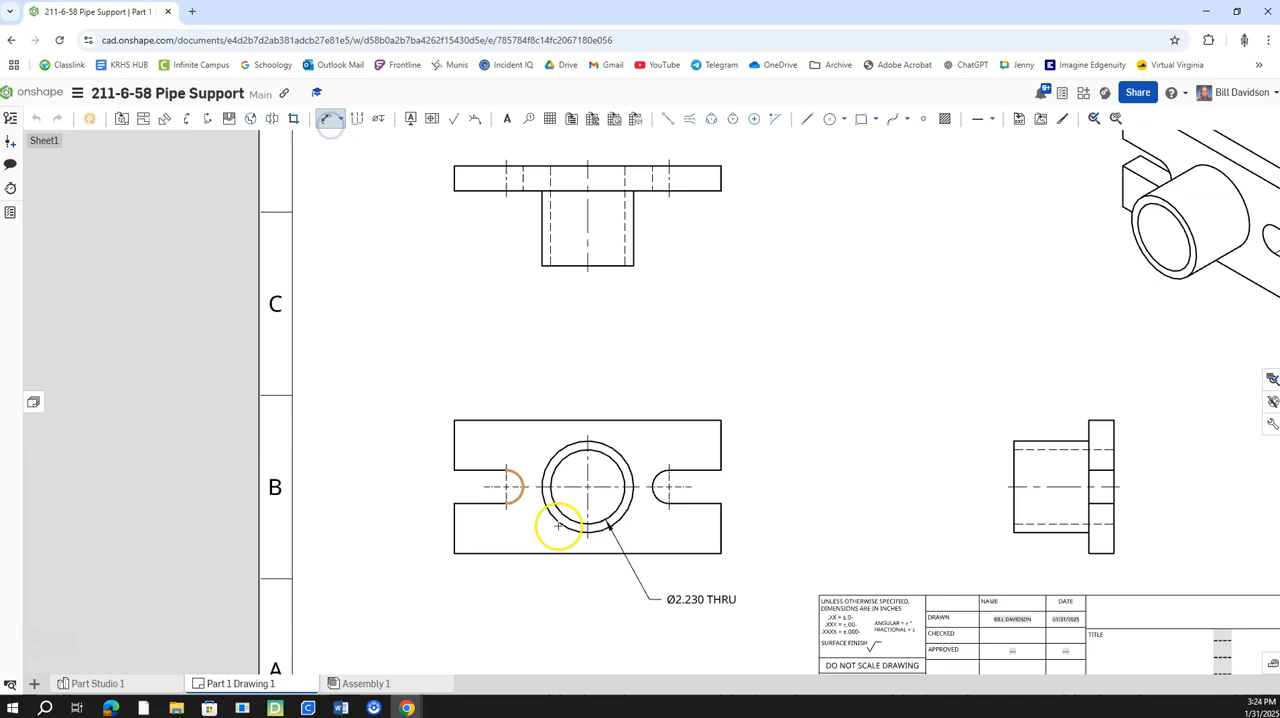
{"action": "left_click", "coordinate": [559, 525]}
{"action": "left_click", "coordinate": [529, 599]}
Set the drawing's primary dimension precision to two decimal places (0.12).
{"action": "left_click", "coordinate": [1272, 426]}
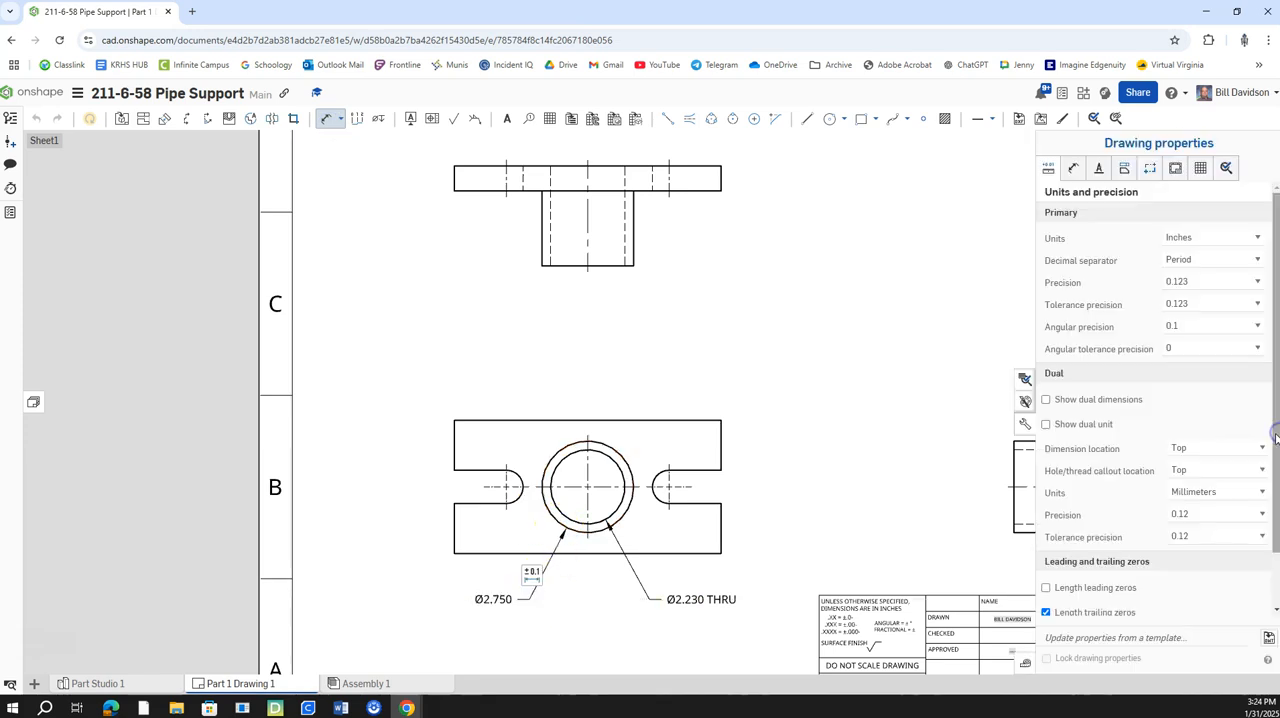
{"action": "left_click", "coordinate": [1176, 282]}
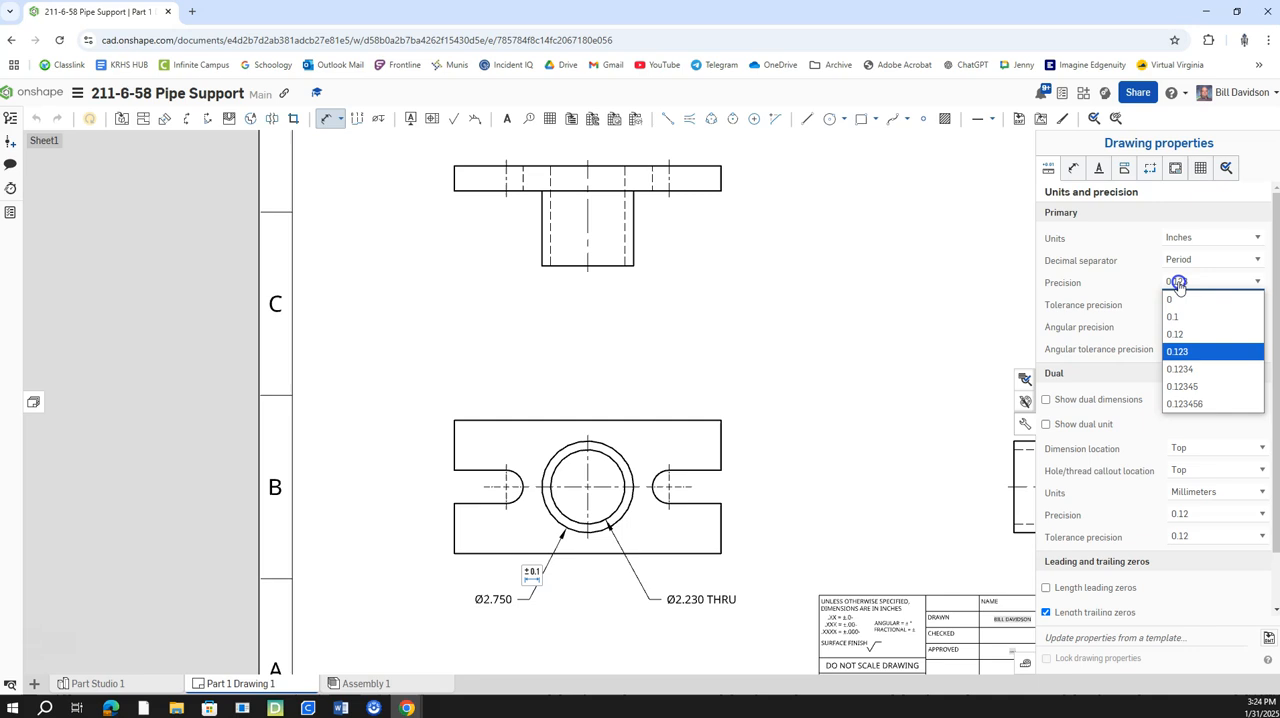
{"action": "left_click", "coordinate": [1178, 351]}
{"action": "left_click", "coordinate": [1195, 282]}
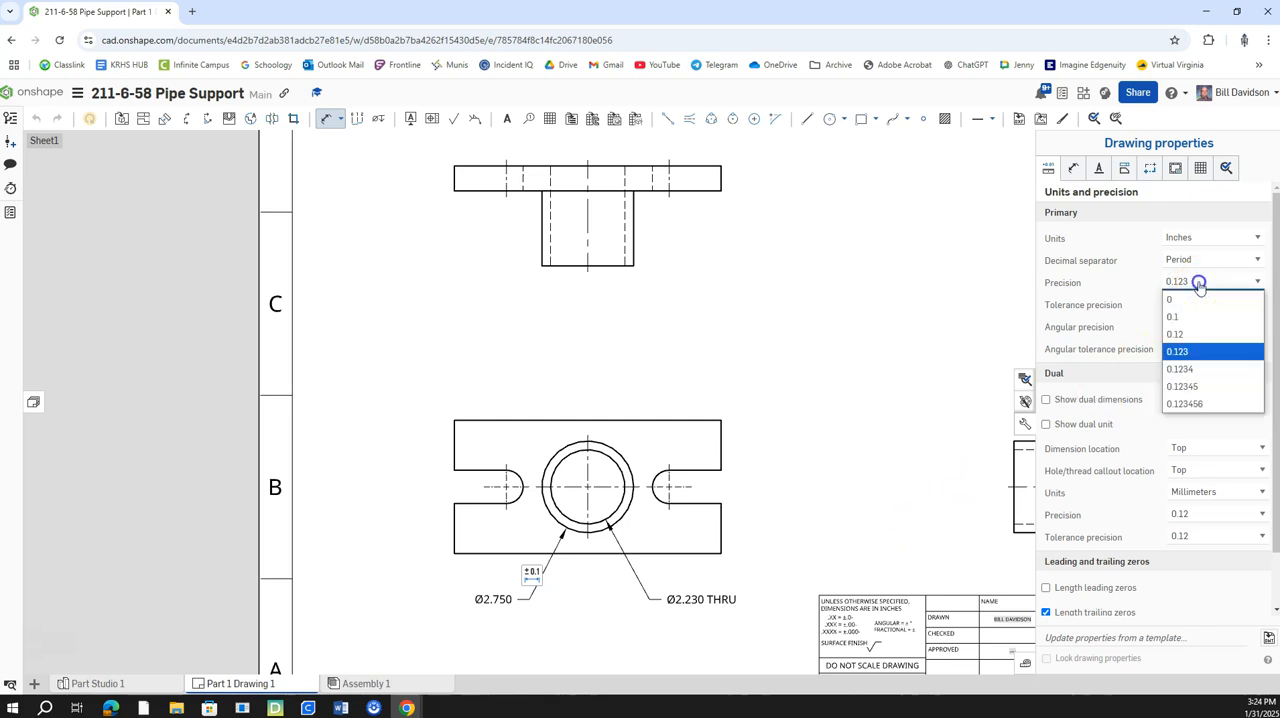
{"action": "left_click", "coordinate": [1172, 332]}
{"action": "left_click", "coordinate": [1026, 433]}
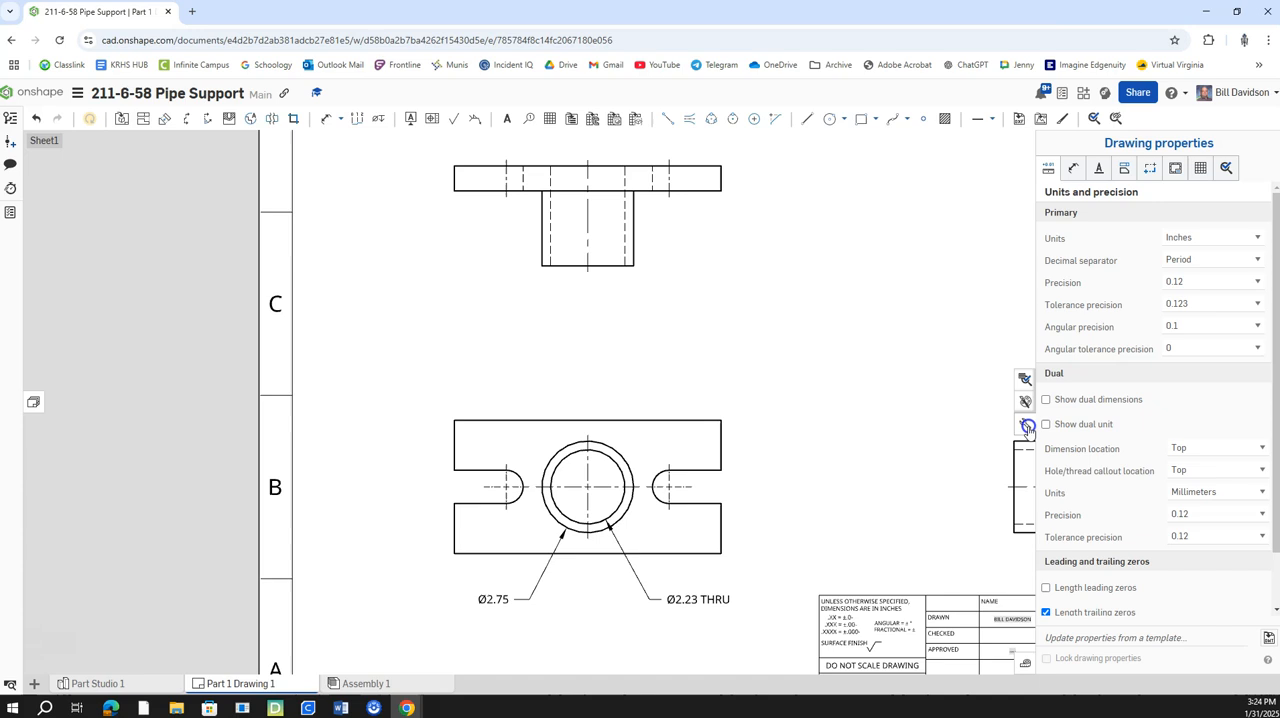
Dimension the distance between the two slot centers above the front view and the right slot's opening width beside the plate.
{"action": "right_click_drag", "start_coordinate": [820, 497], "coordinate": [883, 500]}
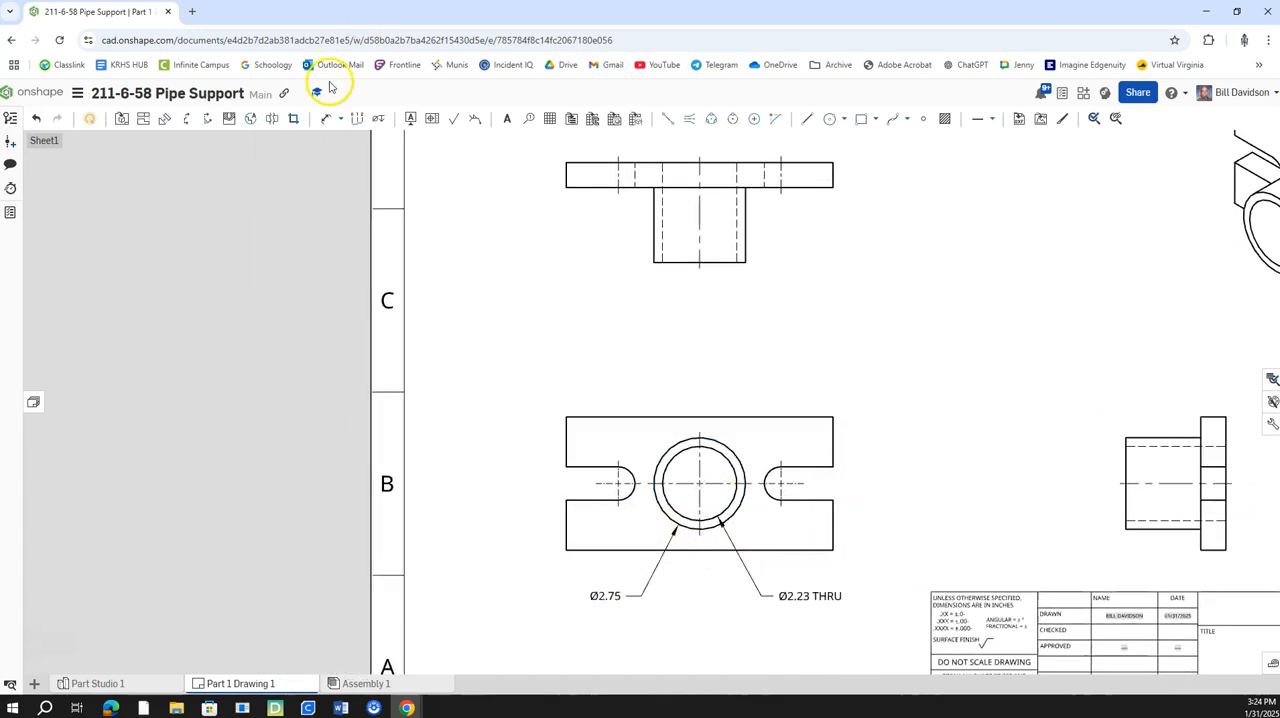
{"action": "left_click", "coordinate": [327, 124]}
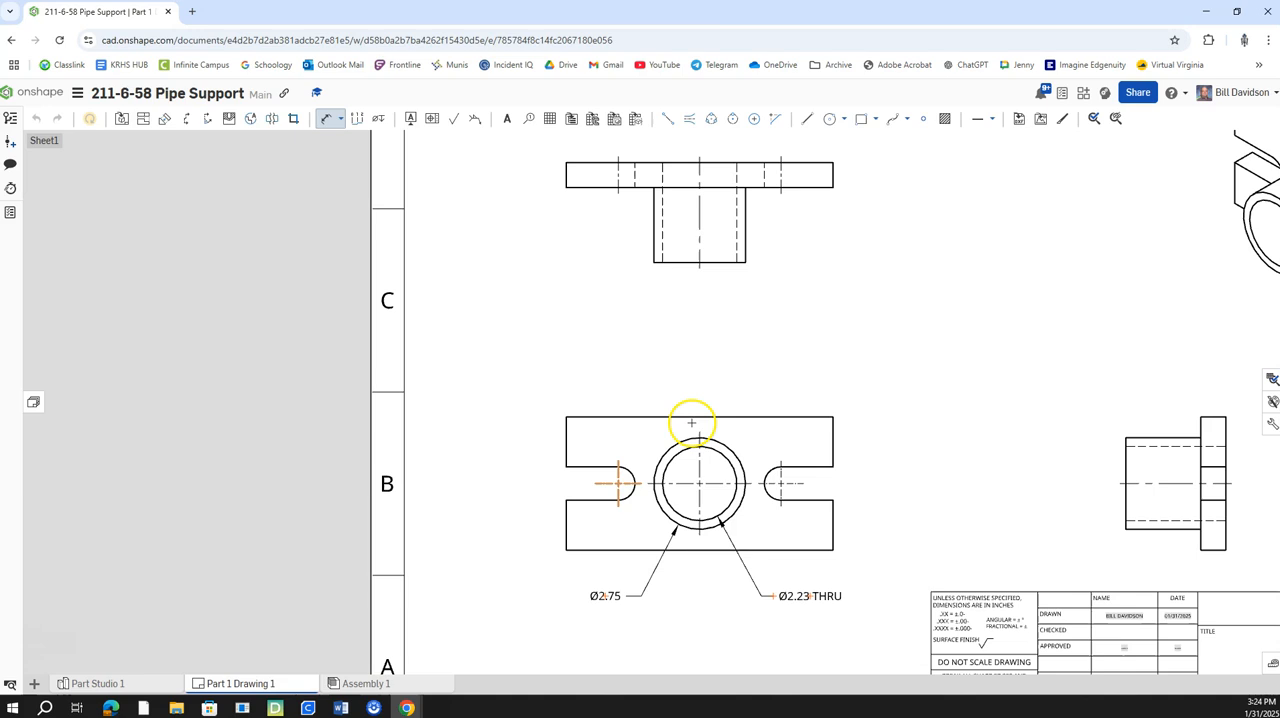
{"action": "scroll", "coordinate": [740, 495], "scroll_direction": "up", "scroll_amount": 5}
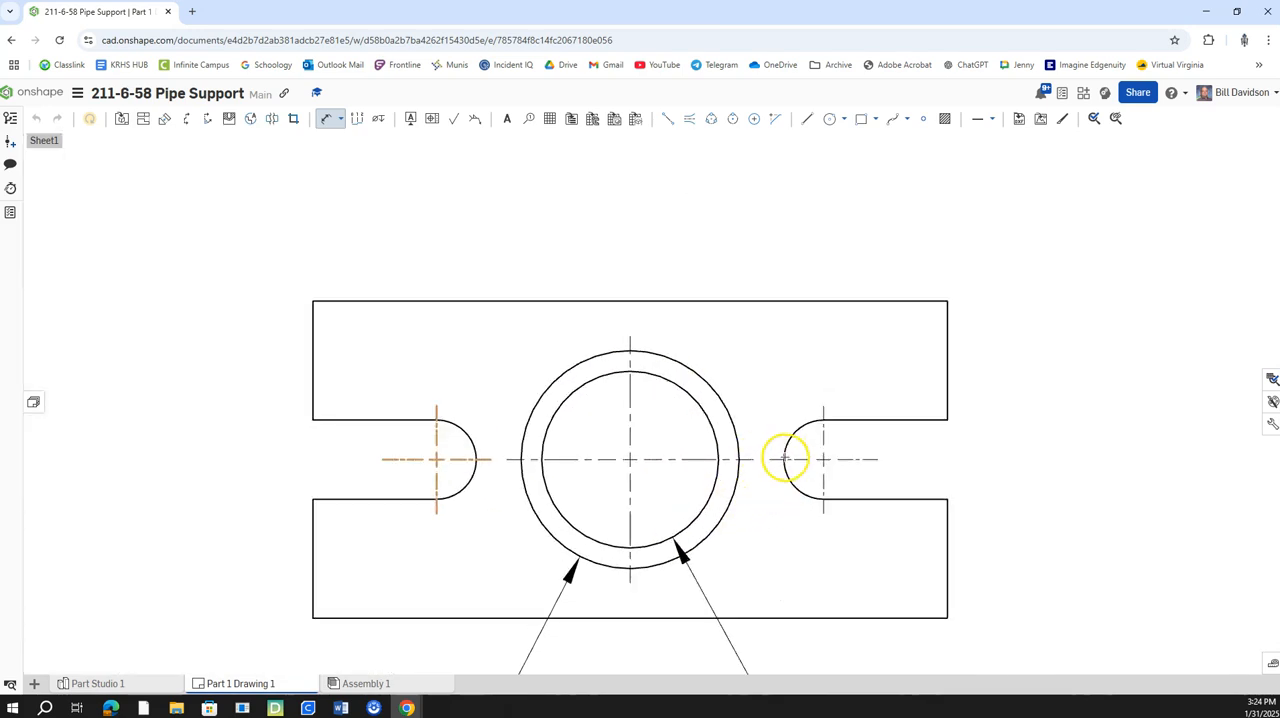
{"action": "key", "text": "Escape"}
{"action": "left_click", "coordinate": [331, 122]}
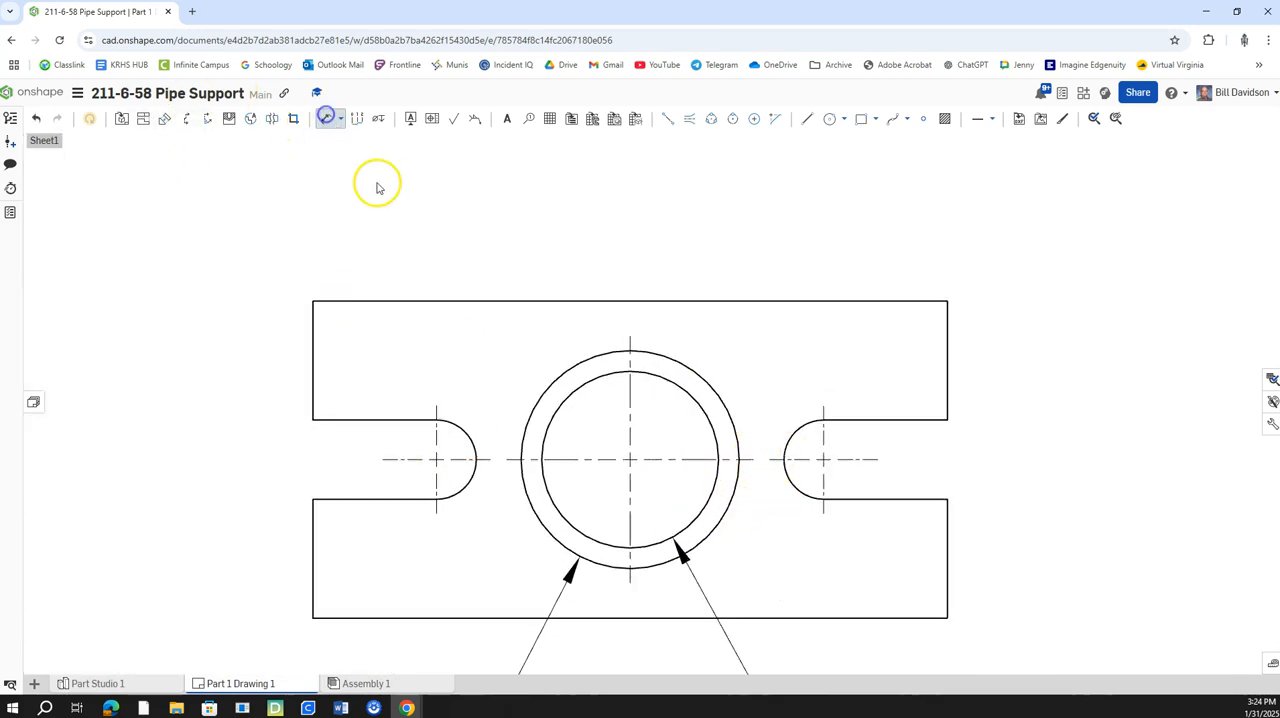
{"action": "left_click", "coordinate": [471, 452]}
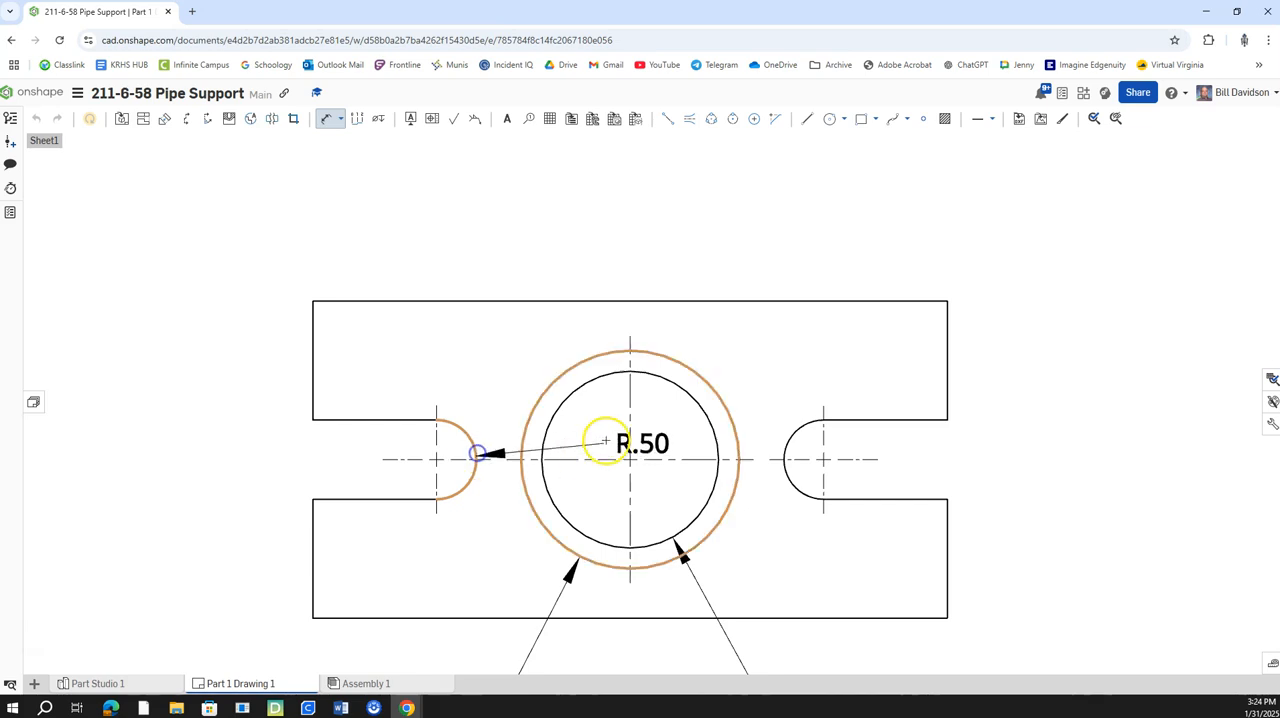
{"action": "left_click", "coordinate": [785, 452]}
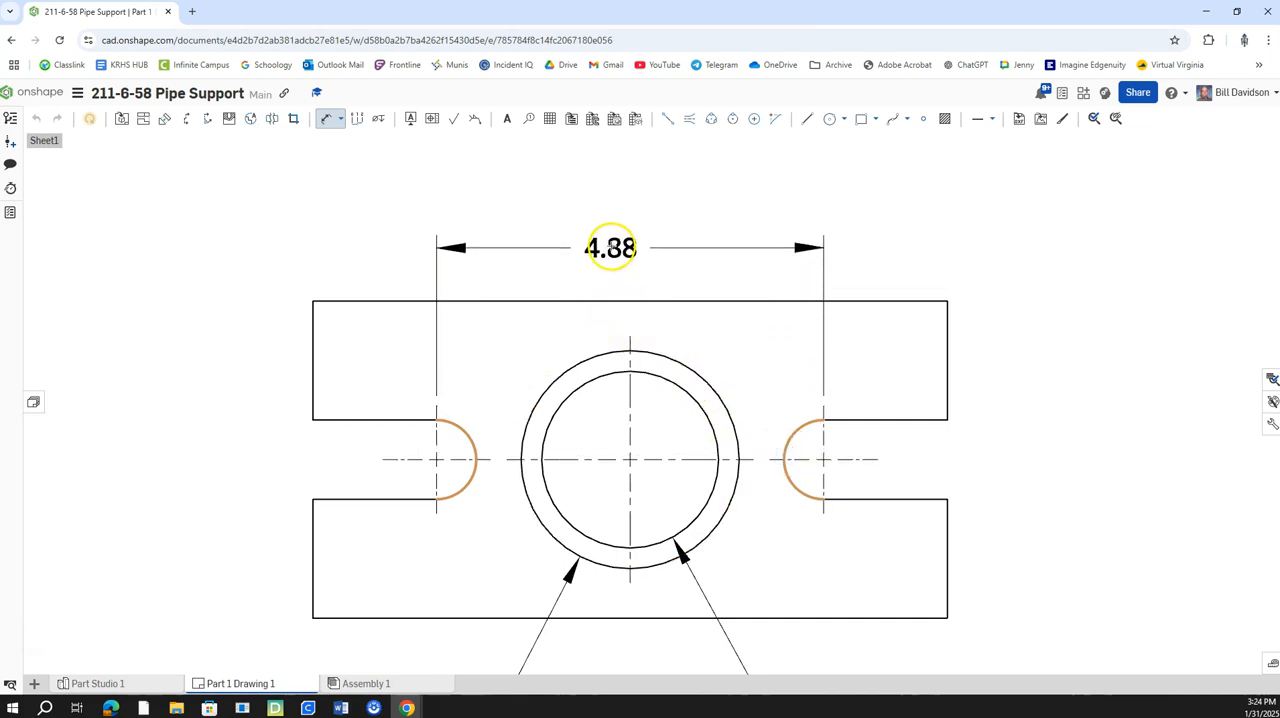
{"action": "left_click", "coordinate": [621, 229]}
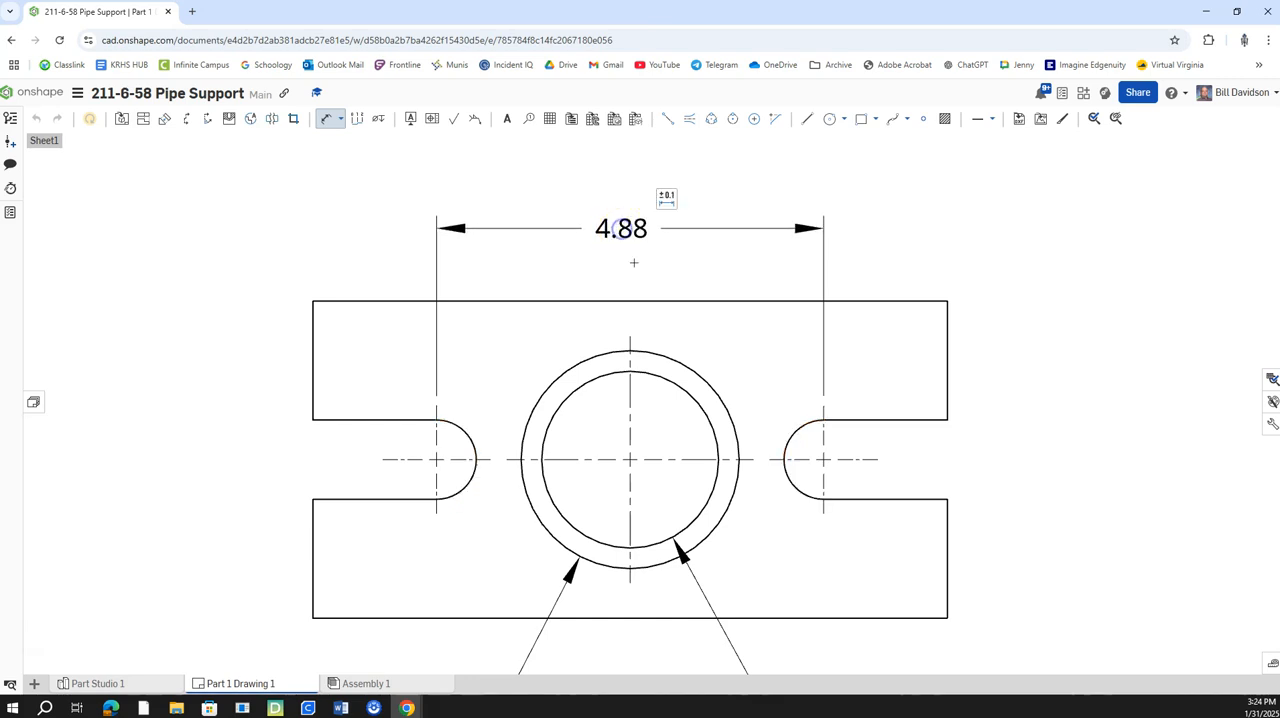
{"action": "left_click", "coordinate": [947, 499]}
{"action": "left_click", "coordinate": [1039, 459]}
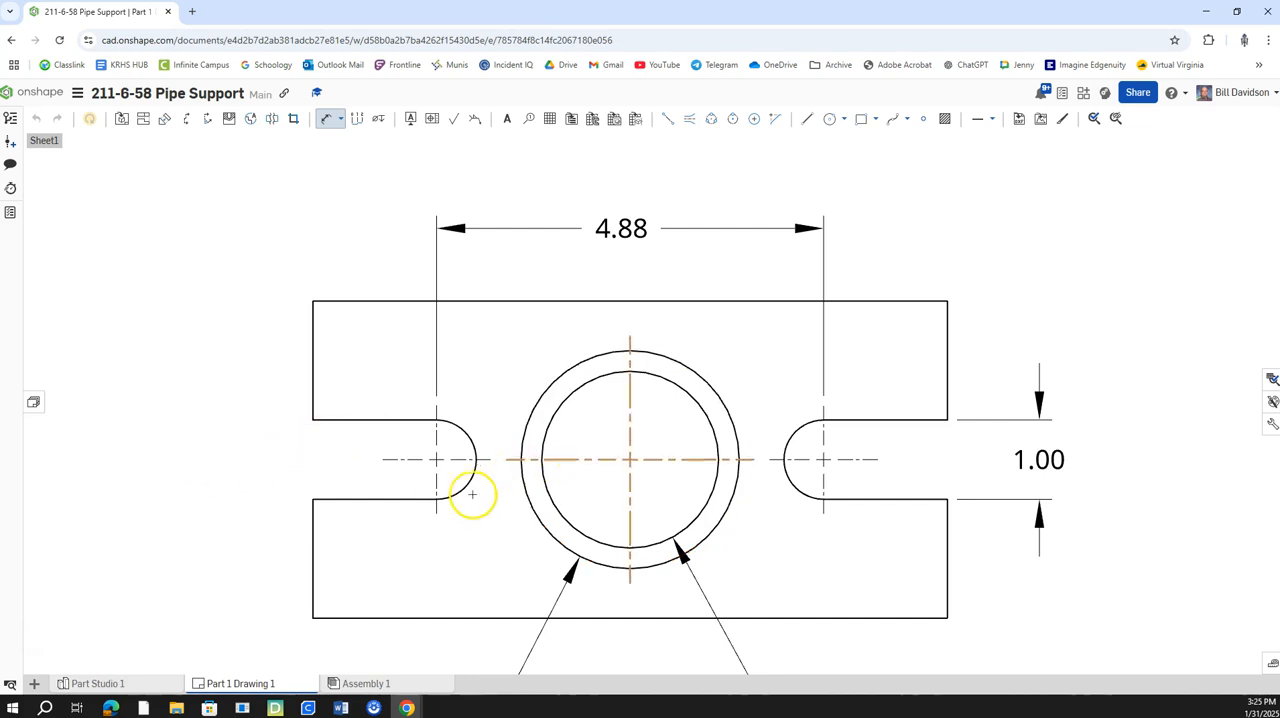
Dimension the plate's overall length above the slot spacing and its overall height beside the front view.
{"action": "scroll", "coordinate": [500, 482], "scroll_direction": "down", "scroll_amount": 3}
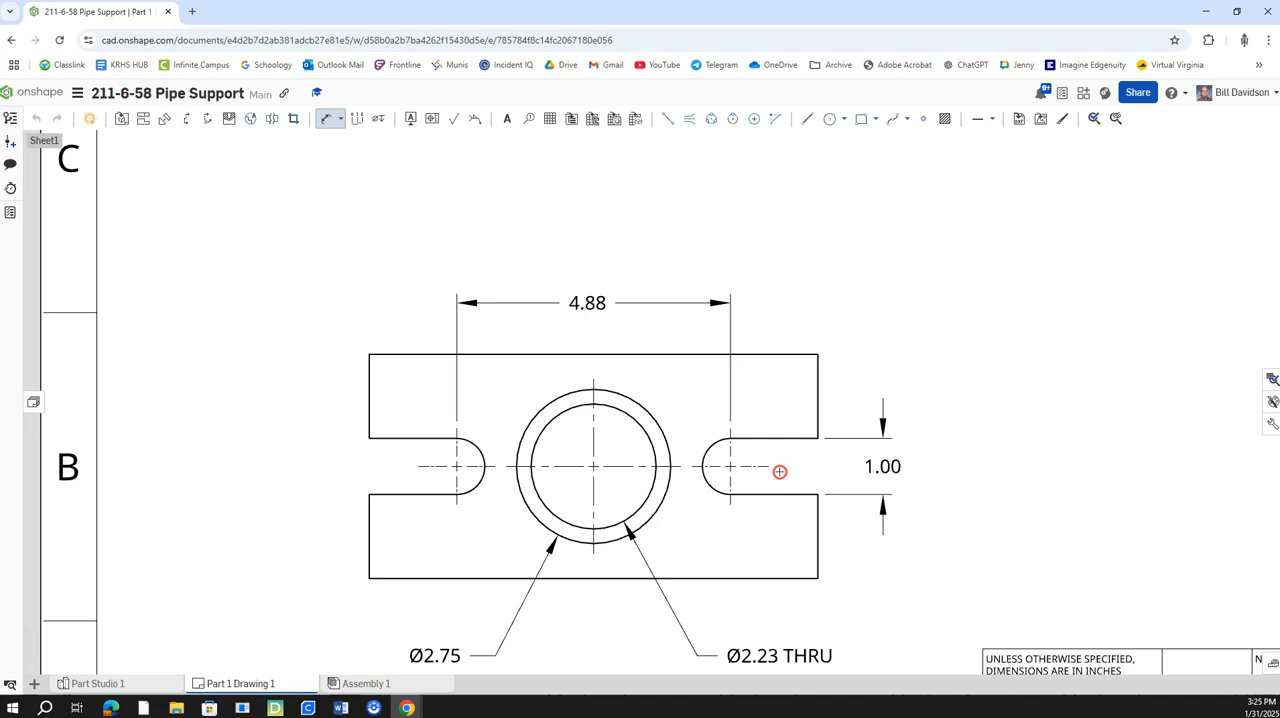
{"action": "middle_click_drag", "start_coordinate": [780, 472], "coordinate": [720, 491]}
{"action": "scroll", "coordinate": [710, 487], "scroll_direction": "down", "scroll_amount": 1}
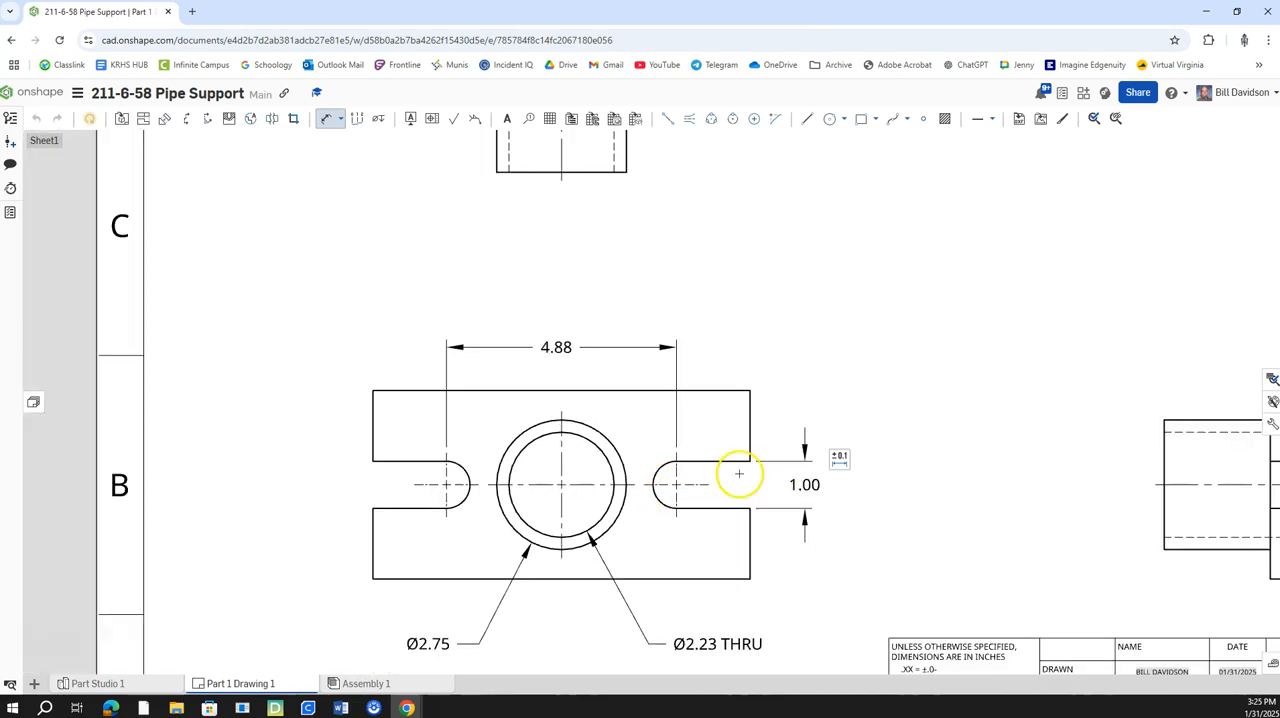
{"action": "middle_click_drag", "start_coordinate": [740, 474], "coordinate": [738, 490]}
{"action": "left_click", "coordinate": [403, 406]}
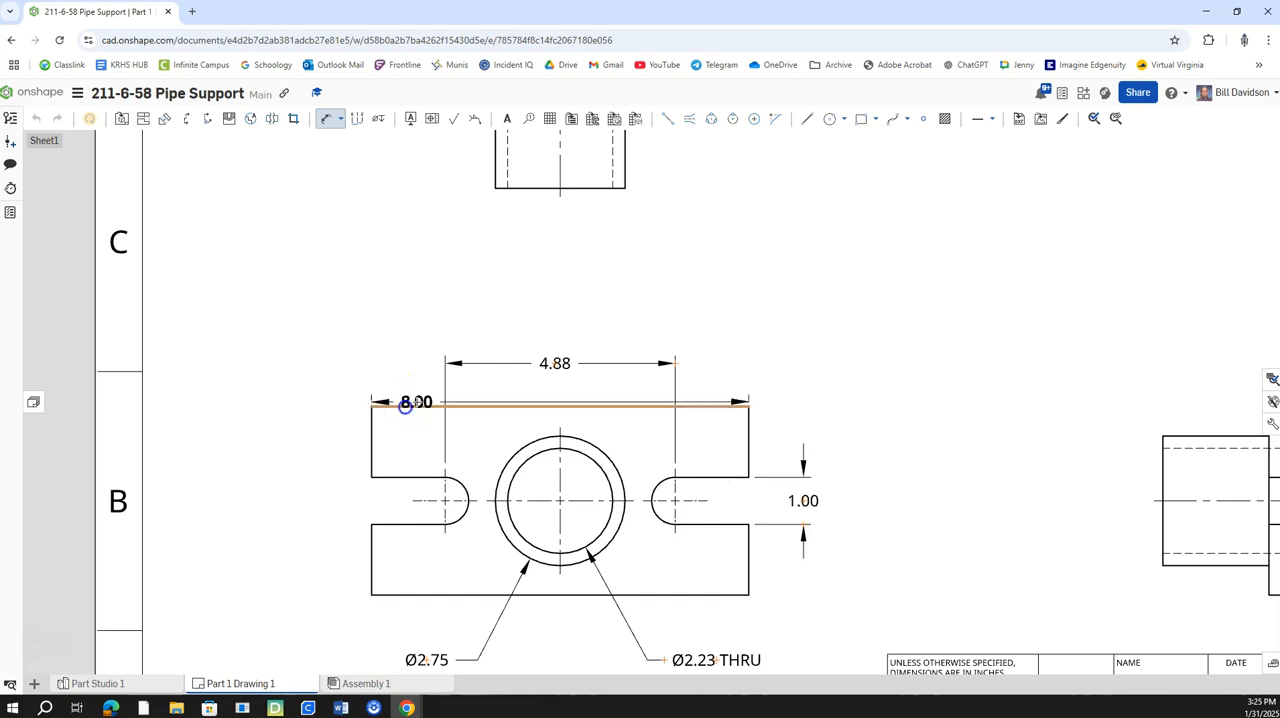
{"action": "left_click", "coordinate": [560, 331]}
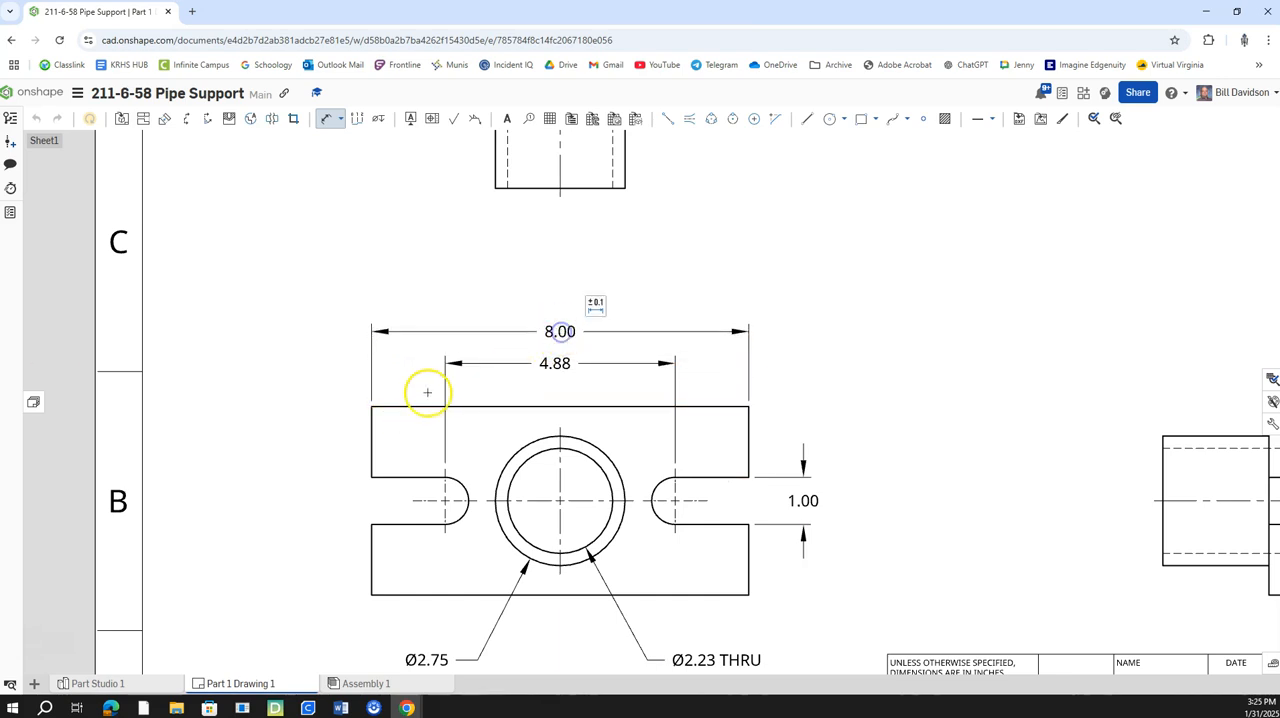
{"action": "left_click", "coordinate": [374, 406]}
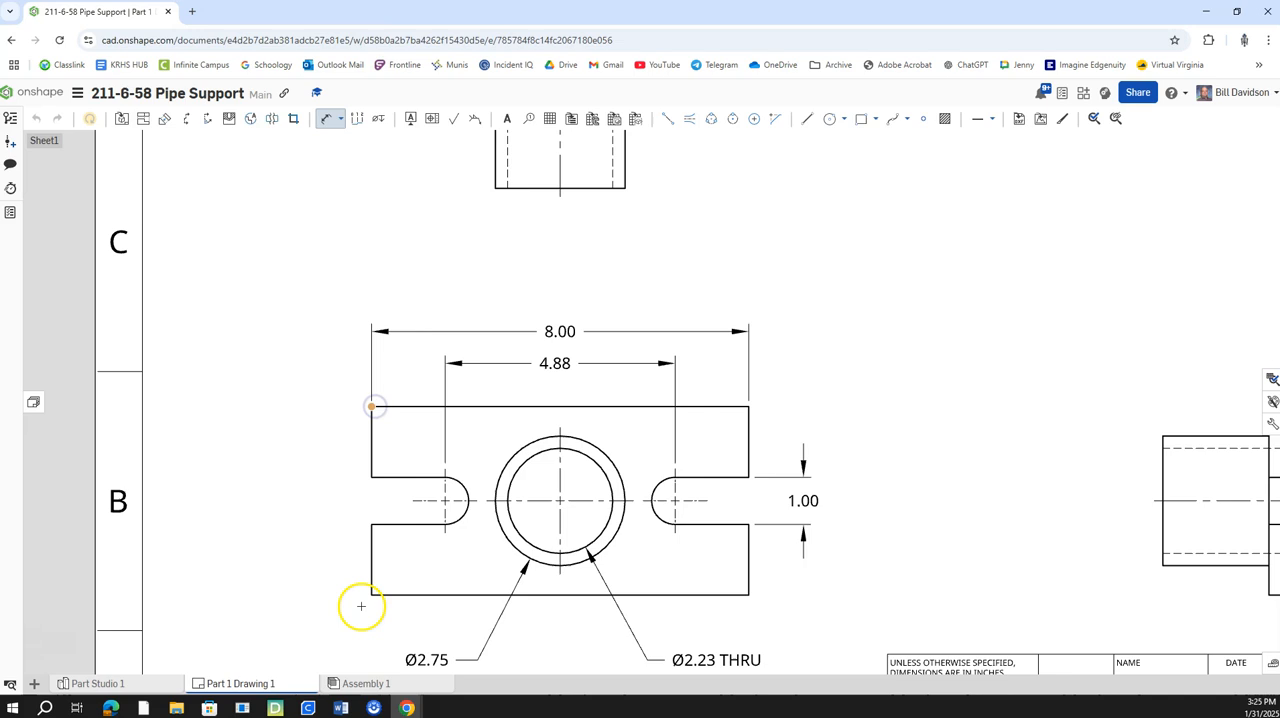
{"action": "left_click", "coordinate": [370, 595]}
{"action": "left_click", "coordinate": [296, 500]}
Dimension the plate's thickness above the side view.
{"action": "scroll", "coordinate": [420, 491], "scroll_direction": "down", "scroll_amount": 4}
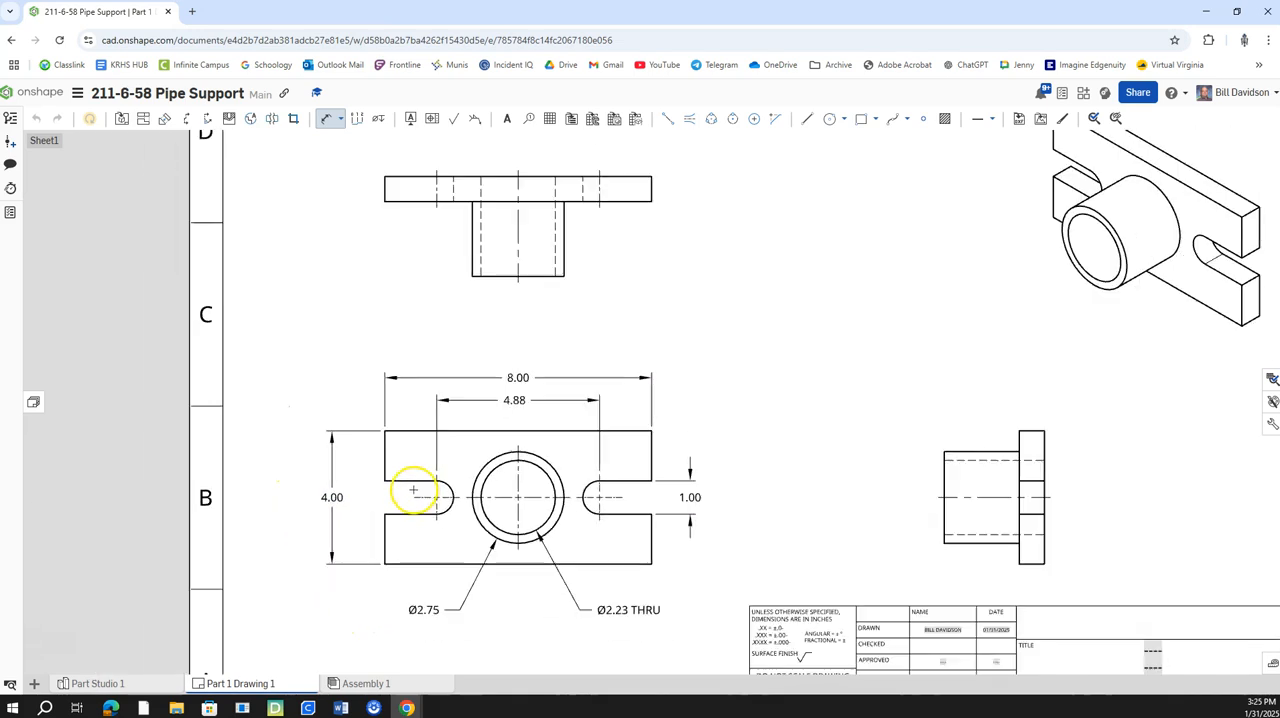
{"action": "scroll", "coordinate": [737, 466], "scroll_direction": "up", "scroll_amount": 3}
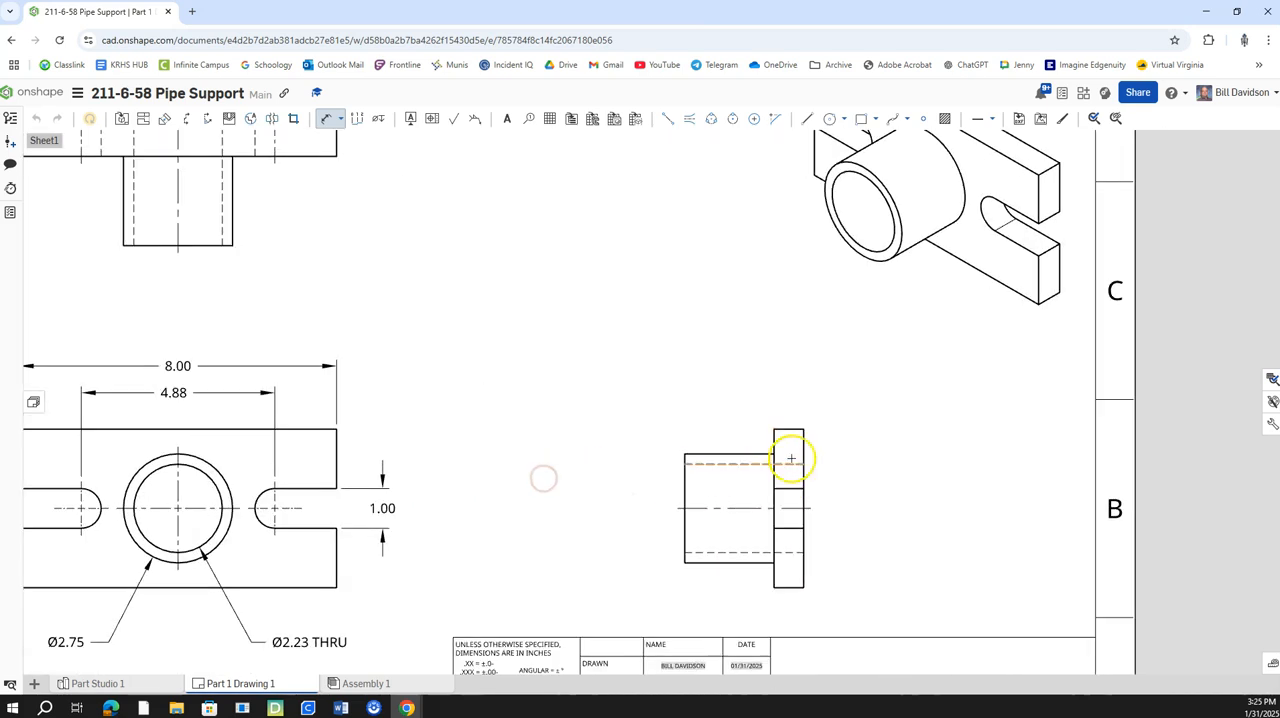
{"action": "left_click", "coordinate": [786, 429]}
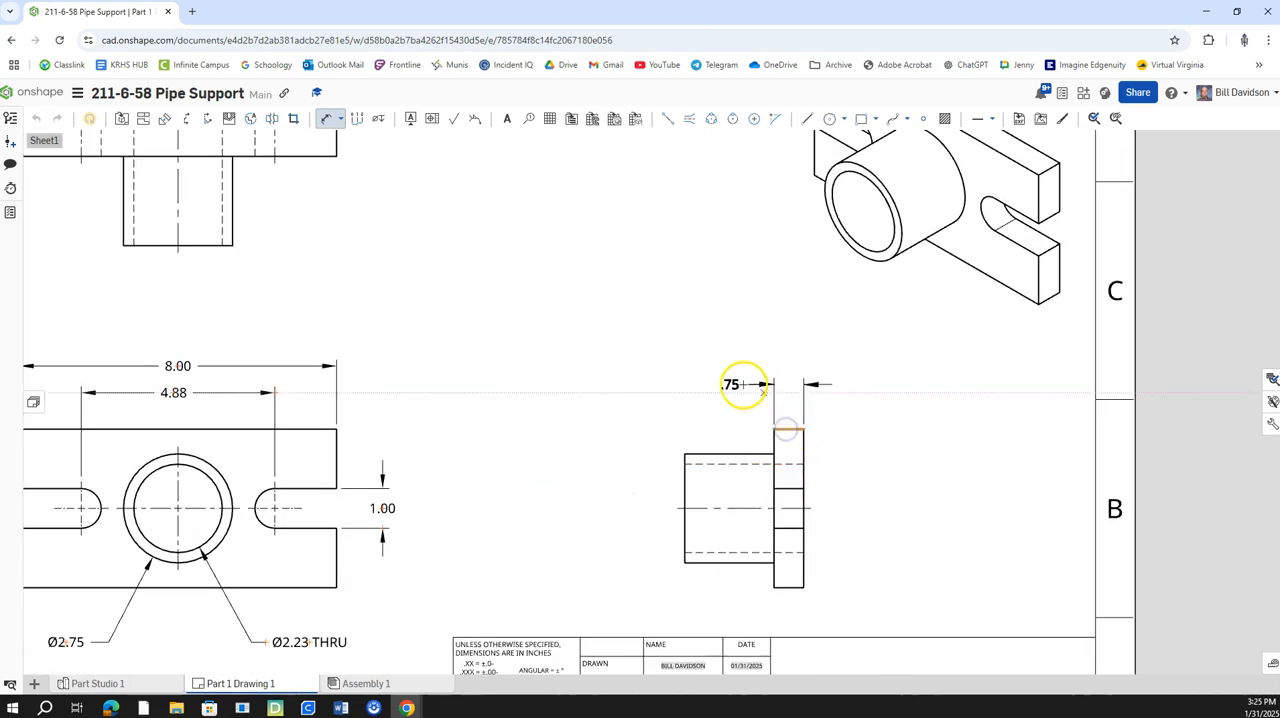
{"action": "left_click", "coordinate": [730, 388]}
Open the middle title line of the title block for editing.
{"action": "scroll", "coordinate": [618, 448], "scroll_direction": "down", "scroll_amount": 2}
{"action": "mouse_move", "coordinate": [606, 456]}
{"action": "middle_mouse_down"}
{"action": "mouse_move", "coordinate": [600, 383]}
{"action": "mouse_move", "coordinate": [627, 322]}
{"action": "middle_mouse_up"}
{"action": "scroll", "coordinate": [888, 494], "scroll_direction": "up", "scroll_amount": 3}
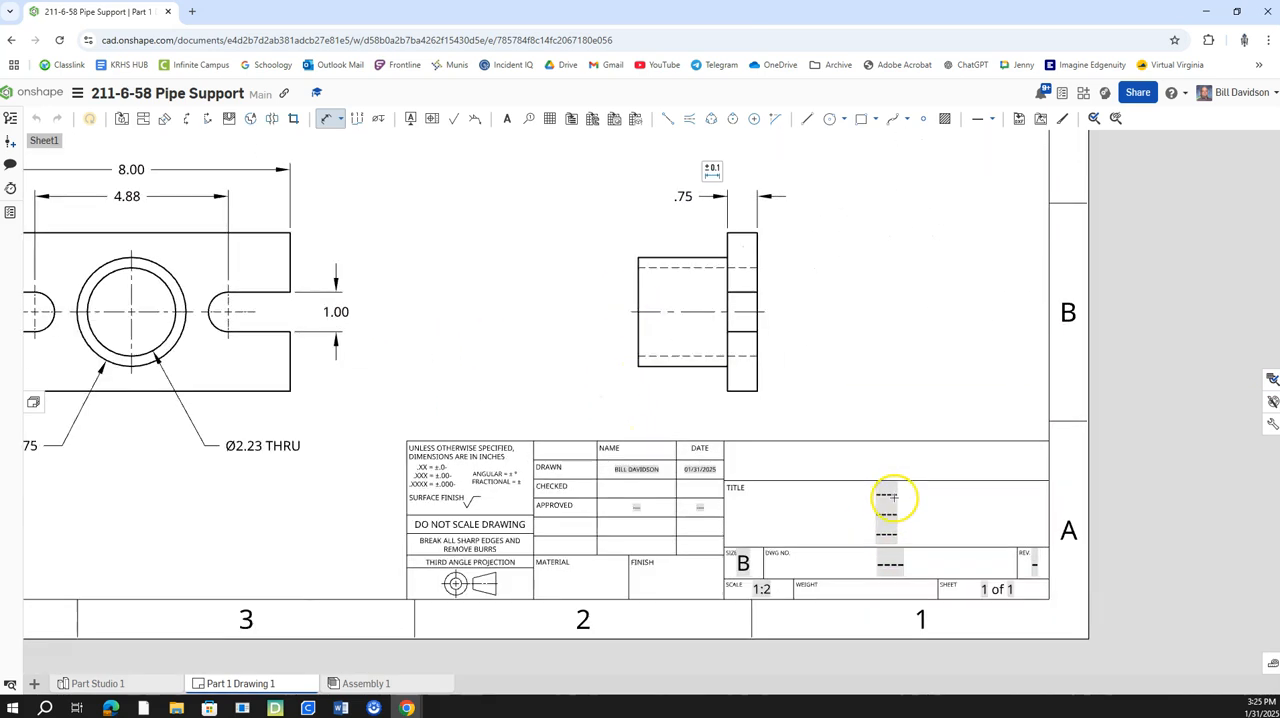
{"action": "double_click", "coordinate": [885, 490]}
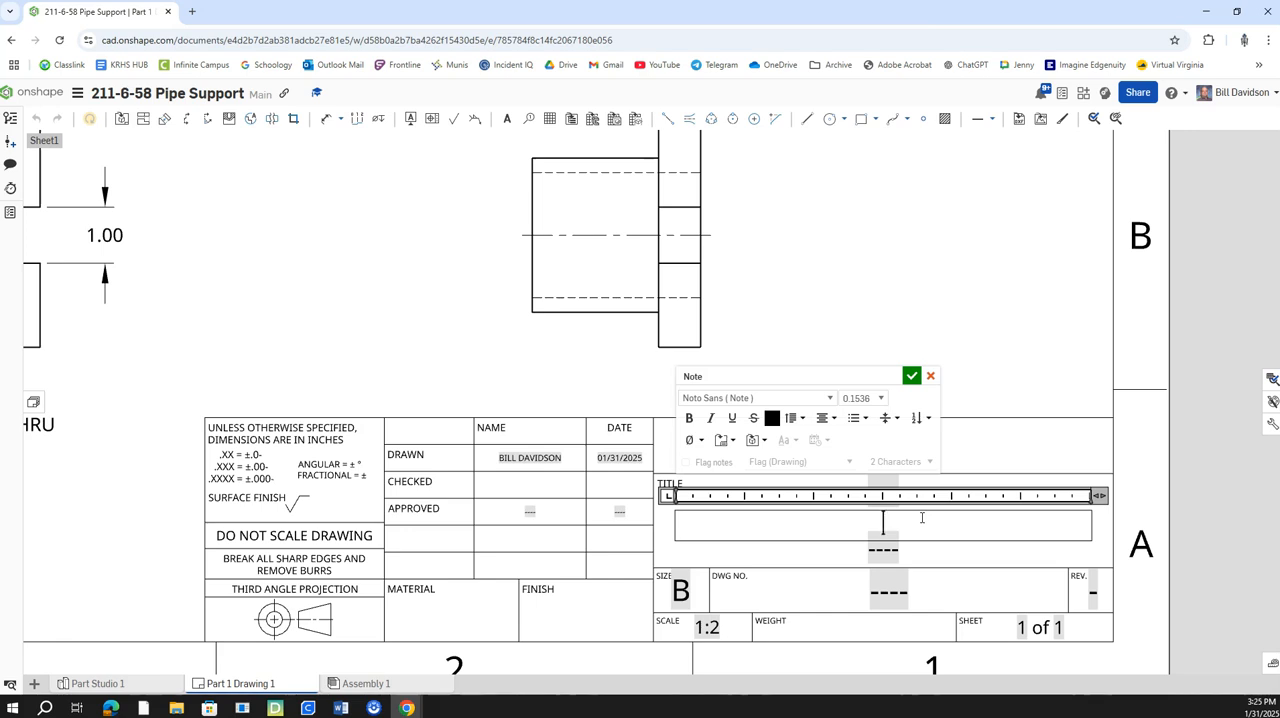
{"action": "type", "text": "211-6-58"}
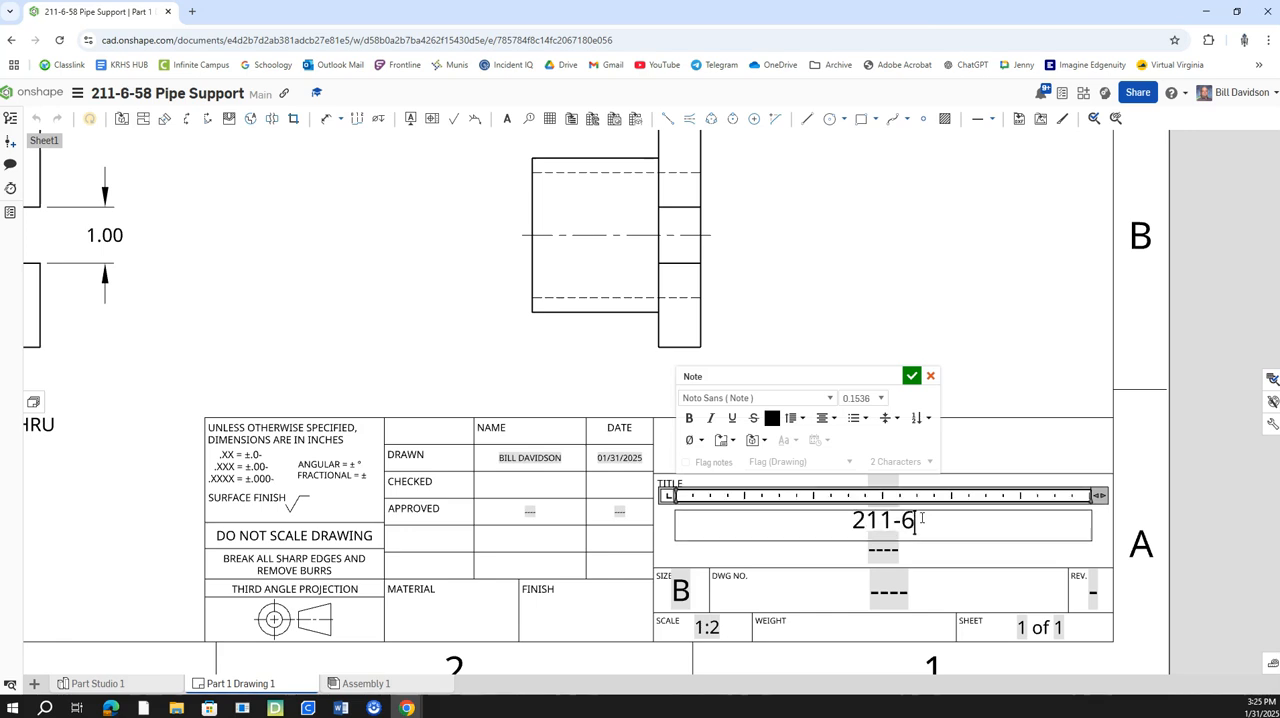
{"action": "key", "text": "BackSpace"}
{"action": "key", "text": "BackSpace"}
{"action": "key", "text": "BackSpace"}
{"action": "key", "text": "BackSpace"}
{"action": "key", "text": "BackSpace"}
{"action": "key", "text": "BackSpace"}
{"action": "key", "text": "BackSpace"}
{"action": "key", "text": "BackSpace"}
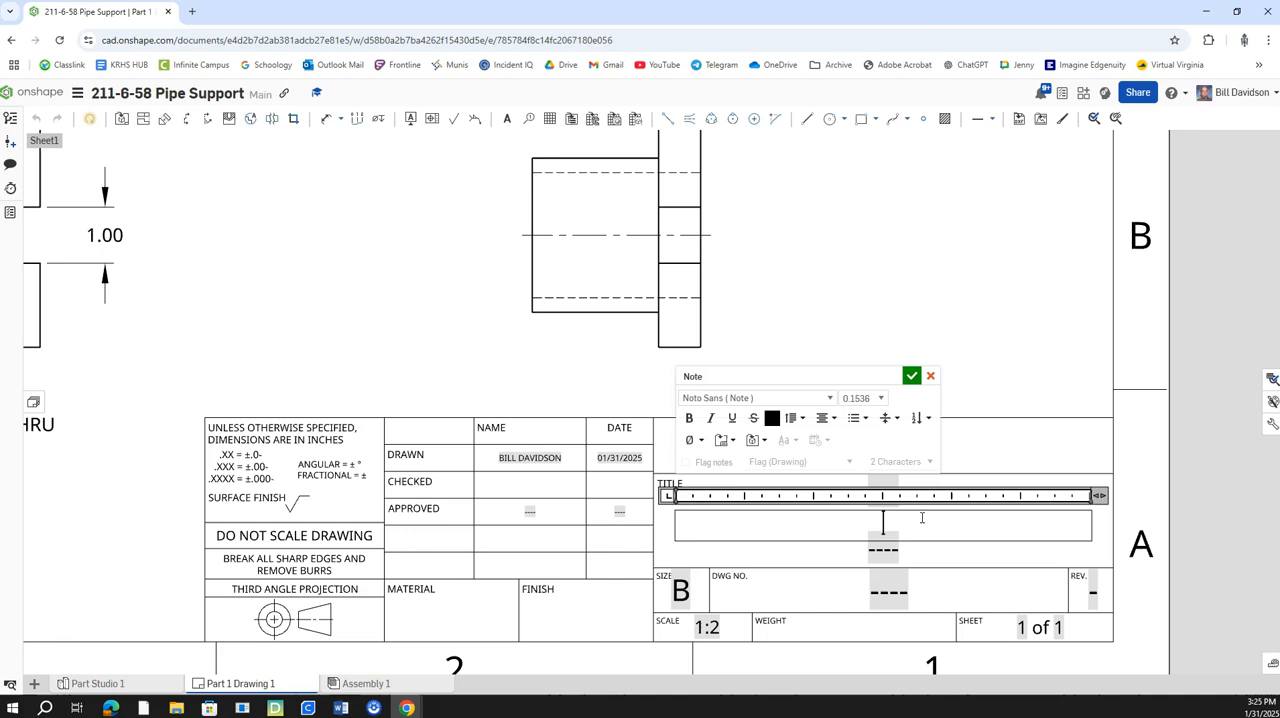
Enter PIPE SUPPORT as the drawing title in the title block.
{"action": "type", "text": "pIPE"}
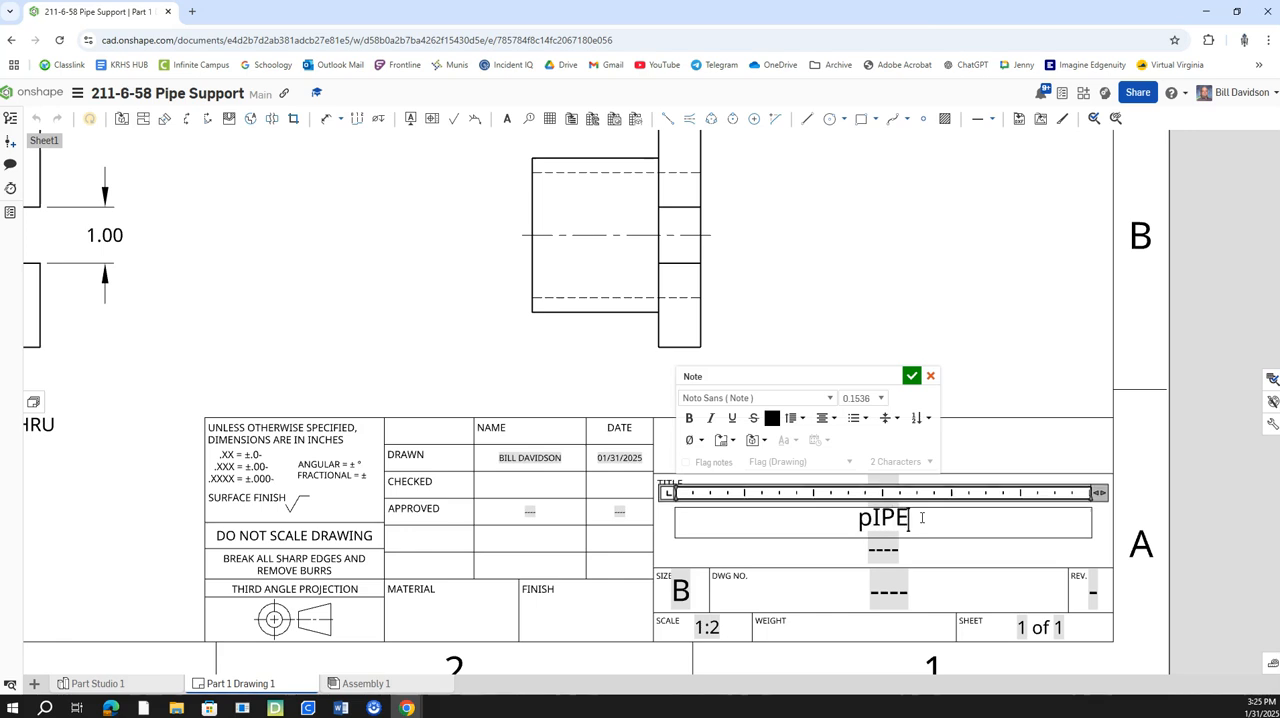
{"action": "type", "text": "PIPE SUPPORT"}
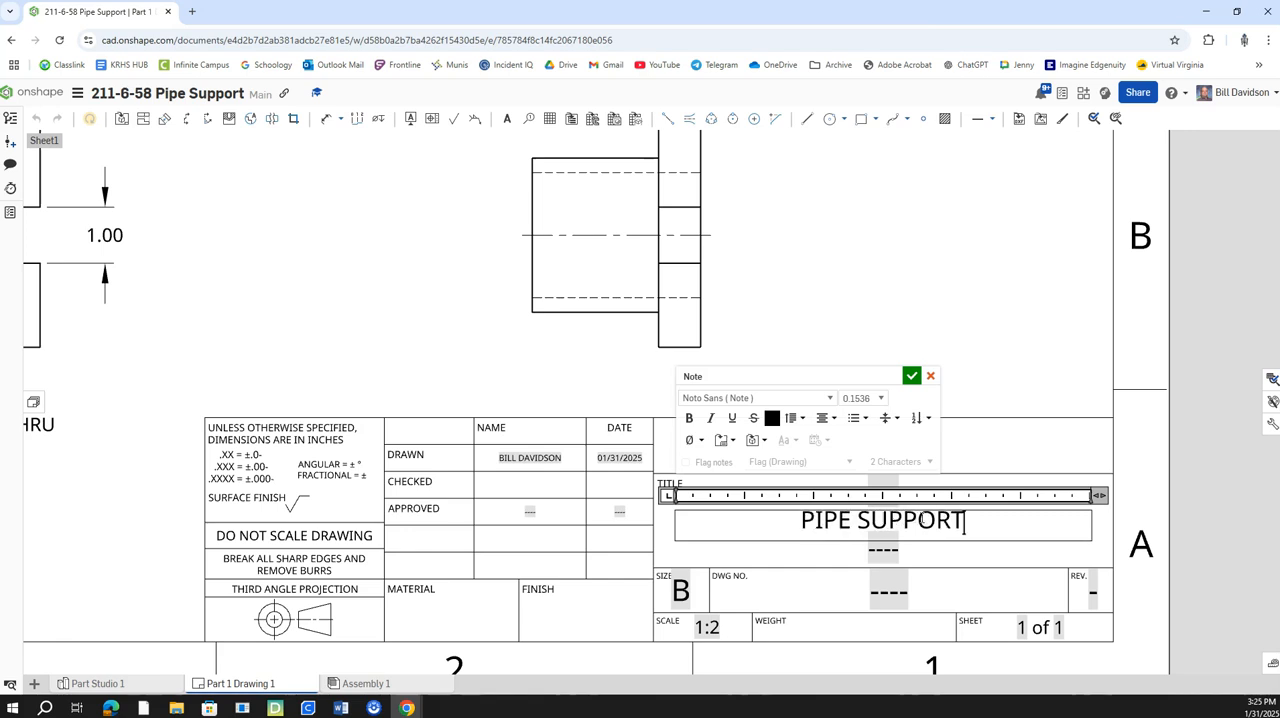
{"action": "left_click", "coordinate": [911, 375]}
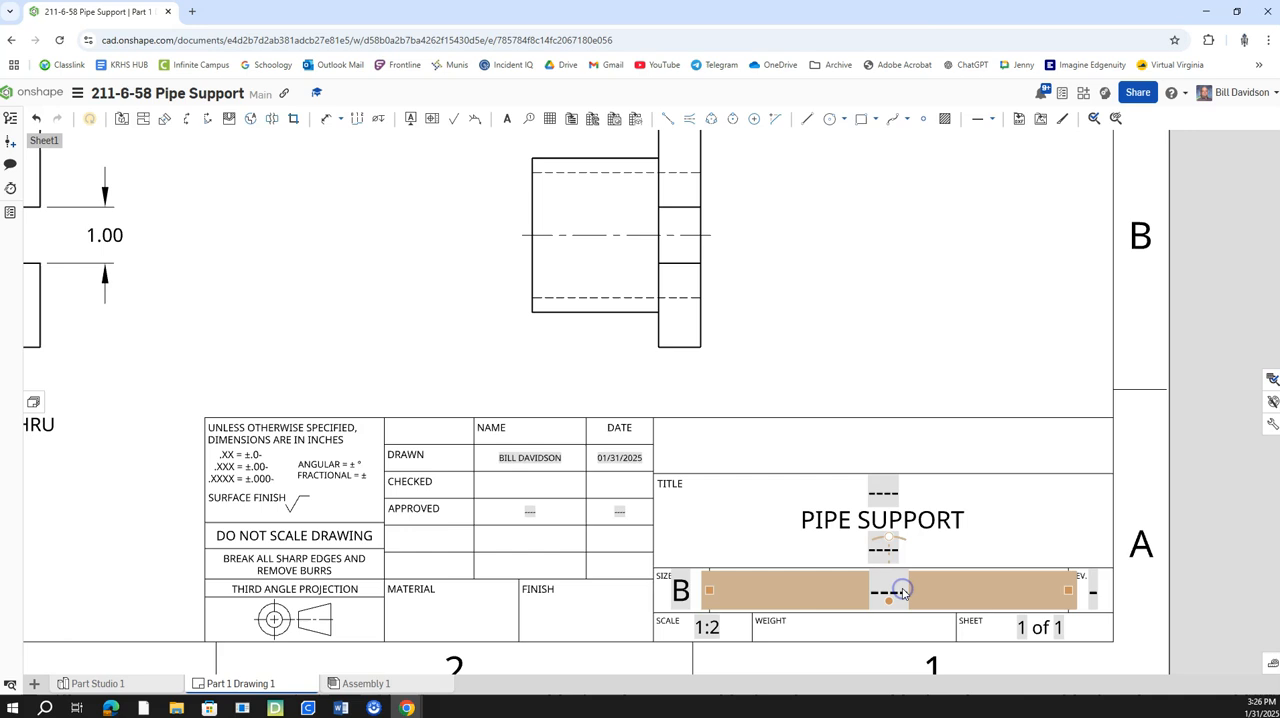
Enter 211-6-58 as the drawing number in the title block and fit the whole sheet in view.
{"action": "double_click", "coordinate": [897, 591]}
{"action": "left_click", "coordinate": [915, 591]}
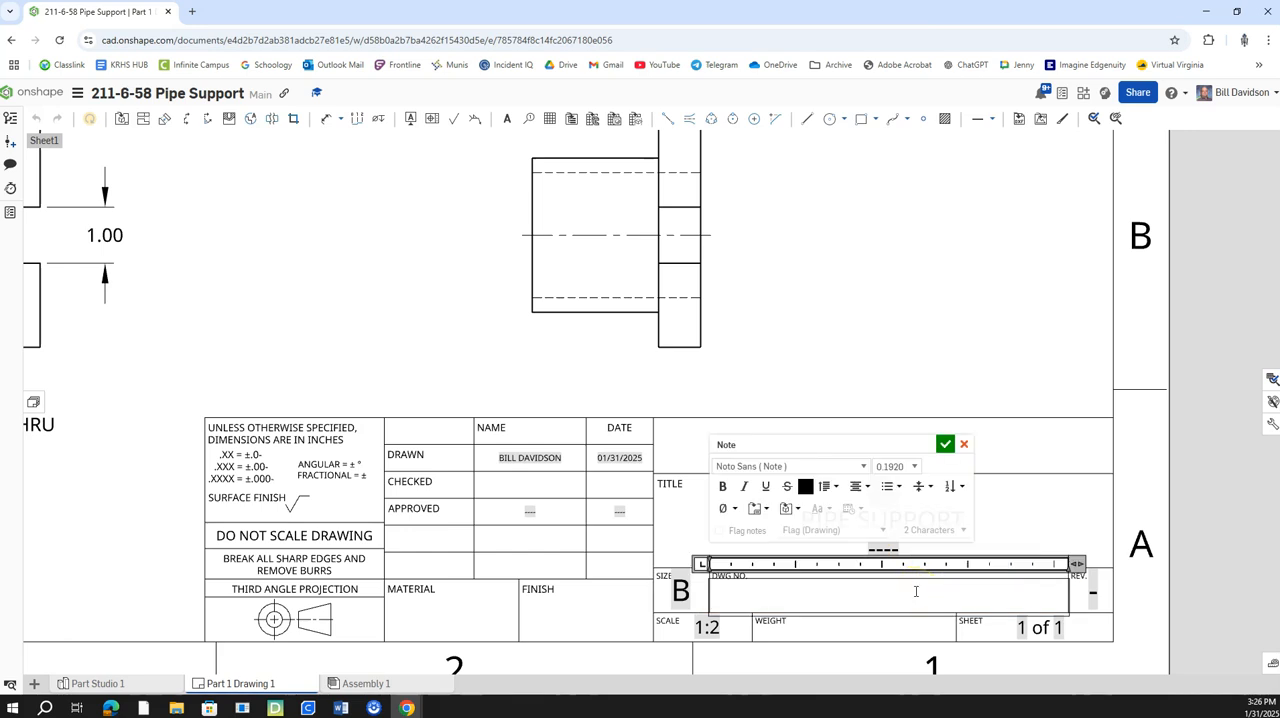
{"action": "type", "text": "211-6-58"}
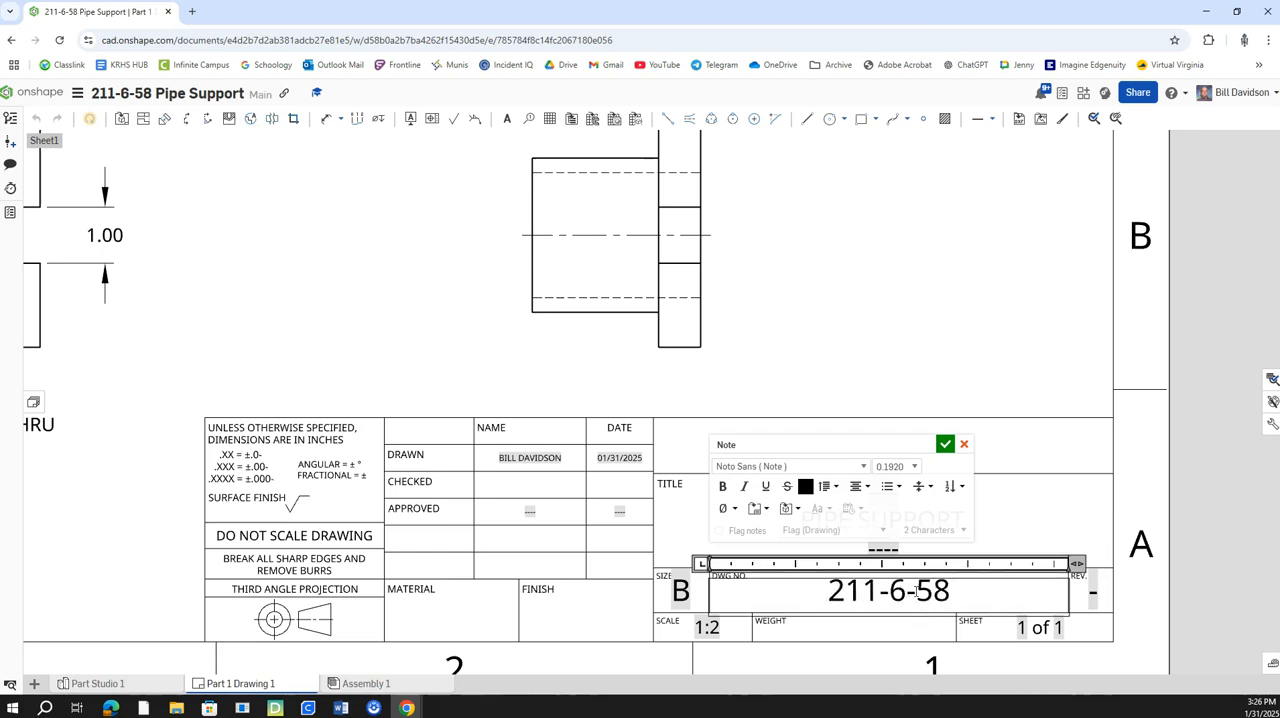
{"action": "left_click", "coordinate": [947, 444]}
{"action": "middle_click", "coordinate": [860, 380]}
{"action": "middle_click", "coordinate": [860, 380]}
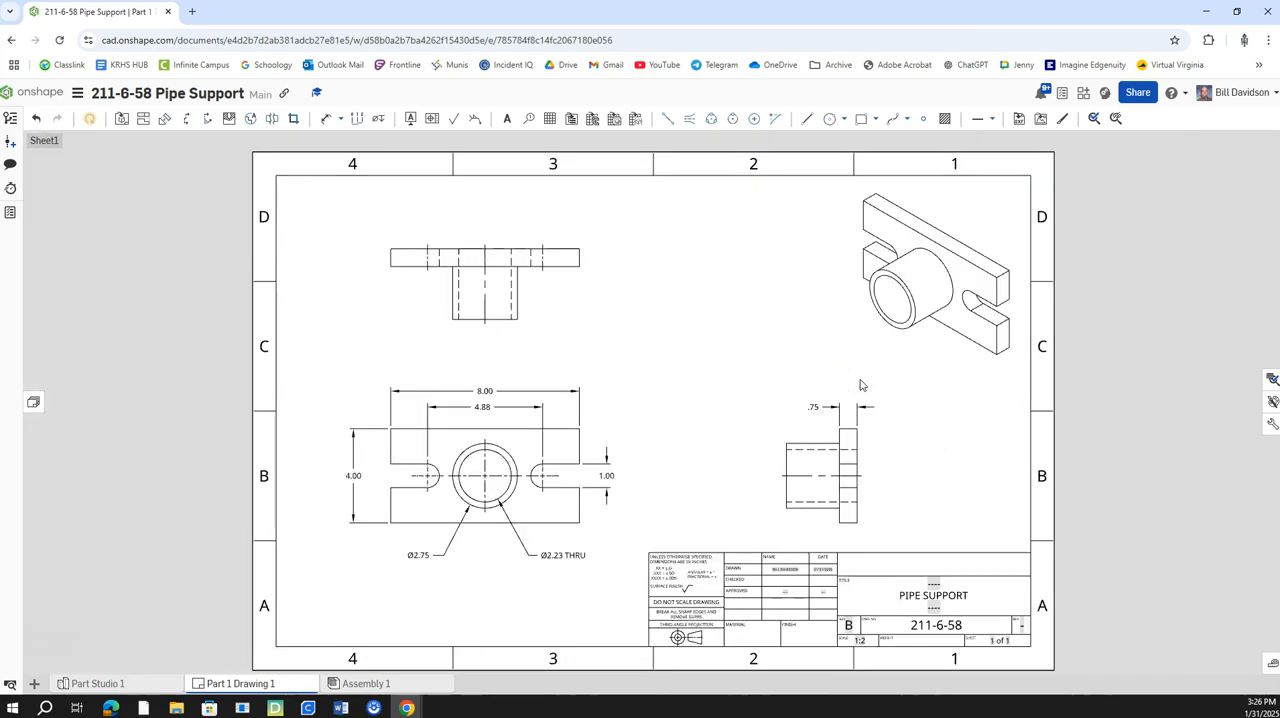